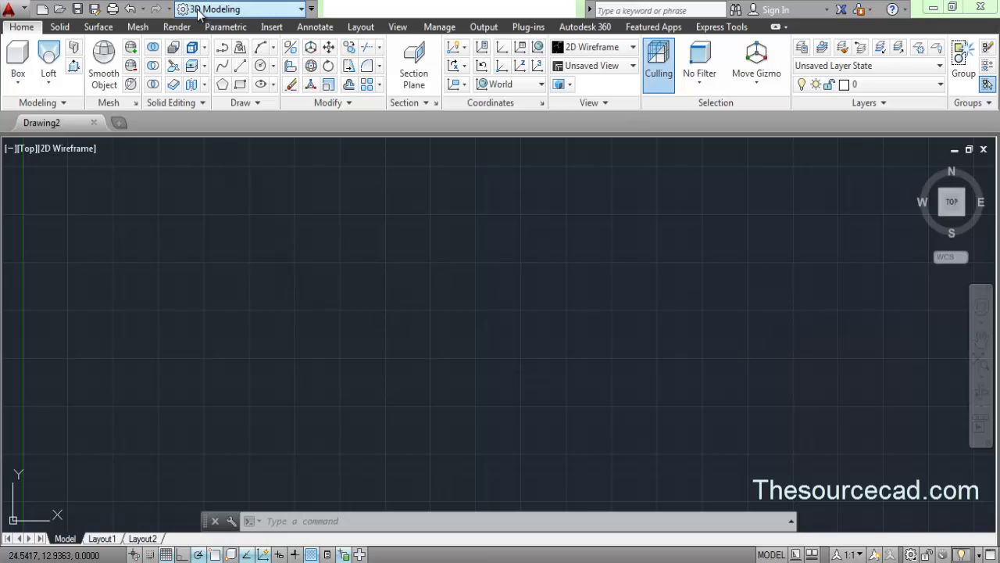
pyautogui.click(269, 14)
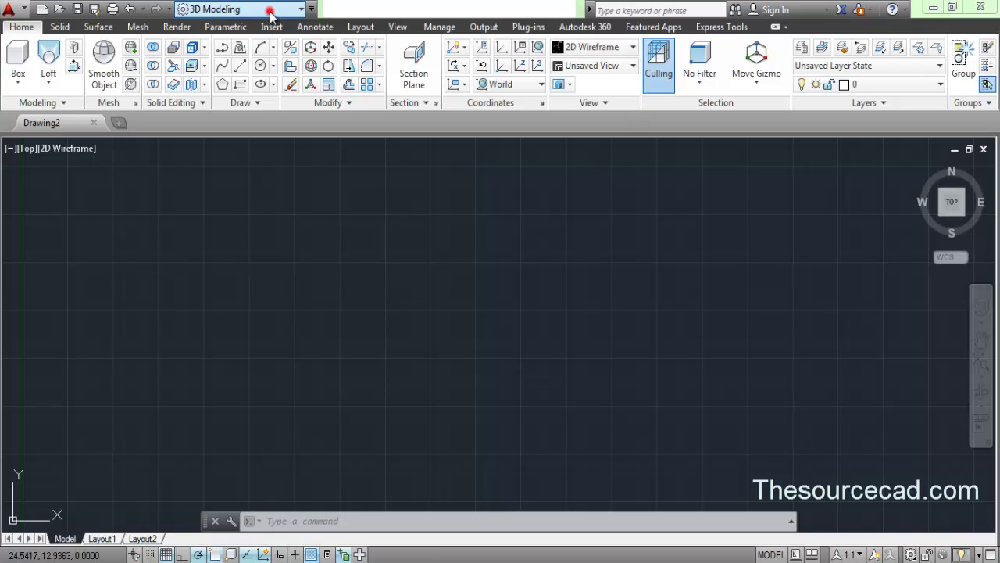
pyautogui.click(270, 12)
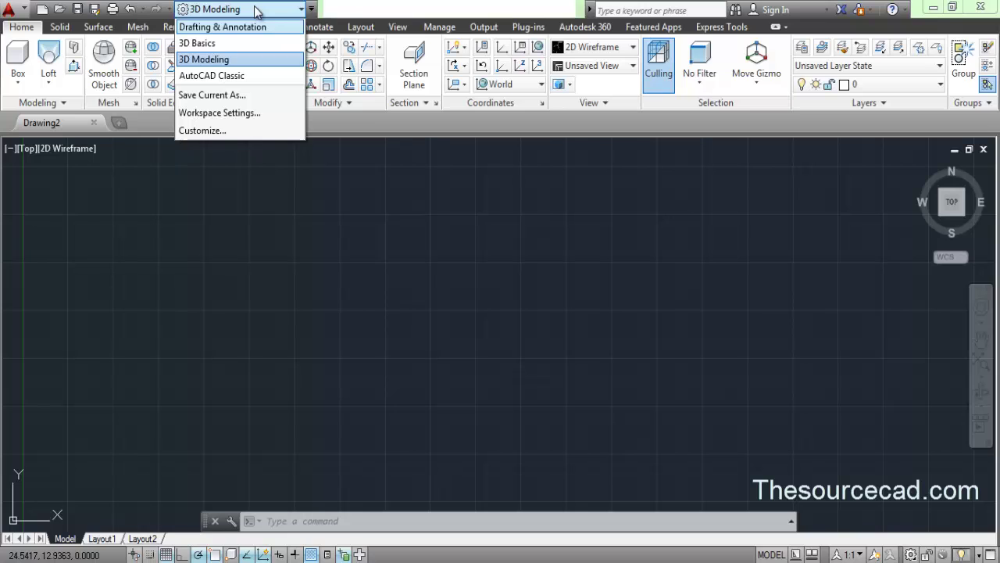
pyautogui.click(316, 211)
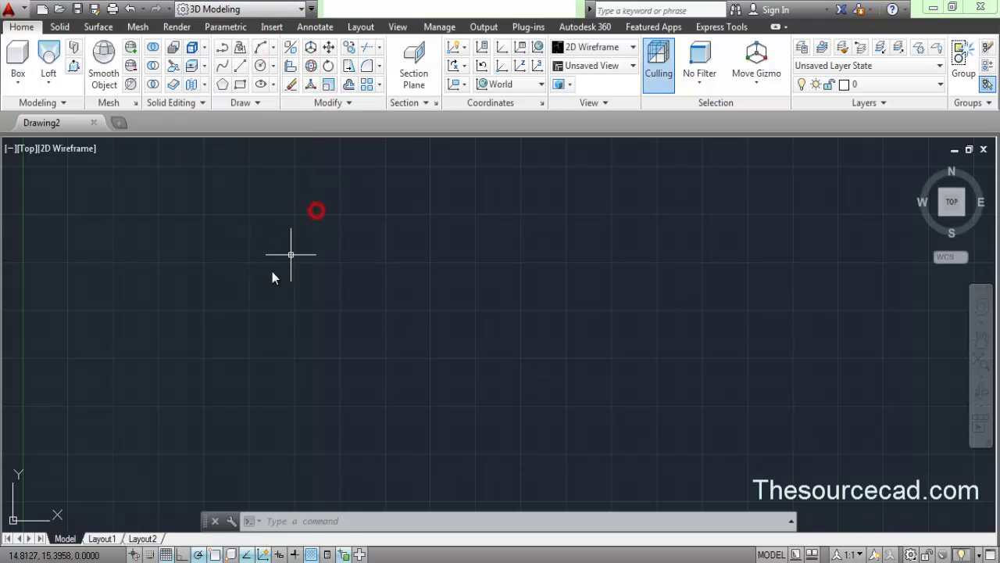
# Step: Turn off the grid display, dynamic UCS and selection cycling for the drawing
pyautogui.click(166, 554)
pyautogui.press('F6')
pyautogui.hotkey('ctrl', 'w')
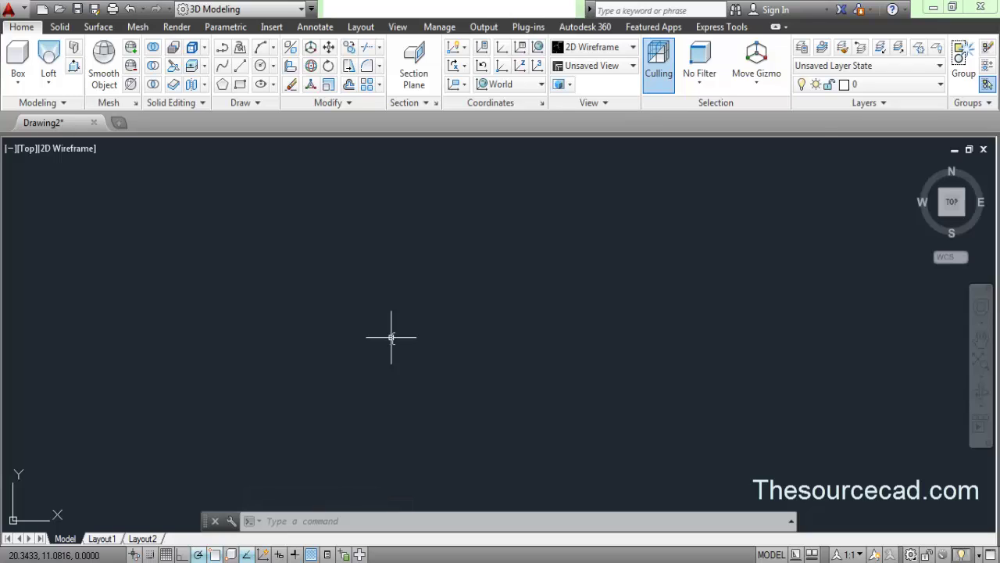
# Step: Switch the viewport to the SW Isometric view and erase the one stray object near the origin
pyautogui.click(919, 168)
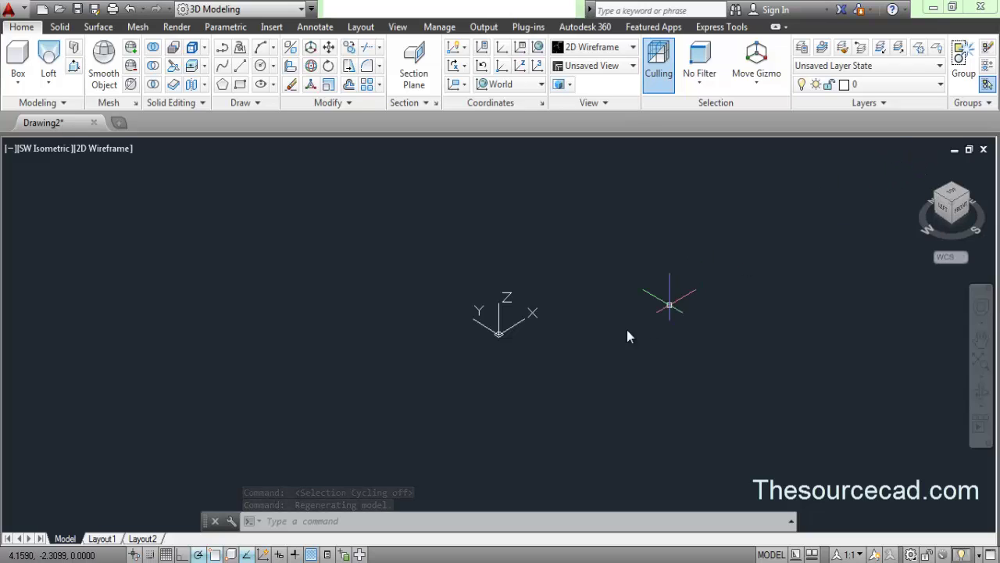
pyautogui.rightClick(520, 327)
pyautogui.moveTo(585, 528)
pyautogui.click(677, 527)
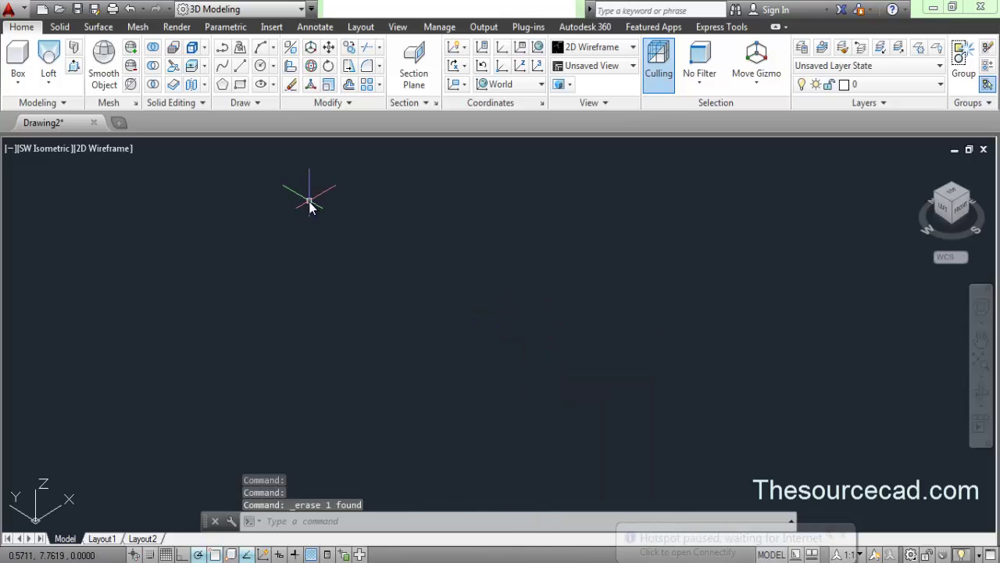
# Step: Draw a circle with a radius of about 2.03 and a smaller circle sharing its centre
pyautogui.click(262, 67)
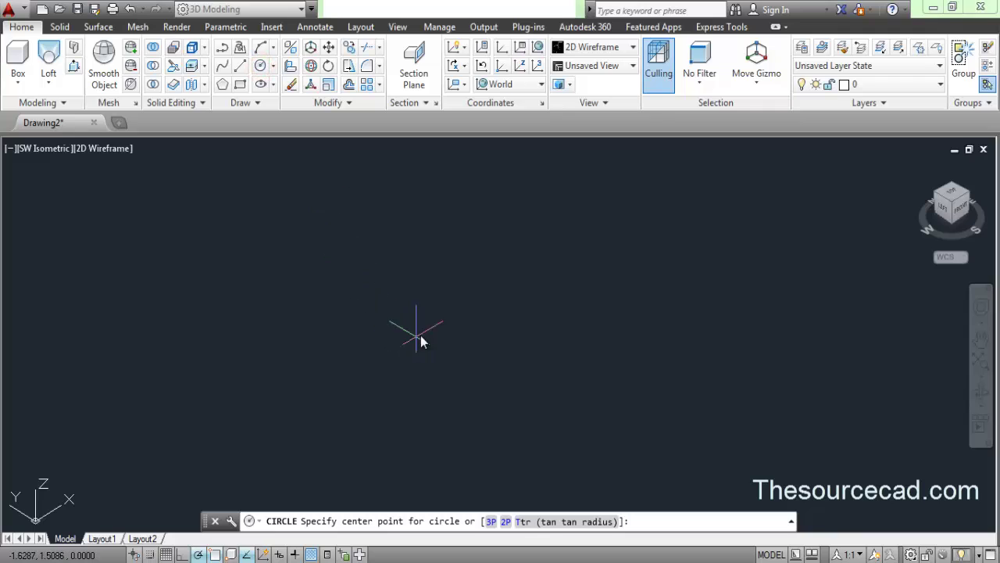
pyautogui.click(438, 330)
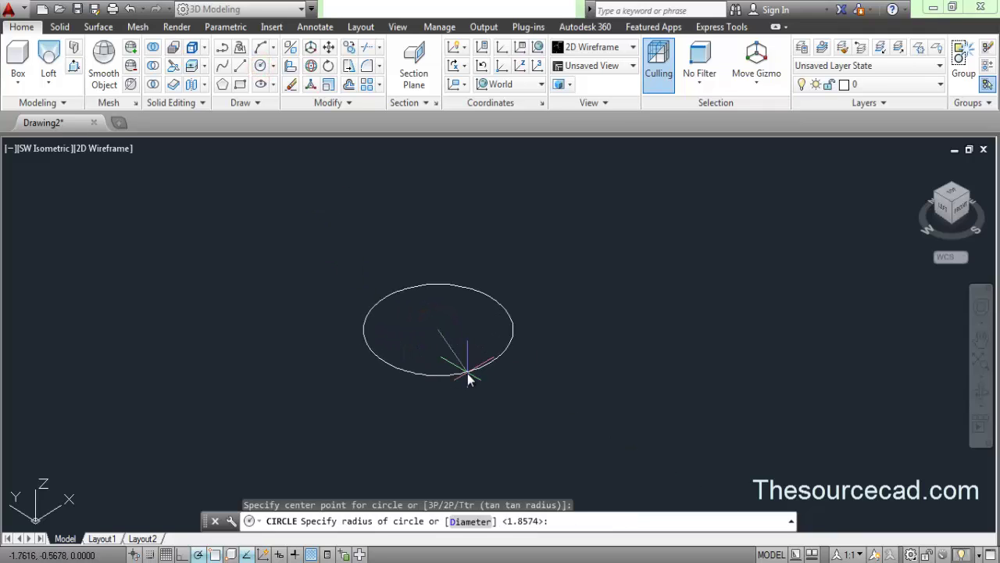
pyautogui.click(467, 372)
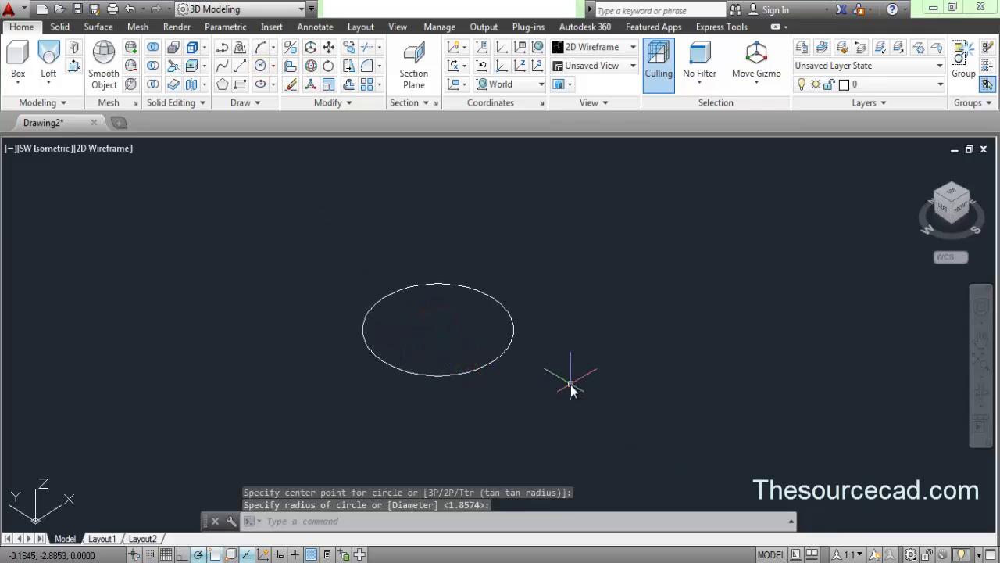
pyautogui.click(262, 67)
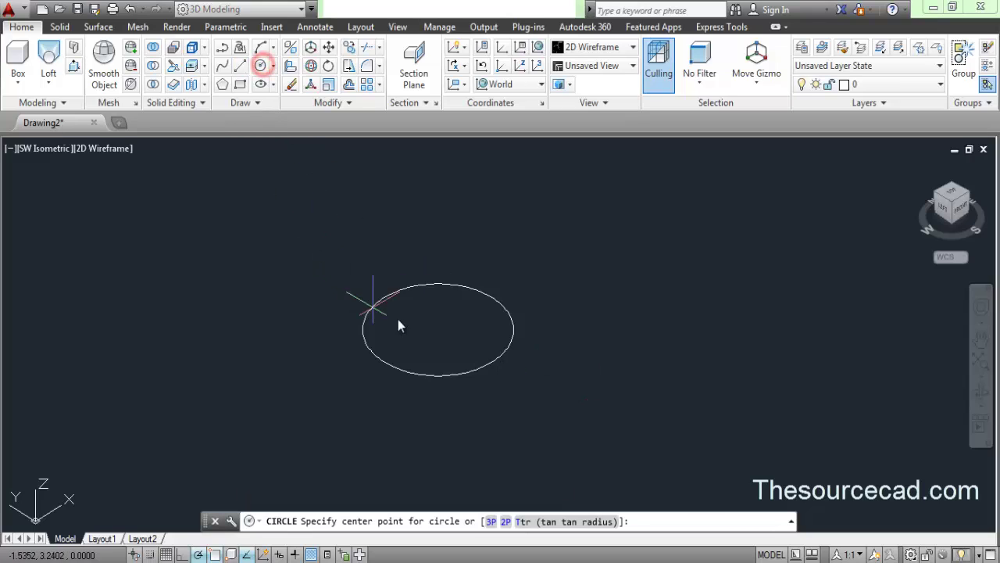
pyautogui.click(441, 332)
pyautogui.click(444, 346)
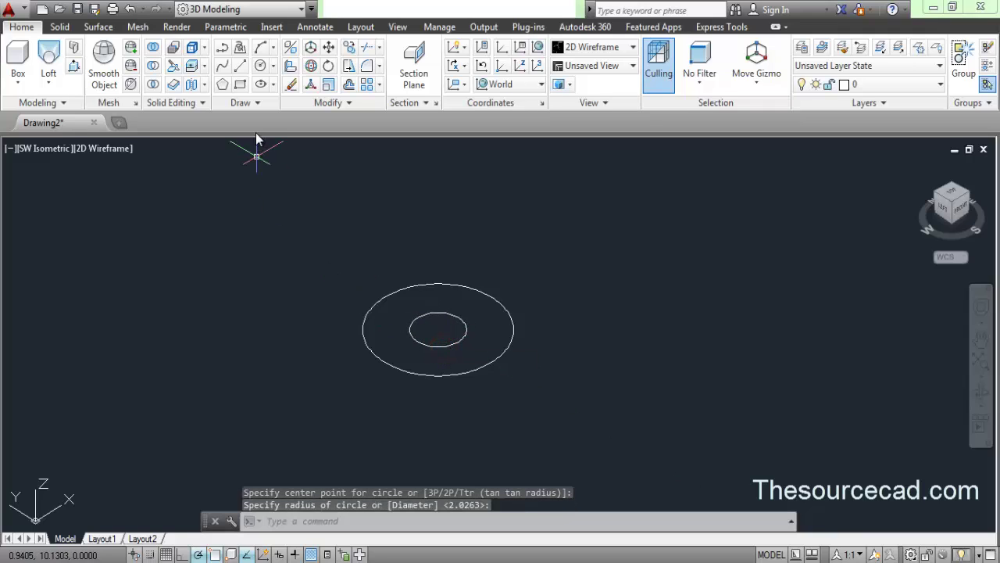
# Step: Draw a rectangle by two opposite corners so it surrounds the centre of the two concentric circles
pyautogui.click(261, 69)
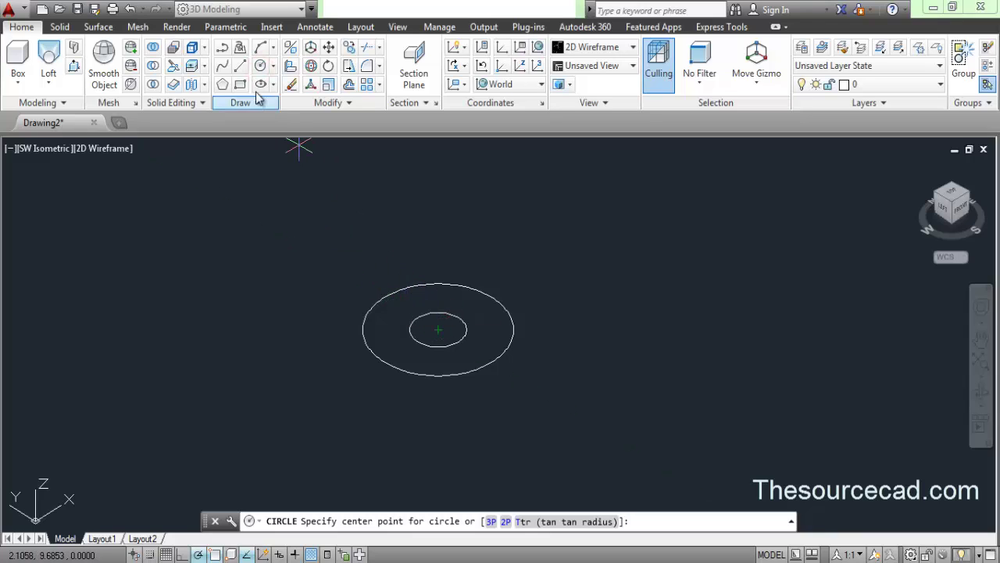
pyautogui.click(241, 83)
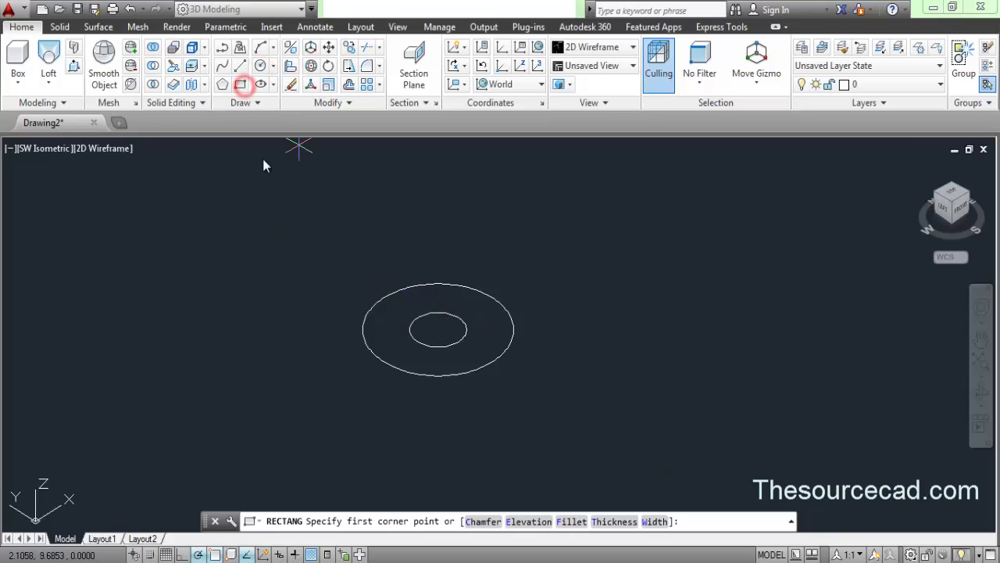
pyautogui.click(327, 316)
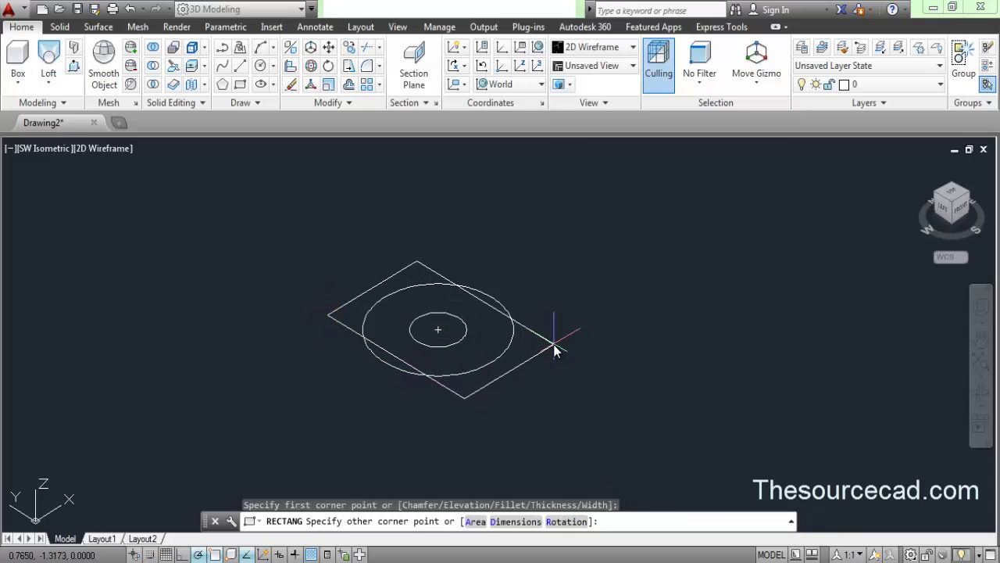
pyautogui.click(554, 344)
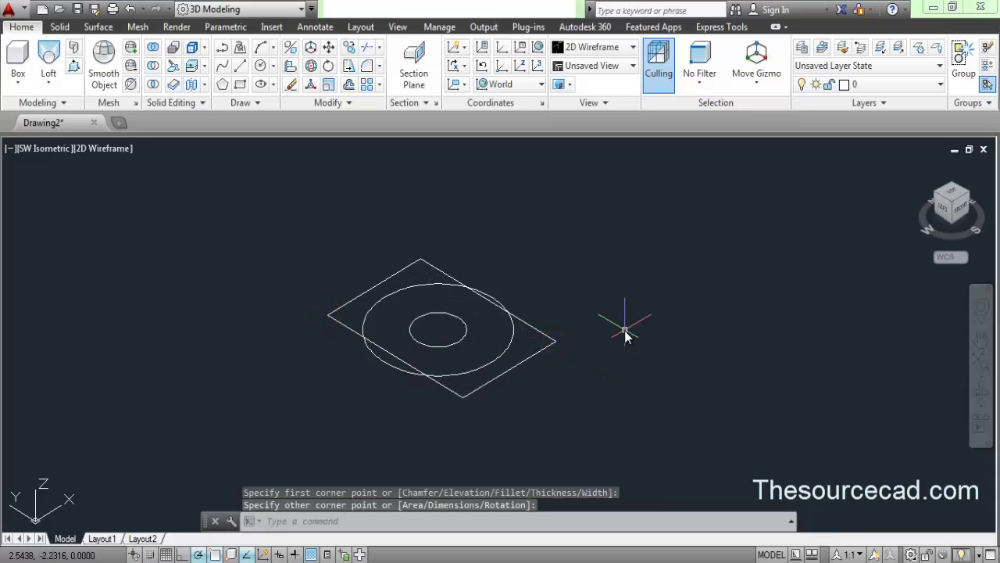
# Step: Move the small circle from its centre about 4.3 units straight up along the Z axis
pyautogui.click(328, 47)
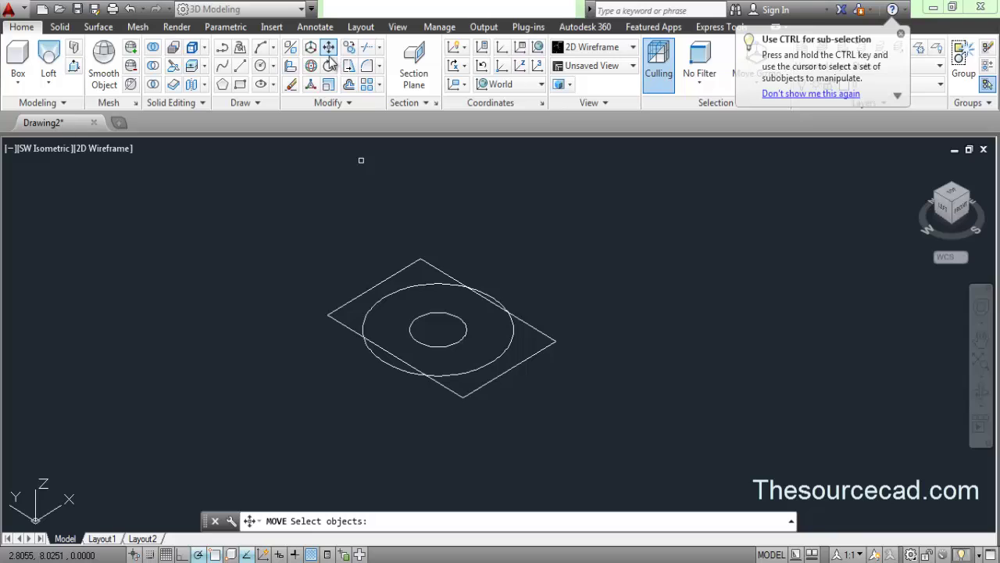
pyautogui.click(414, 333)
pyautogui.press('Return')
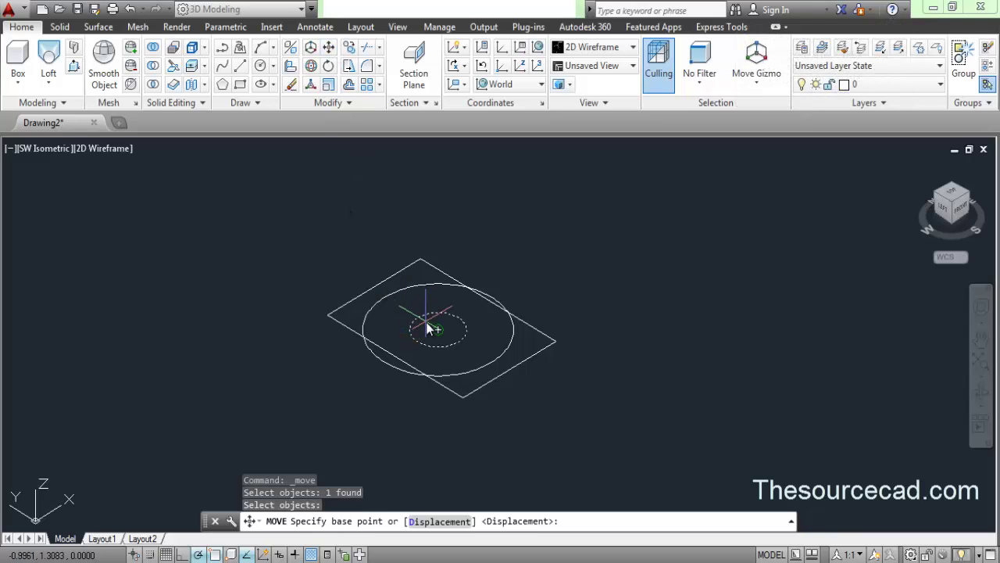
pyautogui.click(438, 330)
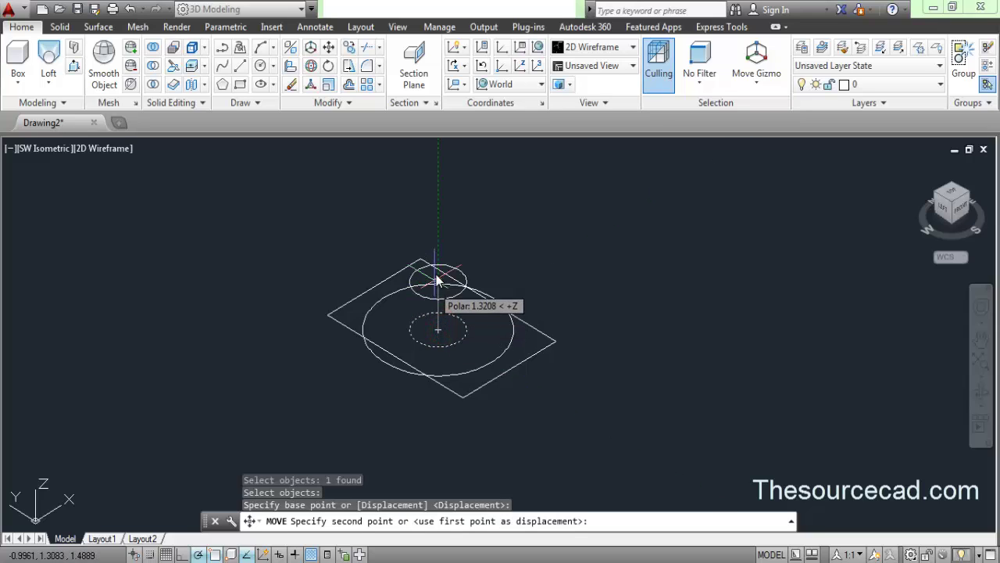
pyautogui.moveTo(435, 183); pyautogui.dragTo(428, 261, button='middle')
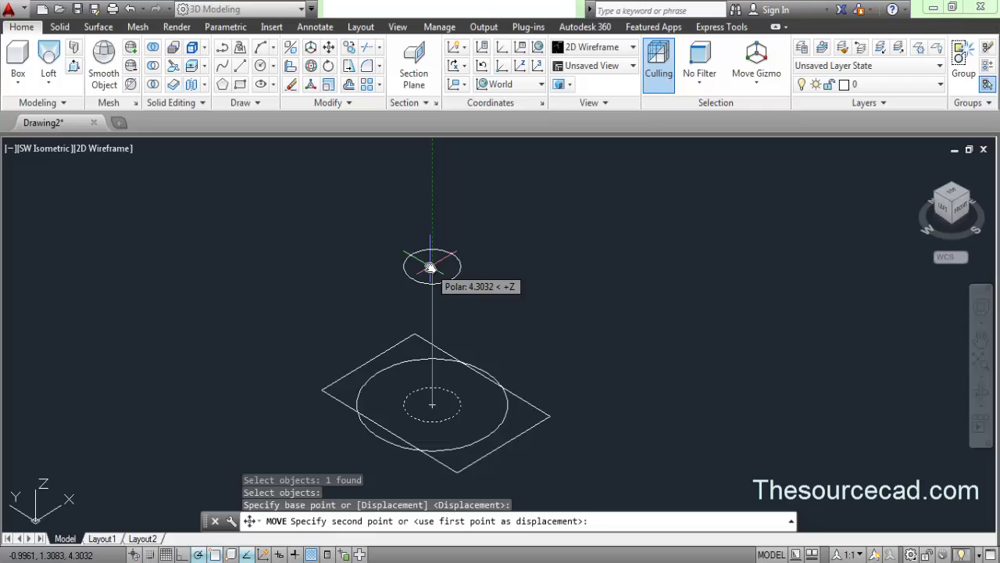
pyautogui.click(430, 268)
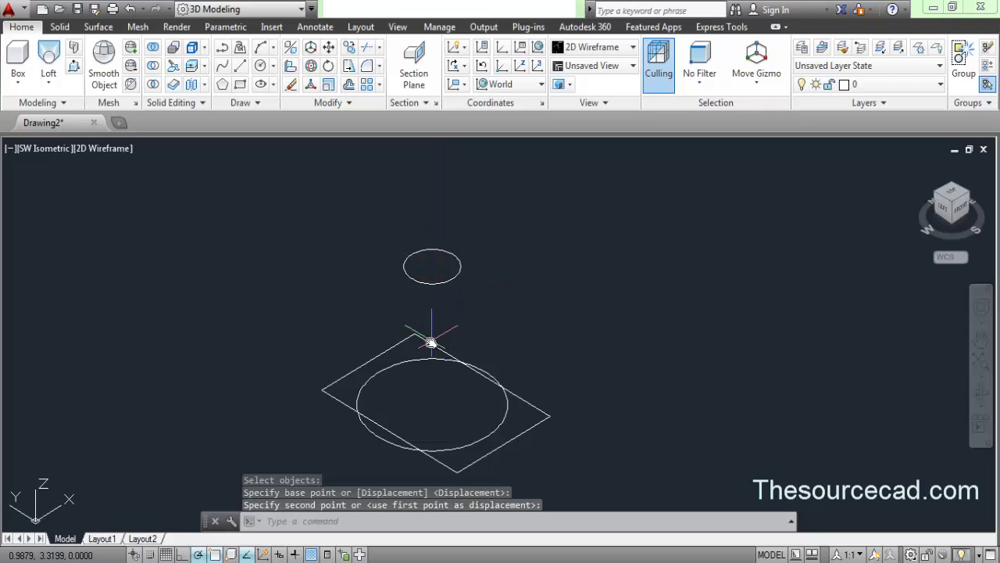
# Step: Move the rectangle straight up along the Z axis, from the large circle's centre to a point above the small circle
pyautogui.click(430, 344)
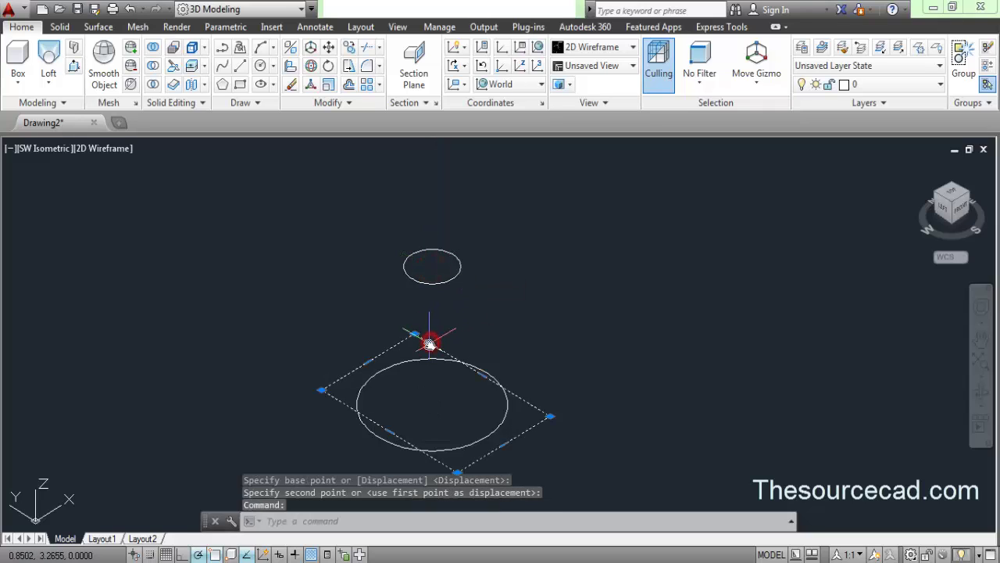
pyautogui.click(328, 49)
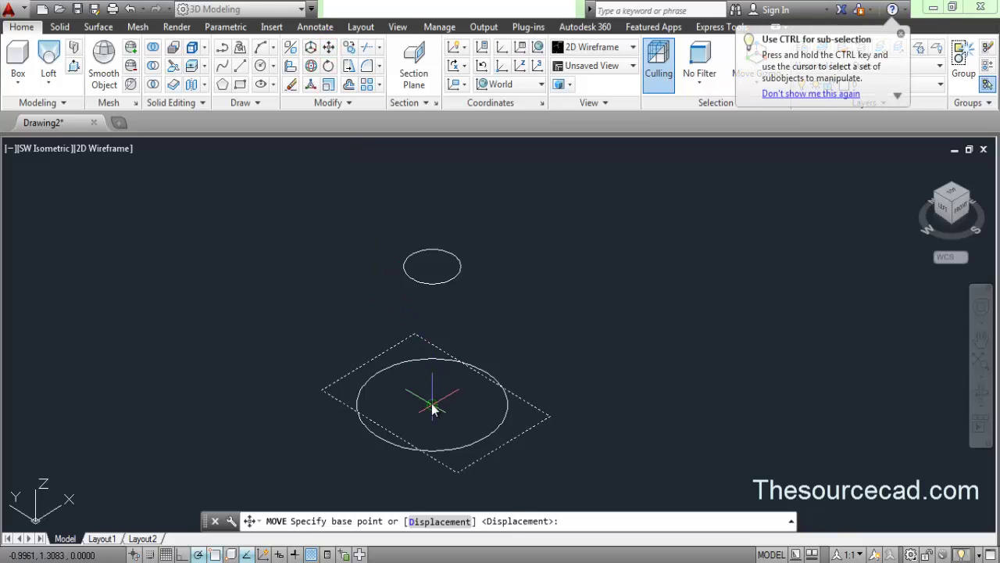
pyautogui.click(432, 404)
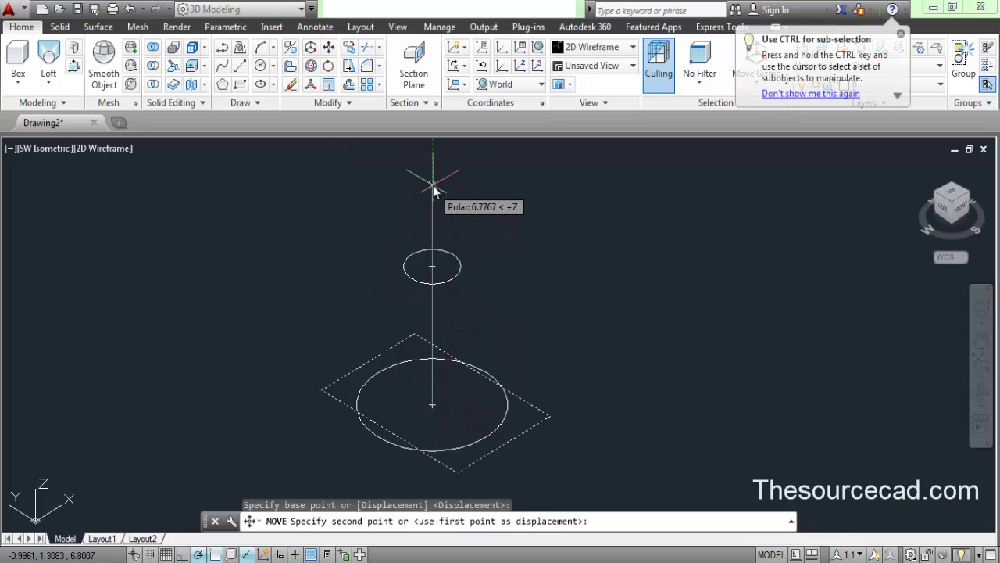
pyautogui.scroll(-3, 434, 184)
pyautogui.moveTo(433, 179); pyautogui.dragTo(438, 212, button='middle')
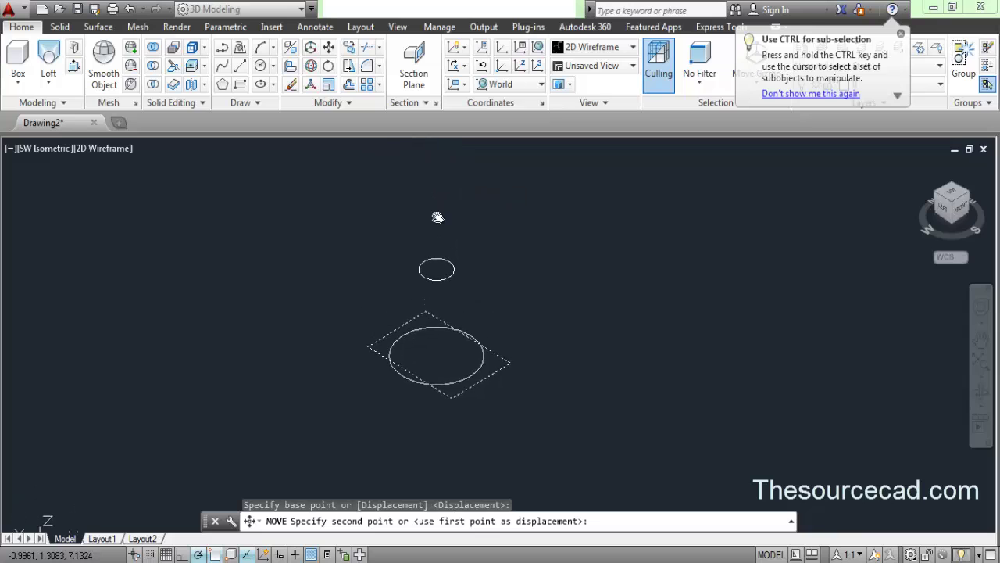
pyautogui.click(437, 193)
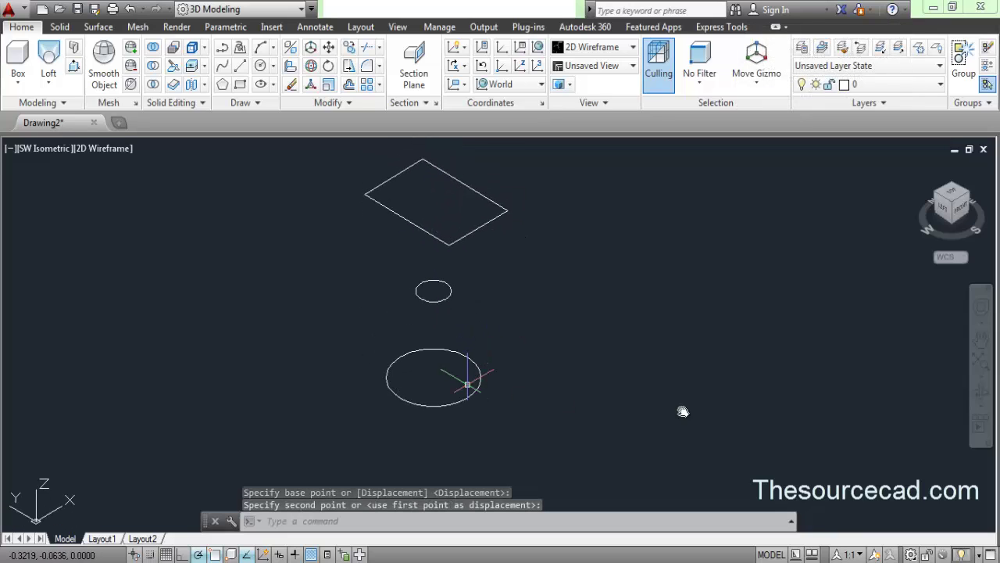
# Step: Rotate the view slightly with Free Orbit to see the three stacked profiles from a lower angle
pyautogui.click(981, 405)
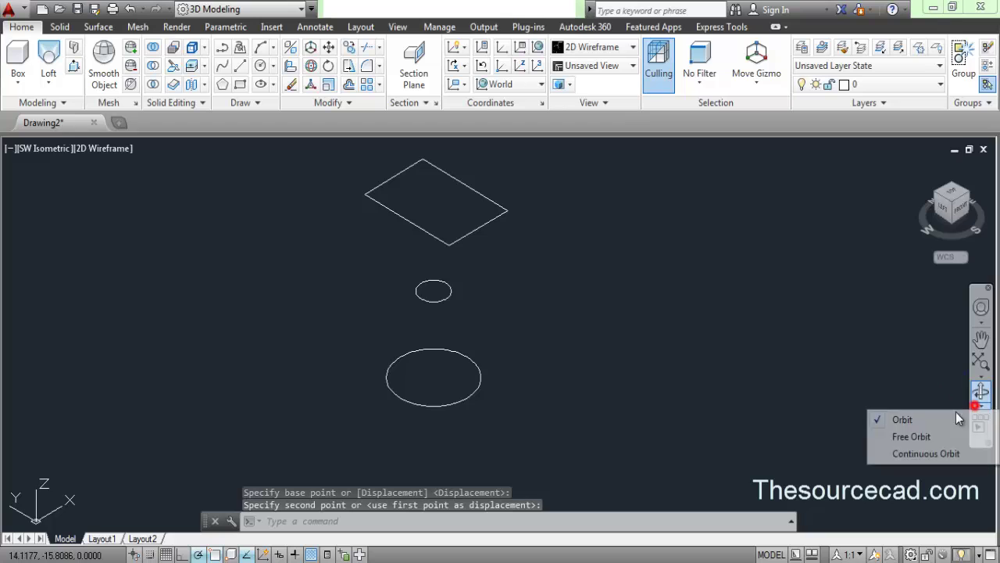
pyautogui.click(913, 437)
pyautogui.moveTo(520, 380); pyautogui.dragTo(501, 370)
pyautogui.rightClick(547, 250)
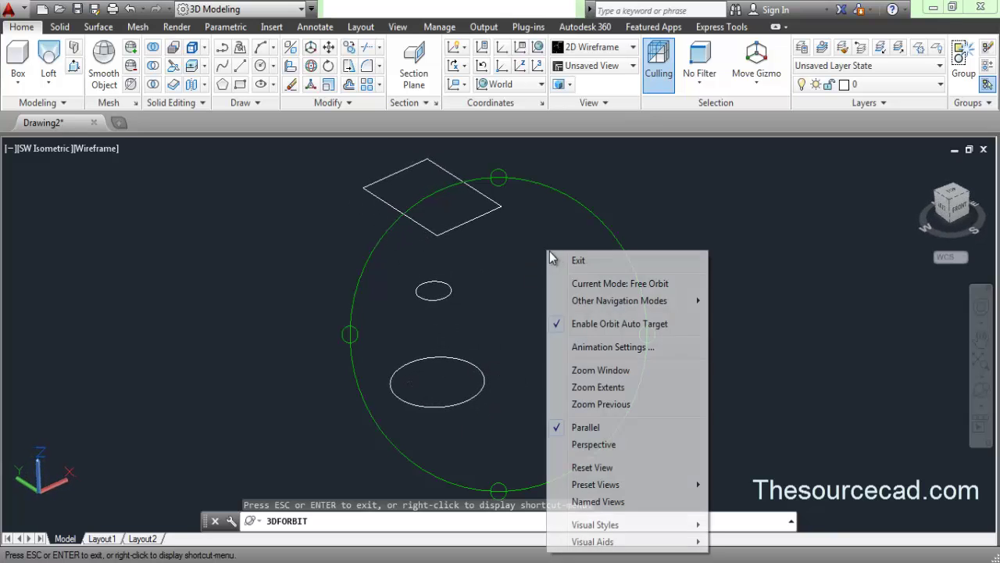
pyautogui.click(558, 259)
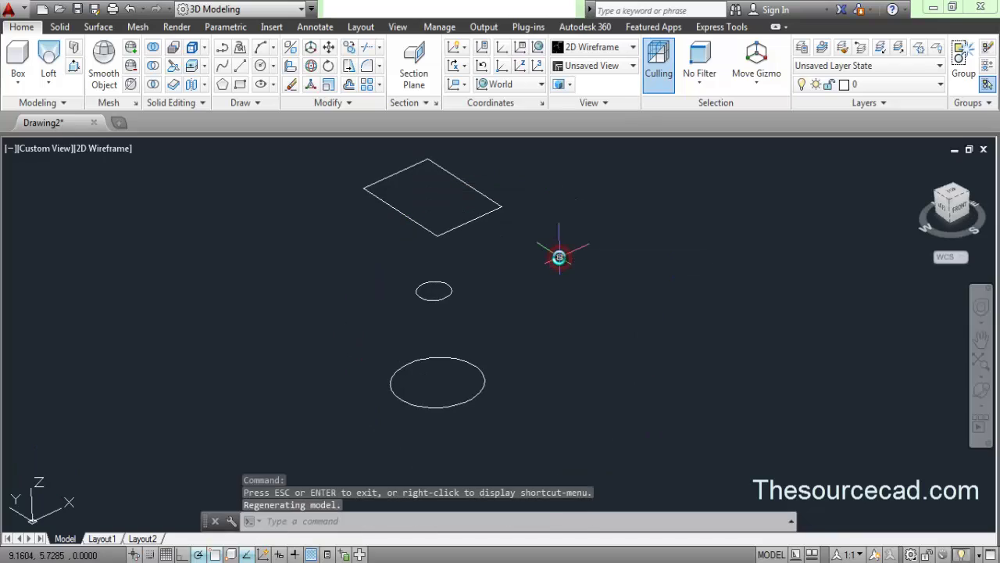
# Step: Loft a solid through the large circle, the small circle and the rectangle in that order, using cross sections only
pyautogui.click(48, 78)
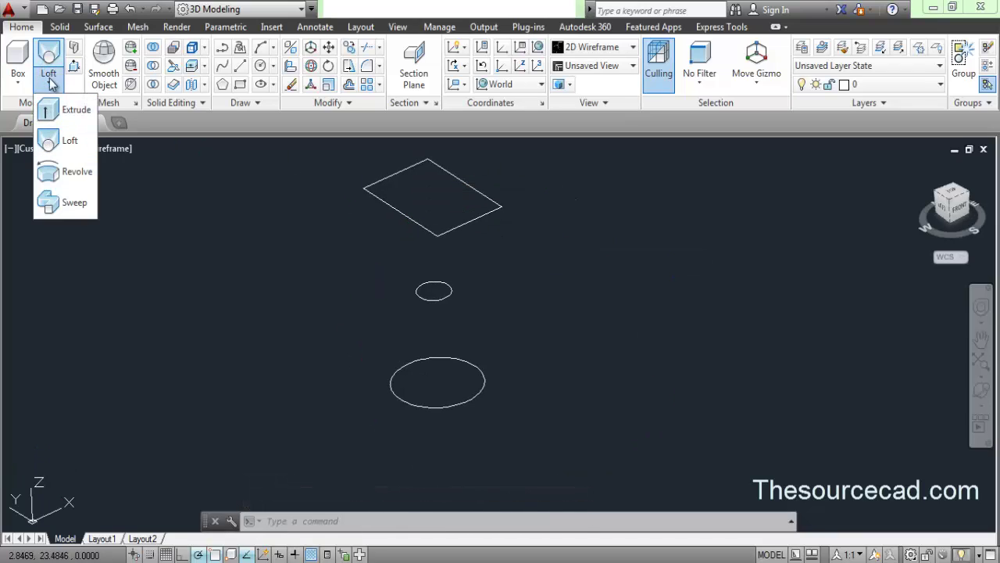
pyautogui.click(47, 80)
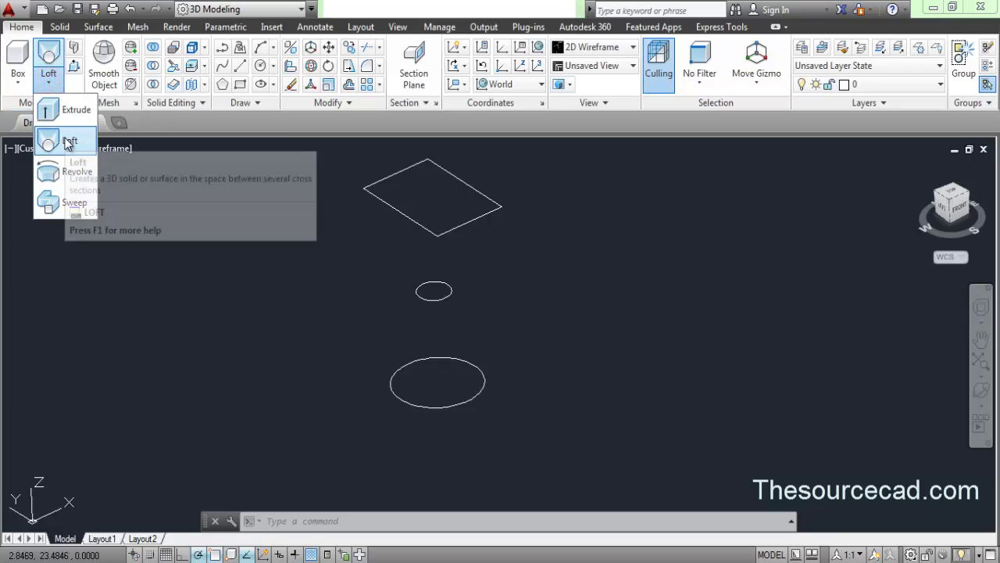
pyautogui.click(68, 142)
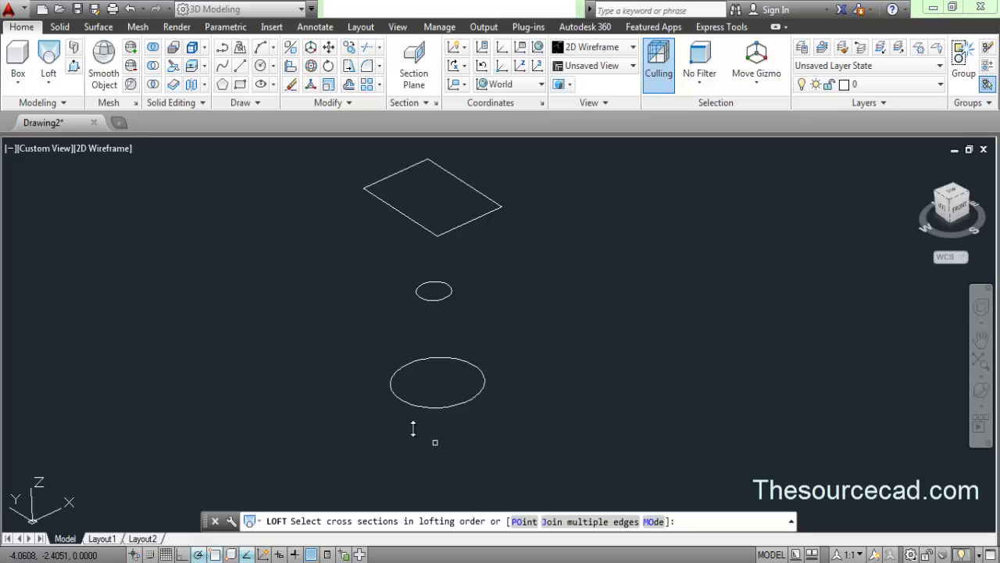
pyautogui.click(393, 394)
pyautogui.click(419, 295)
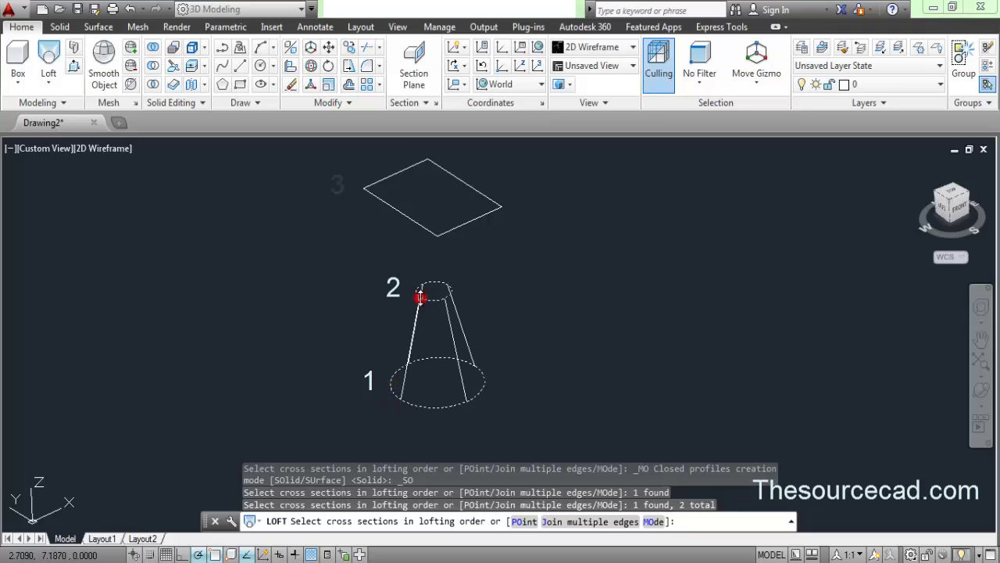
pyautogui.click(408, 218)
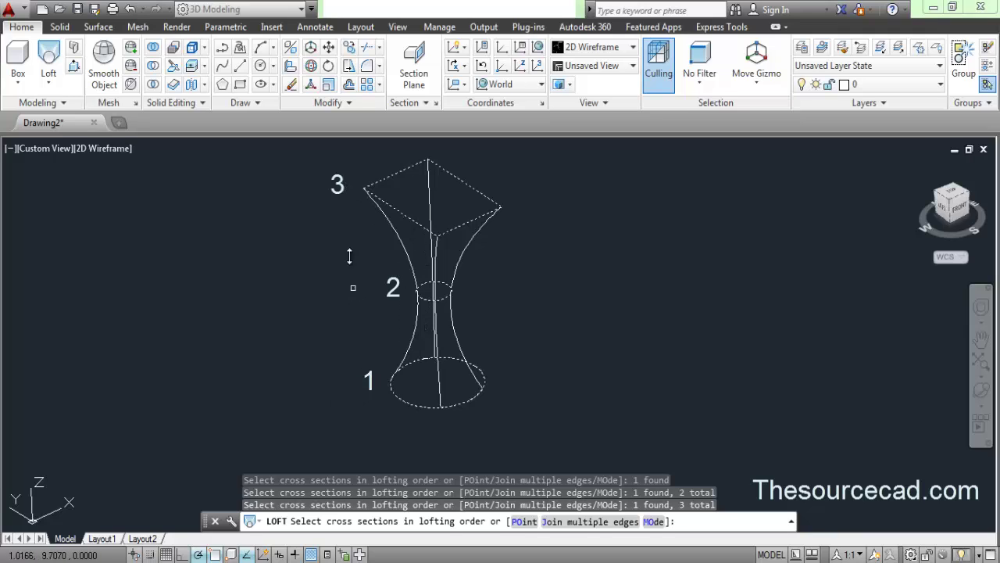
pyautogui.rightClick(347, 228)
pyautogui.click(365, 245)
pyautogui.rightClick(361, 240)
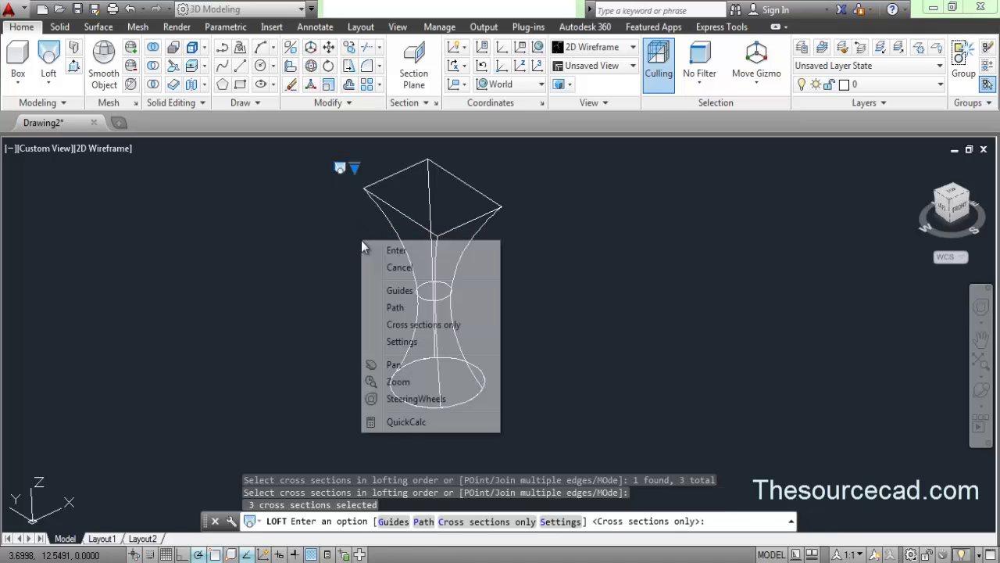
pyautogui.click(379, 250)
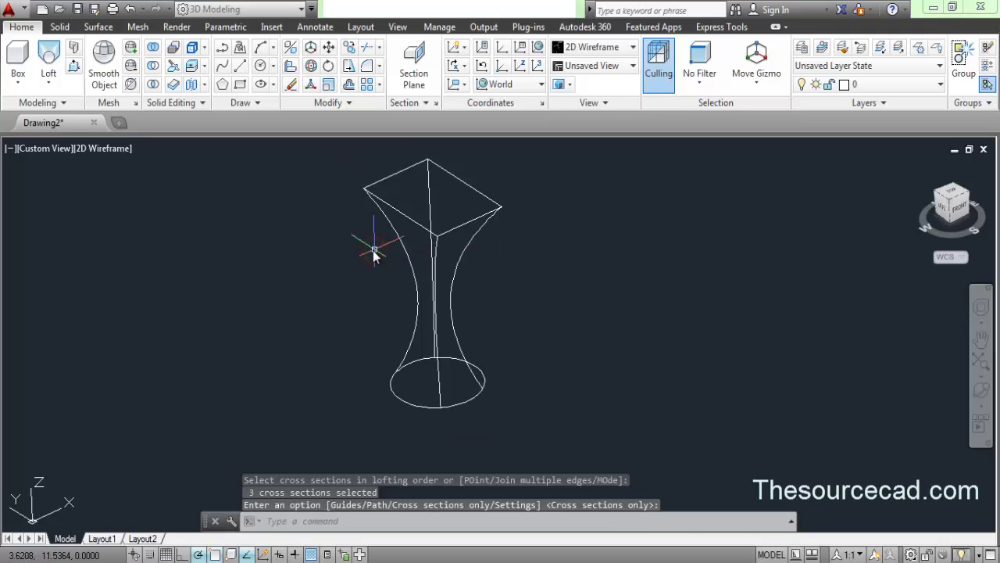
# Step: Display the lofted solid in the Shaded visual style, and undo both the style change and the loft
pyautogui.click(118, 152)
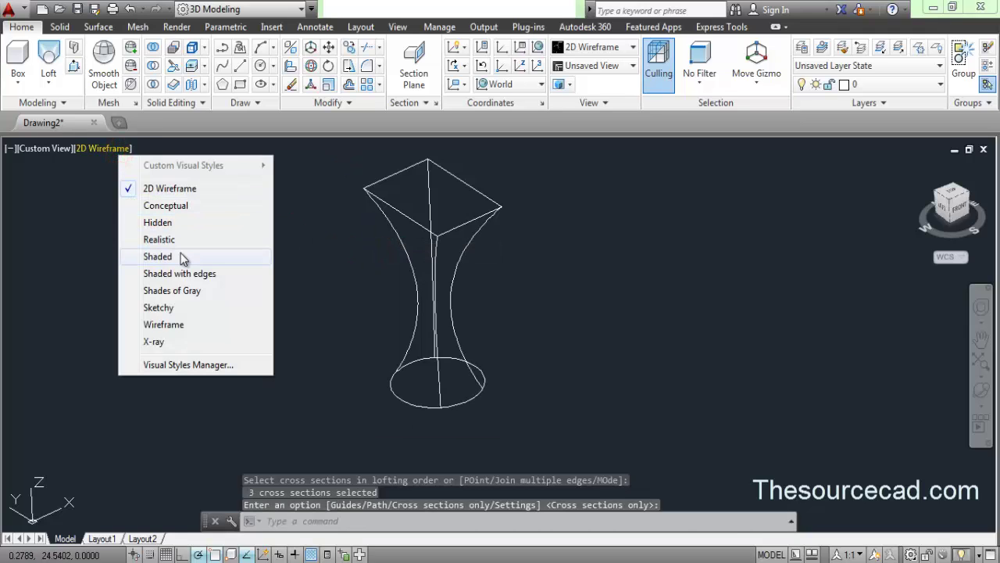
pyautogui.click(158, 256)
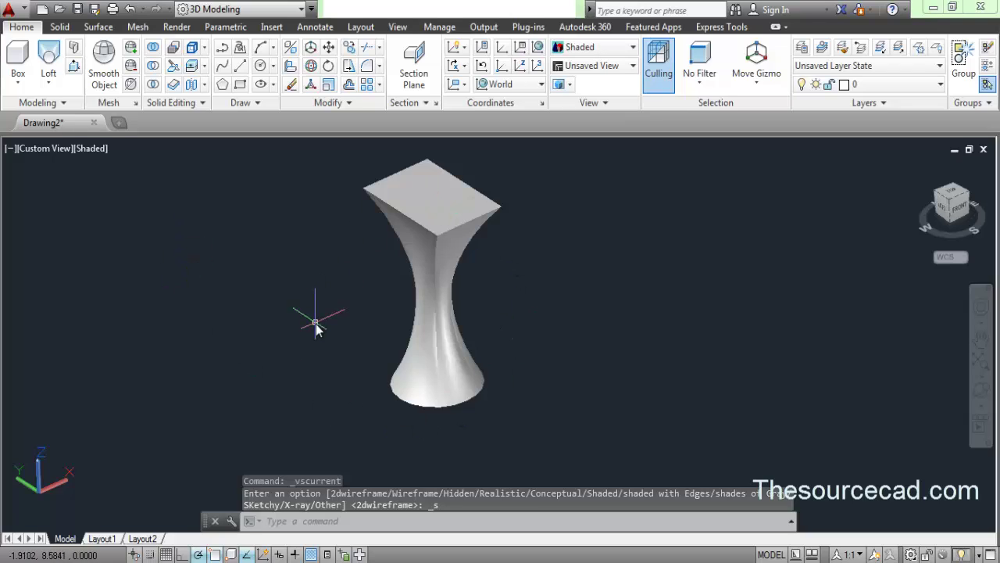
pyautogui.hotkey('ctrl', 'z')
pyautogui.hotkey('ctrl', 'z')
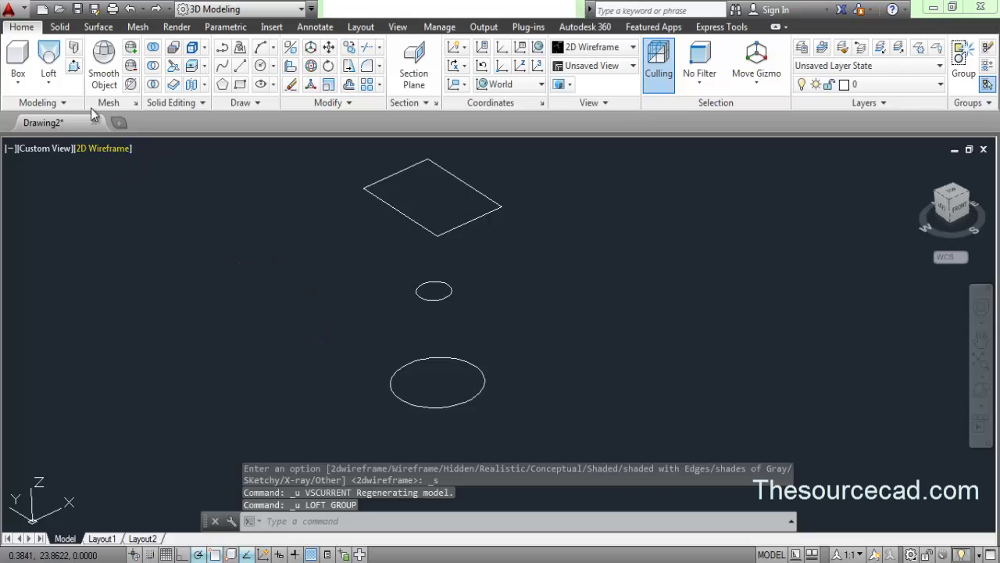
# Step: Loft a solid through the large circle, the rectangle and the small circle in that order, using cross sections only
pyautogui.click(49, 57)
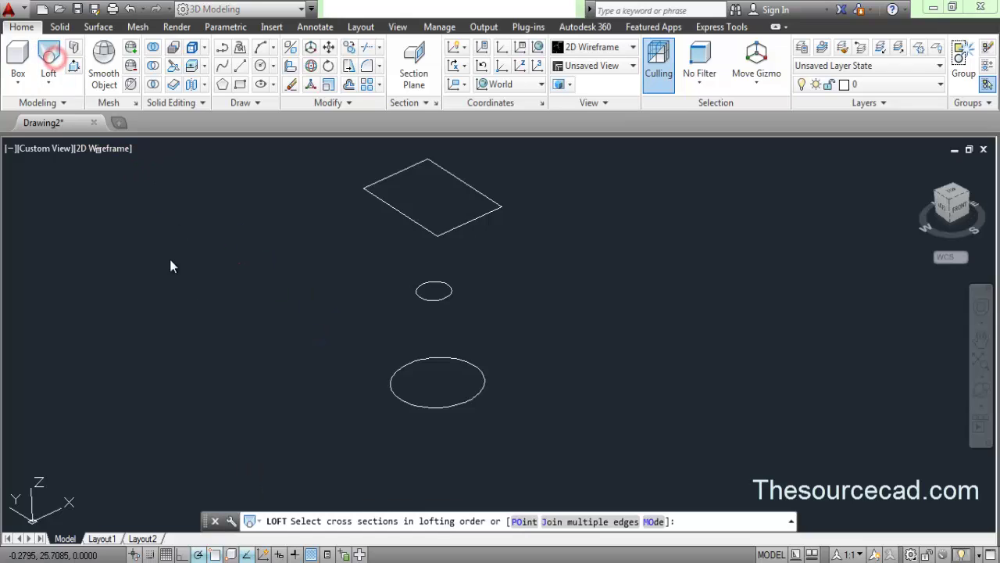
pyautogui.click(399, 402)
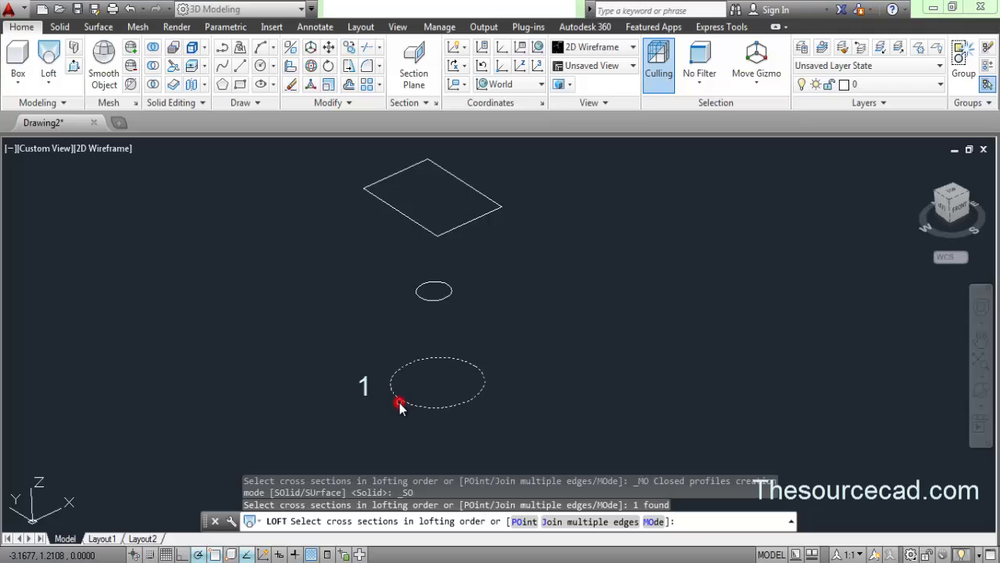
pyautogui.click(372, 194)
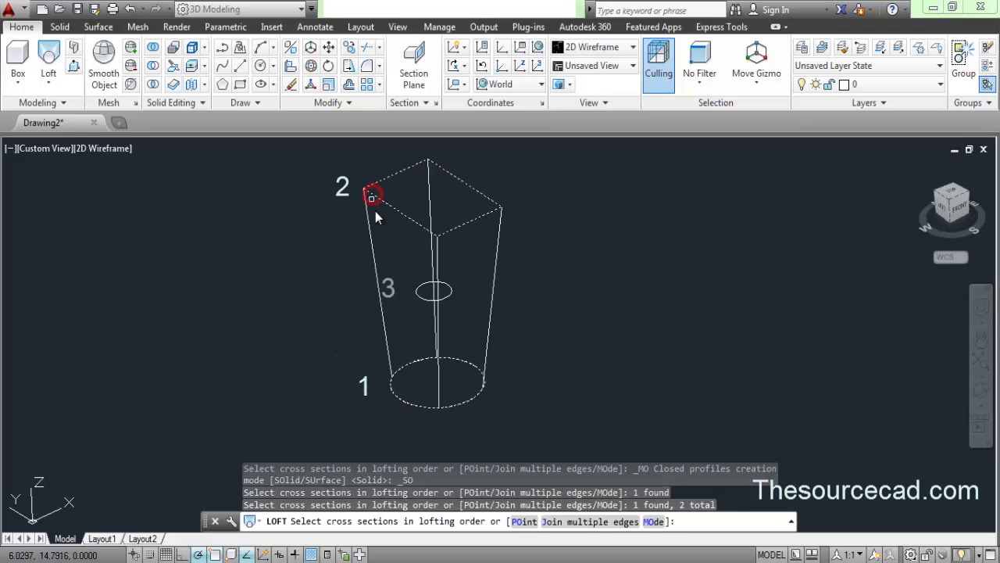
pyautogui.click(418, 297)
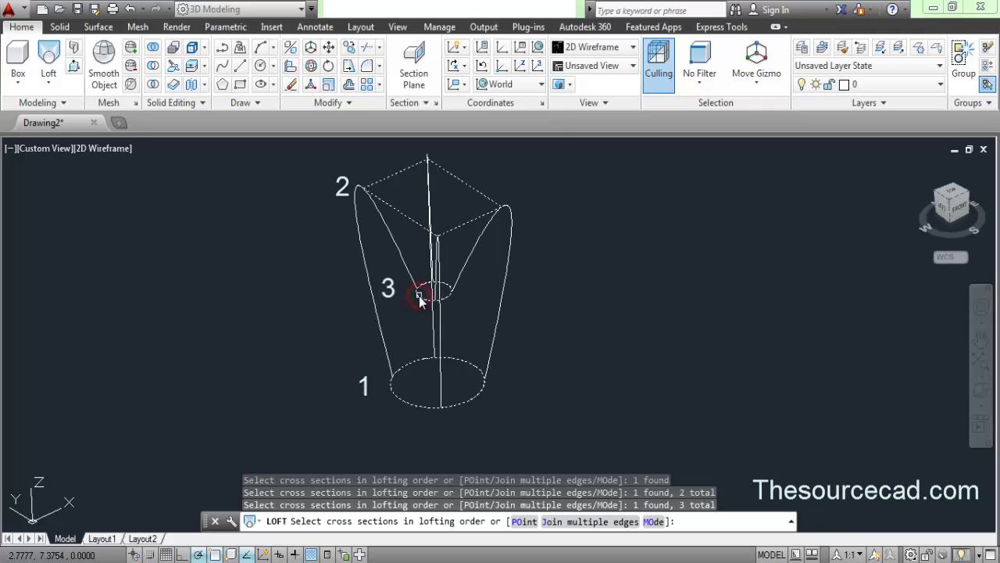
pyautogui.rightClick(541, 211)
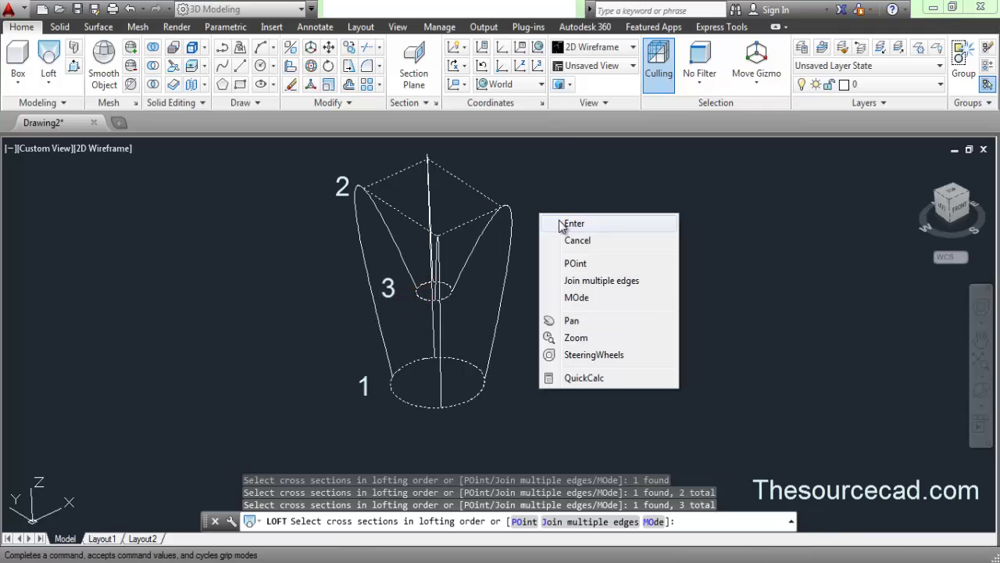
pyautogui.click(559, 220)
pyautogui.rightClick(390, 186)
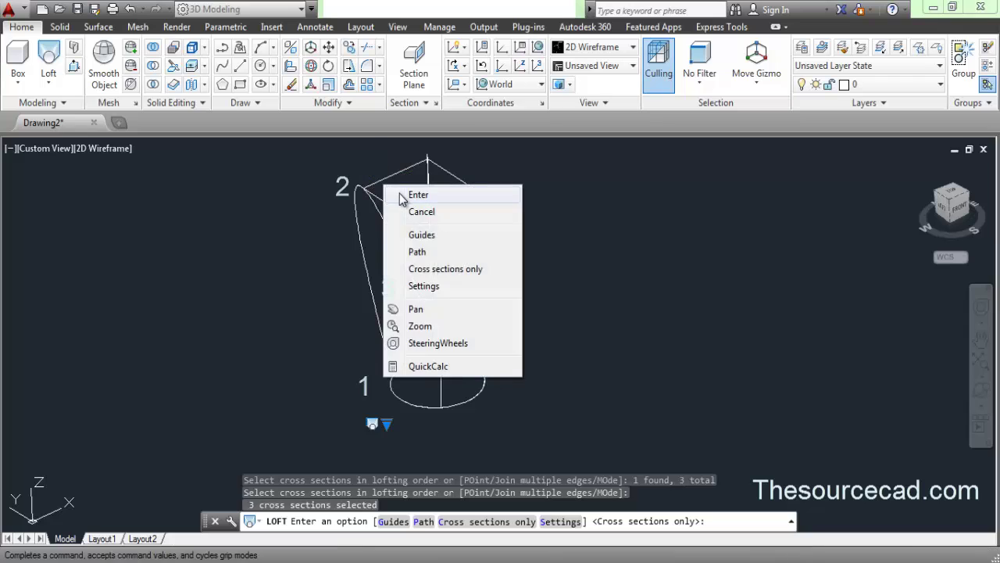
pyautogui.click(399, 193)
# Step: Display the new loft in the Shaded visual style and inspect its hollow inside with Free Orbit
pyautogui.click(104, 147)
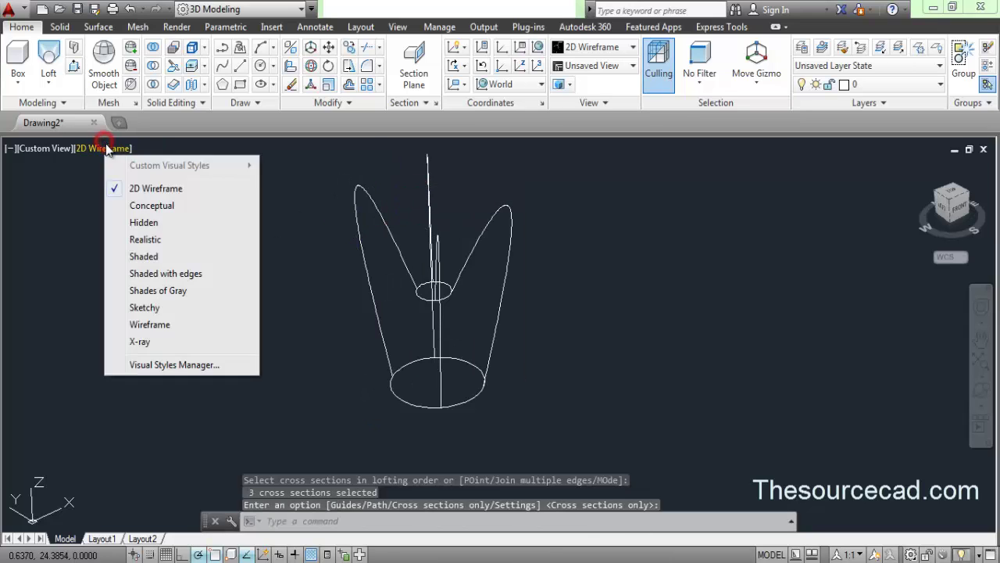
pyautogui.click(156, 258)
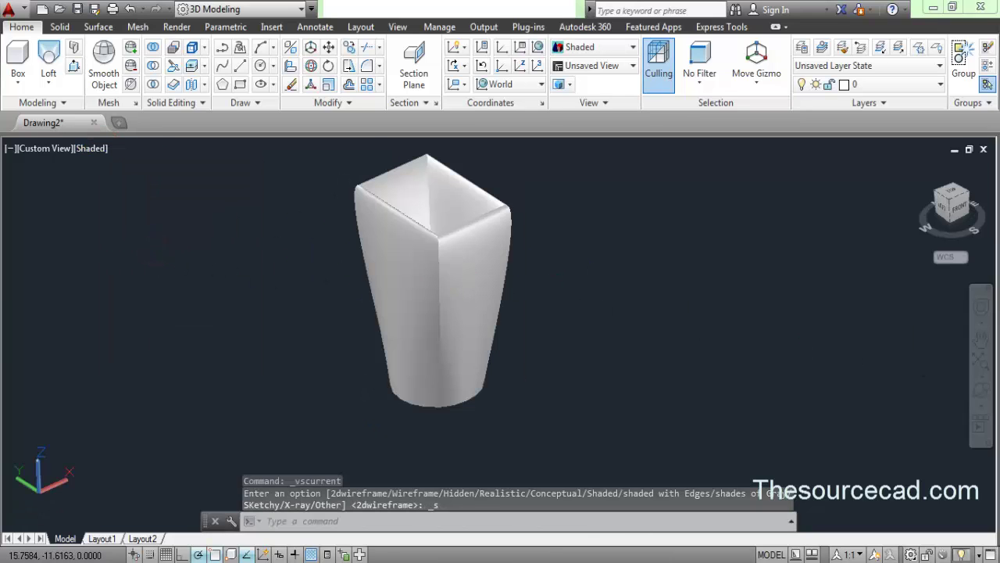
pyautogui.click(981, 390)
pyautogui.moveTo(498, 200); pyautogui.dragTo(502, 229)
pyautogui.moveTo(470, 320); pyautogui.dragTo(467, 405)
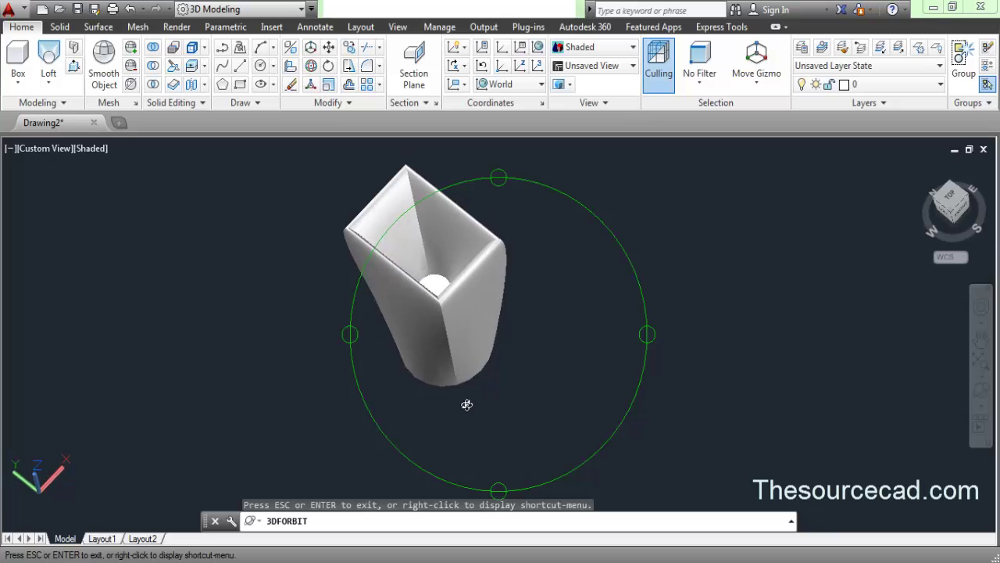
pyautogui.moveTo(478, 322); pyautogui.dragTo(471, 284)
pyautogui.rightClick(494, 228)
pyautogui.click(521, 234)
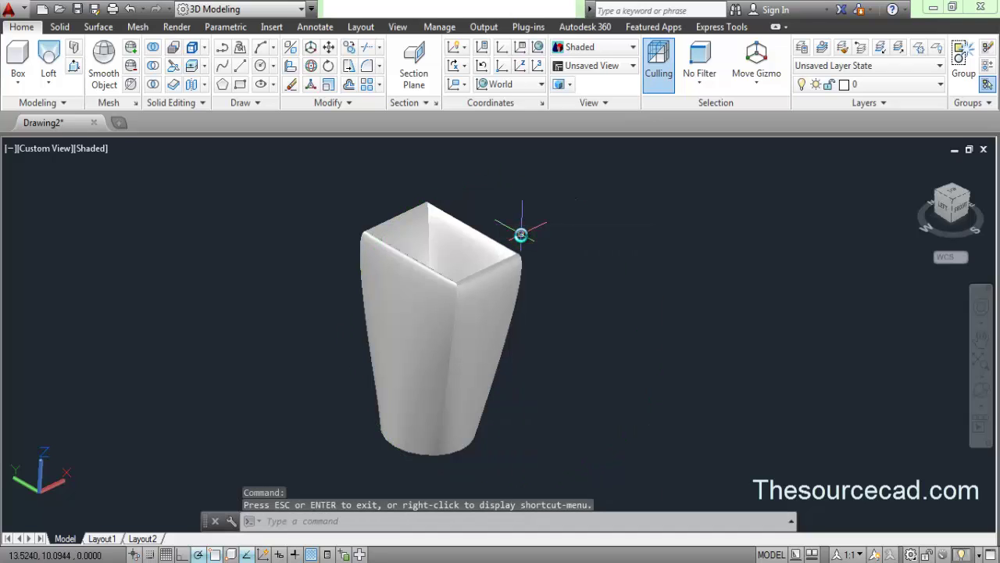
# Step: Undo the orbit, the Shaded visual style and the loft
pyautogui.hotkey('ctrl', 'z')
pyautogui.hotkey('ctrl', 'z')
pyautogui.hotkey('ctrl', 'z')
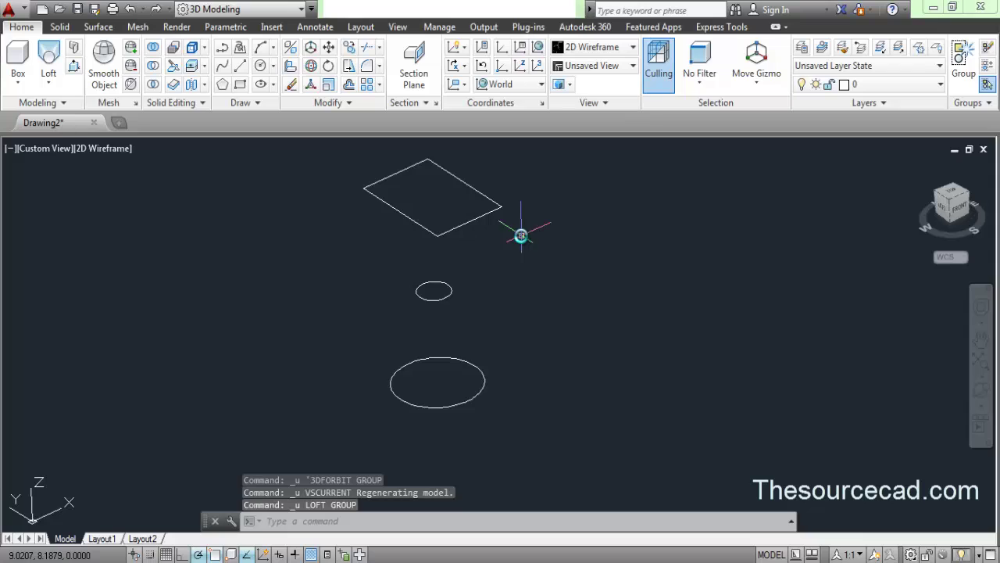
# Step: Draw a circle centred in the rectangle, slightly smaller than the bottom circle, and erase the rectangle
pyautogui.click(261, 65)
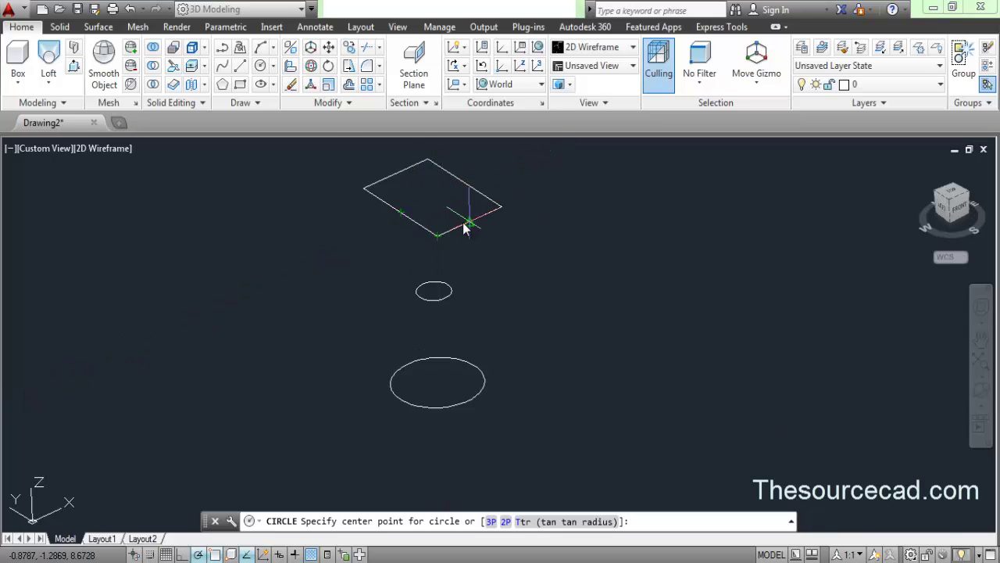
pyautogui.click(432, 198)
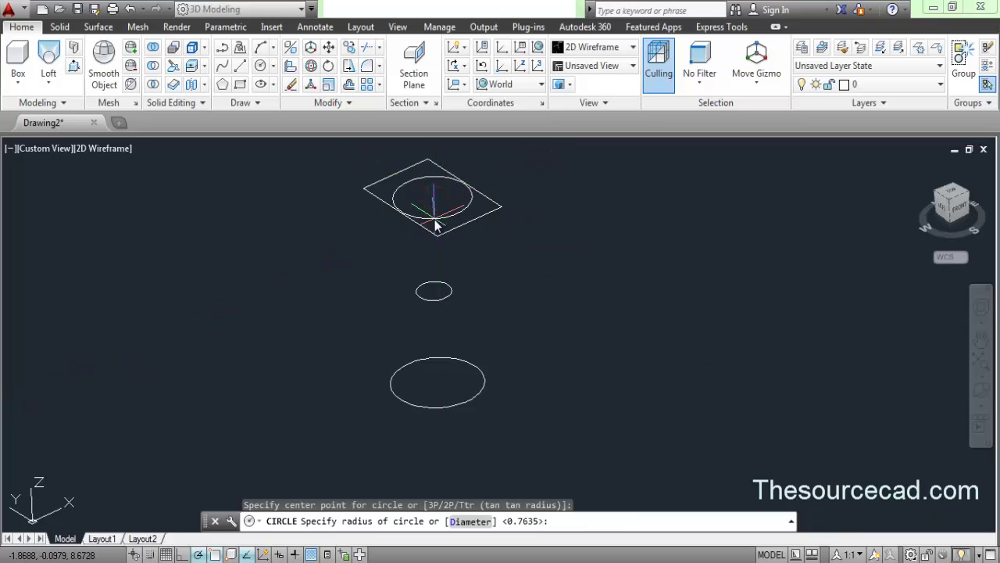
pyautogui.click(433, 219)
pyautogui.click(481, 214)
pyautogui.rightClick(560, 202)
pyautogui.click(585, 277)
pyautogui.moveTo(473, 266); pyautogui.dragTo(477, 286, button='middle')
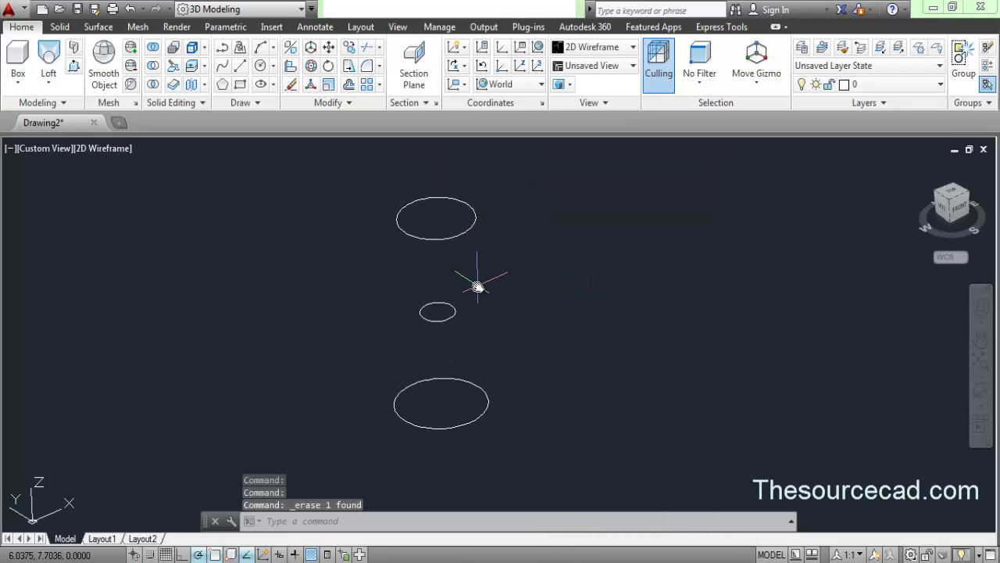
# Step: Enlarge the top circle to about twice its radius by stretching its quadrant grip, and deselect it
pyautogui.click(465, 236)
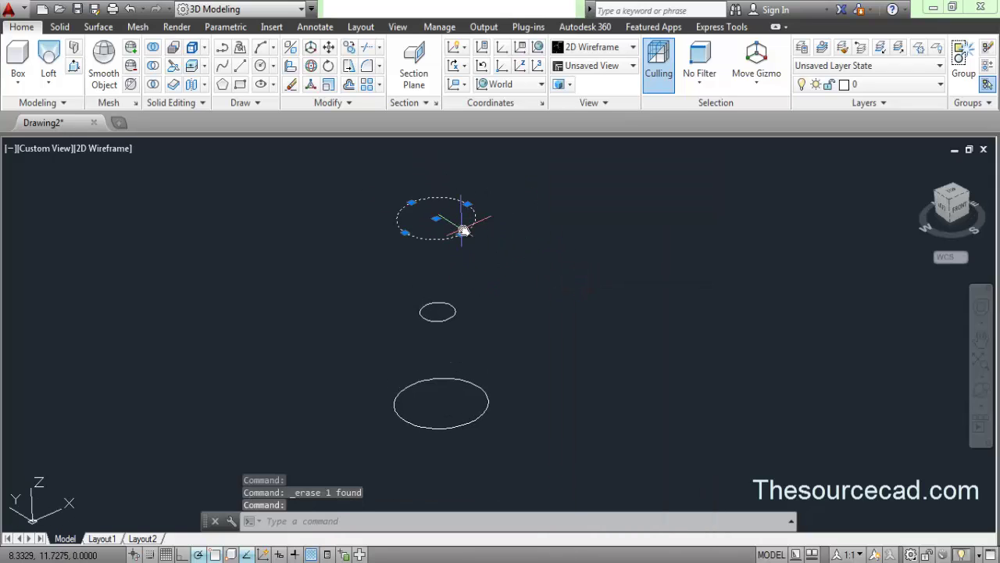
pyautogui.click(463, 233)
pyautogui.click(536, 279)
pyautogui.rightClick(536, 282)
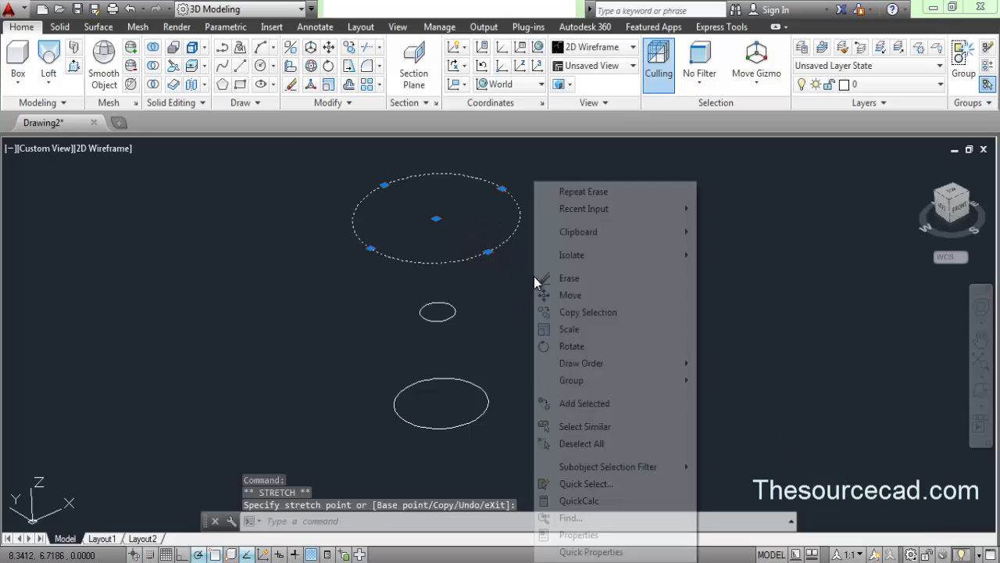
pyautogui.click(579, 444)
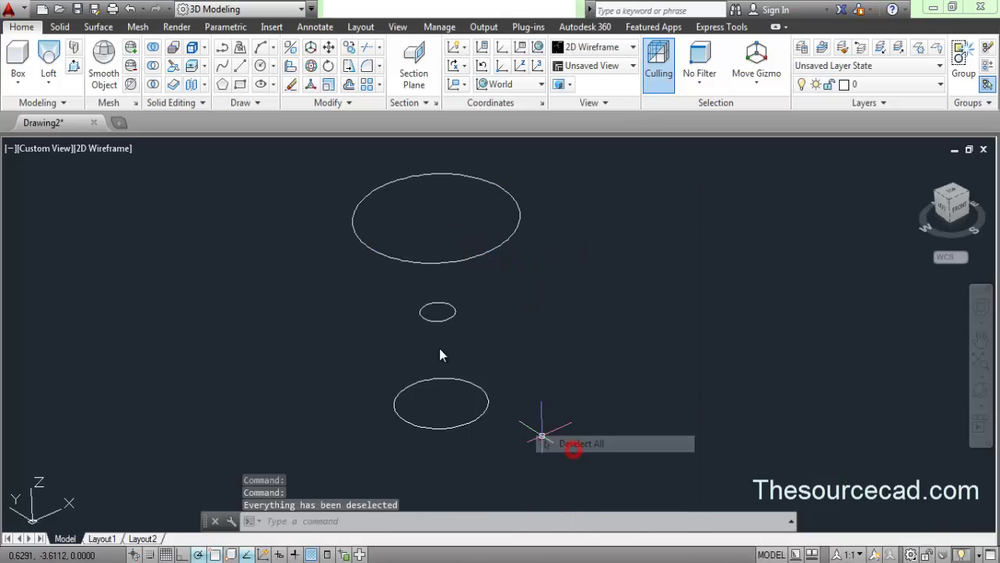
# Step: Preview a Ruled loft through the bottom, small middle and large top circles in that order, and cancel the command
pyautogui.click(52, 60)
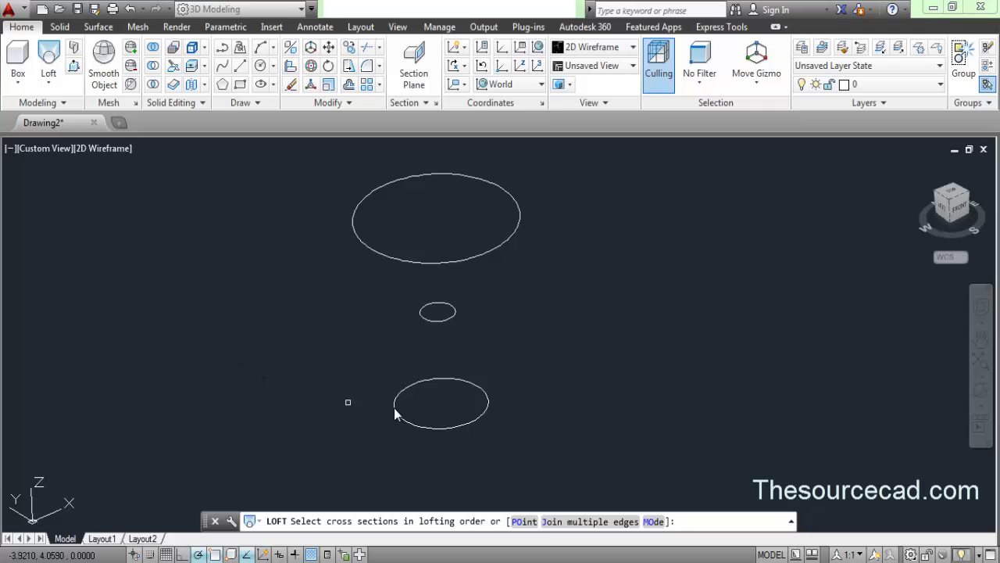
pyautogui.click(407, 386)
pyautogui.click(427, 321)
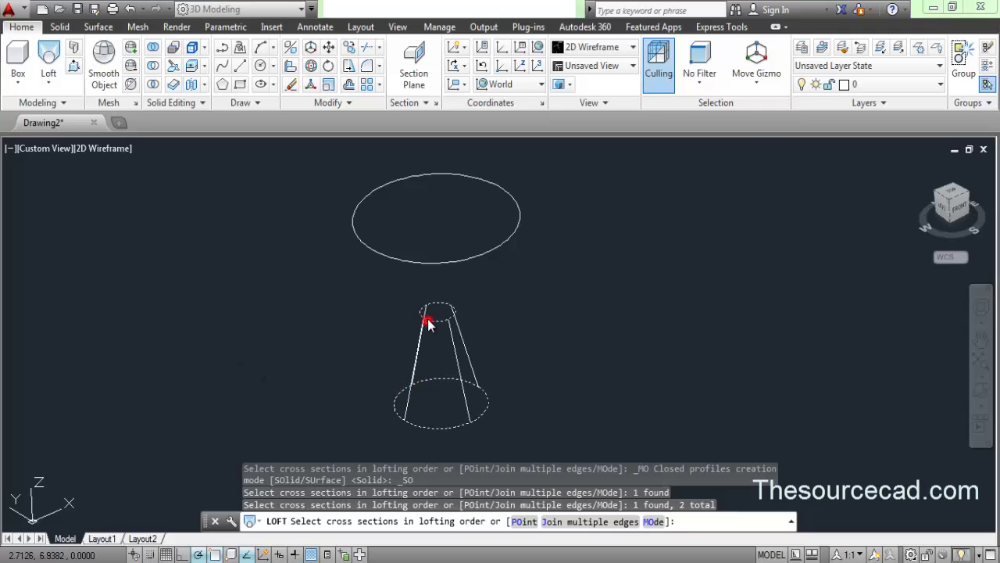
pyautogui.click(398, 260)
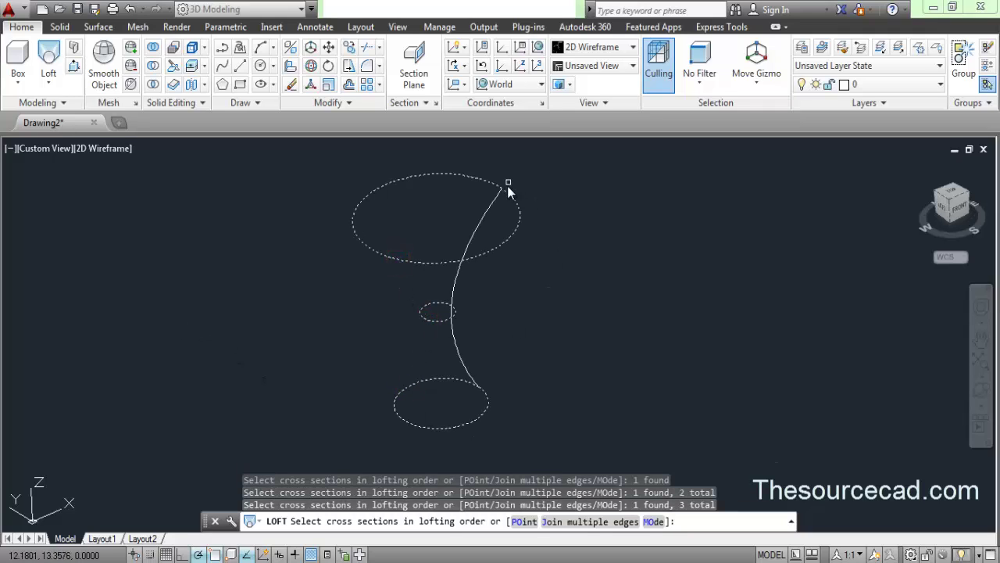
pyautogui.rightClick(543, 182)
pyautogui.click(563, 190)
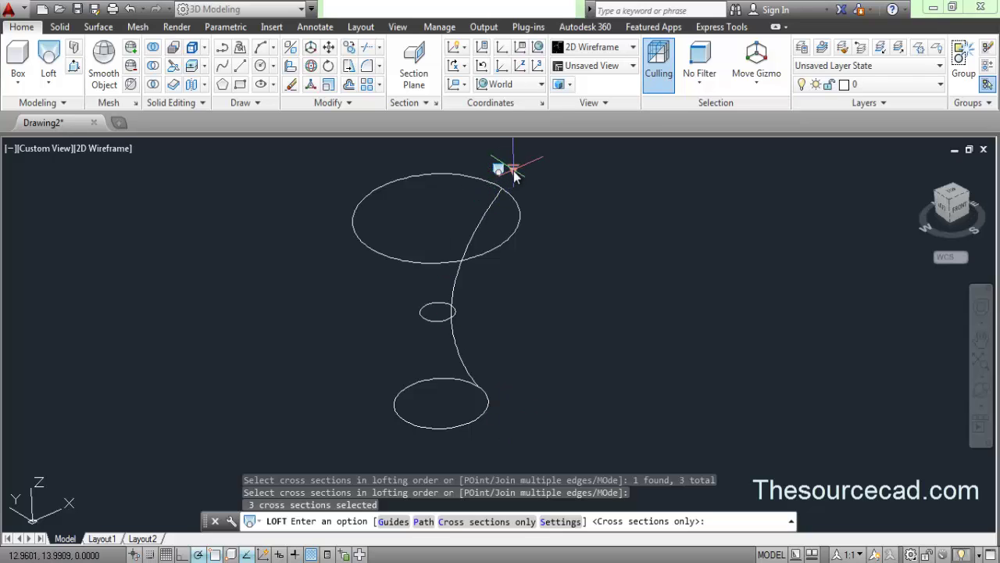
pyautogui.click(513, 171)
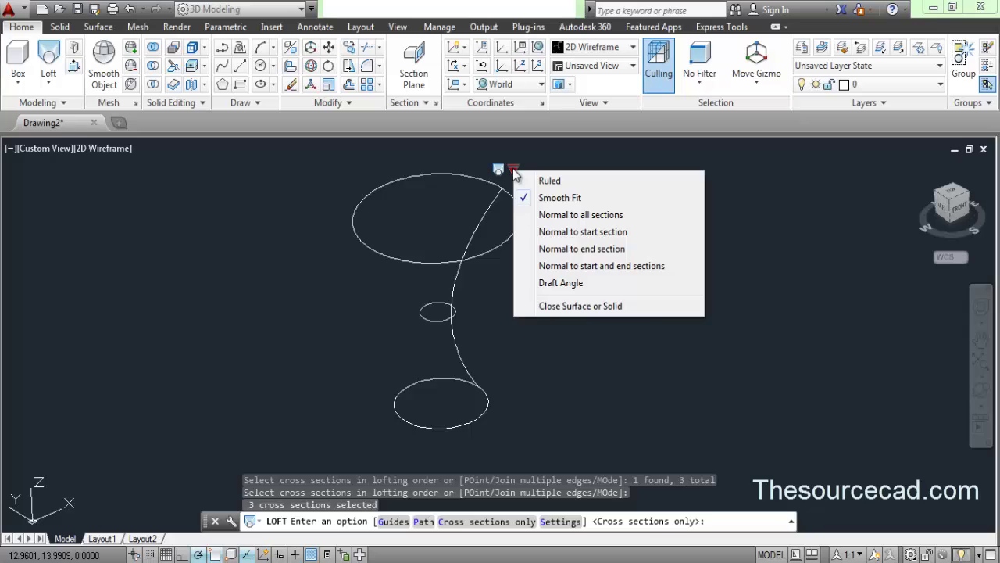
pyautogui.click(592, 184)
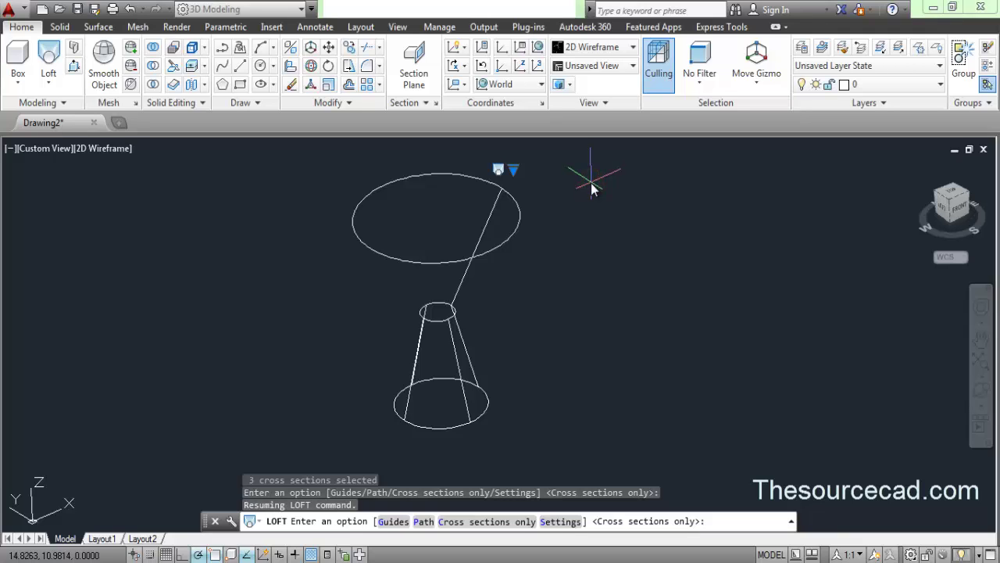
pyautogui.rightClick(591, 183)
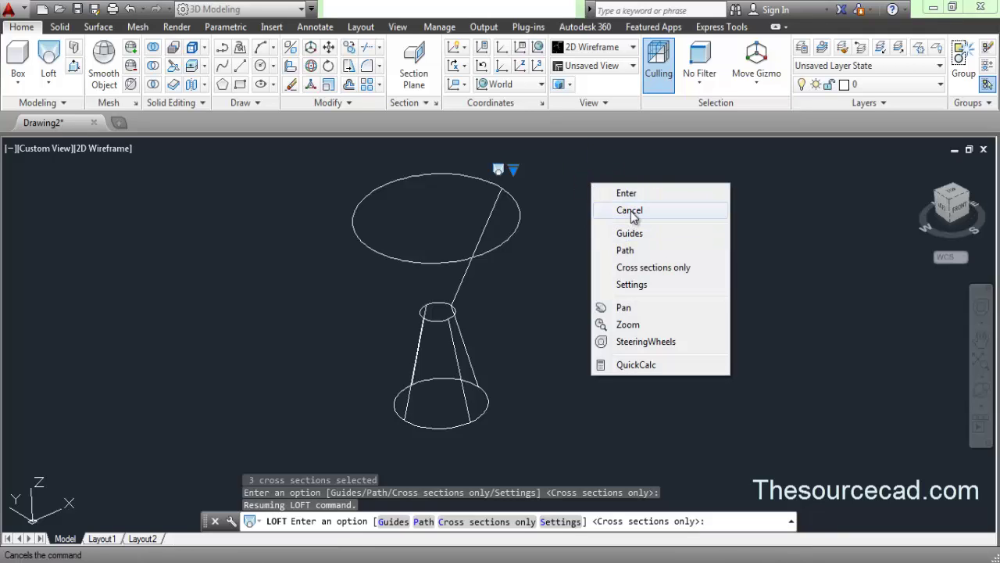
pyautogui.click(613, 207)
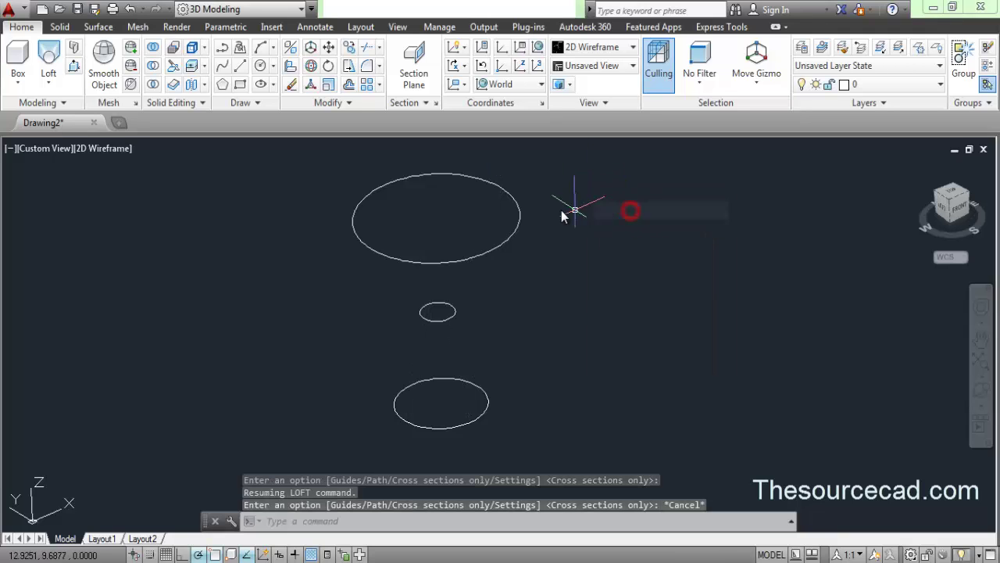
# Step: Switch to the Realistic visual style and start a loft with the bottom, middle and top circles as cross sections in that order
pyautogui.click(99, 150)
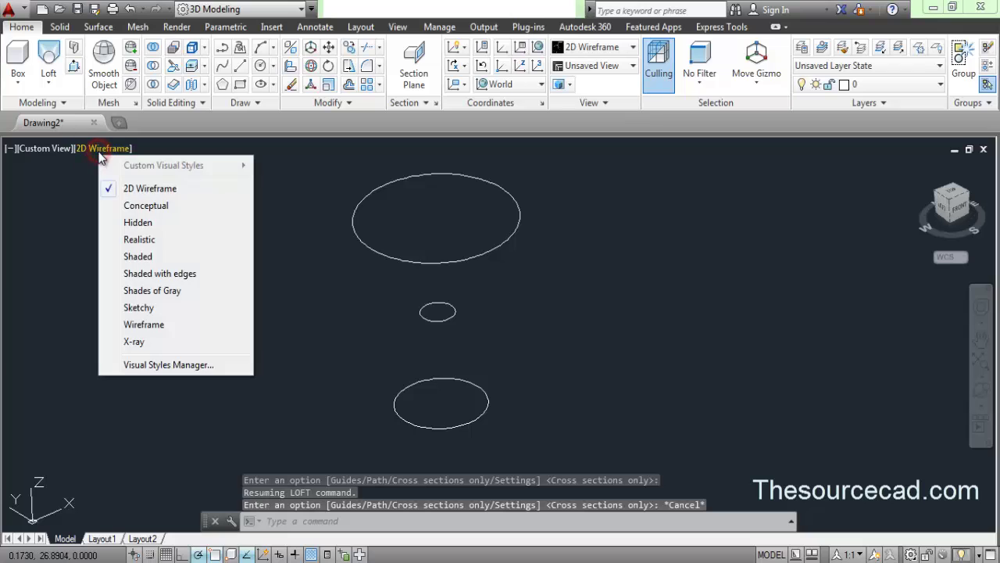
pyautogui.click(157, 242)
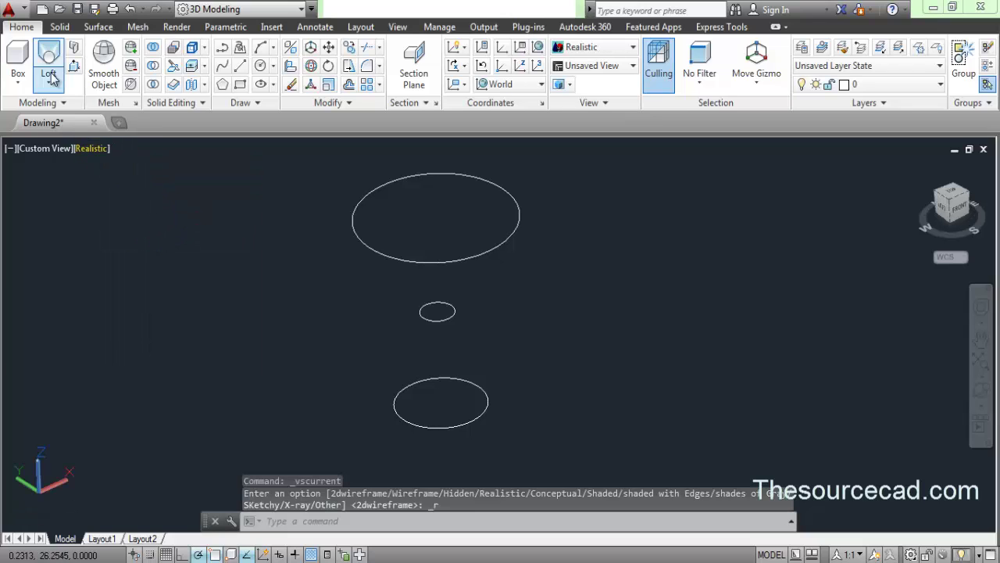
pyautogui.click(47, 53)
pyautogui.click(397, 414)
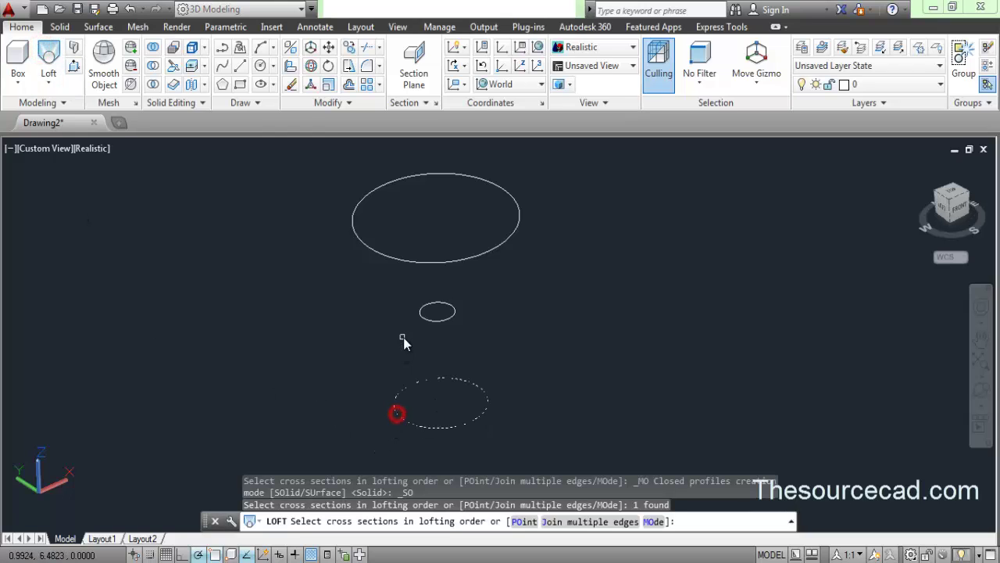
pyautogui.click(403, 259)
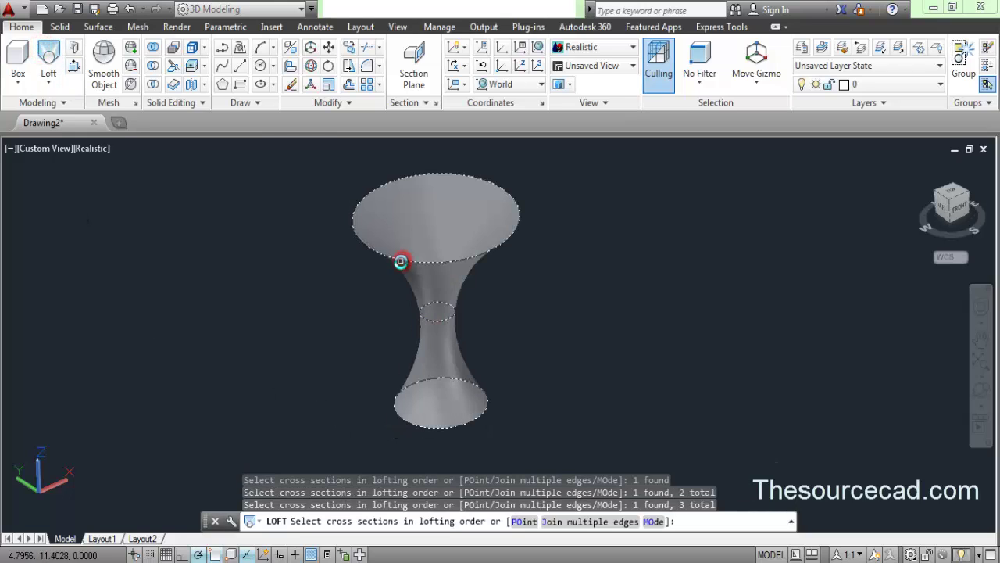
pyautogui.rightClick(549, 222)
pyautogui.click(574, 229)
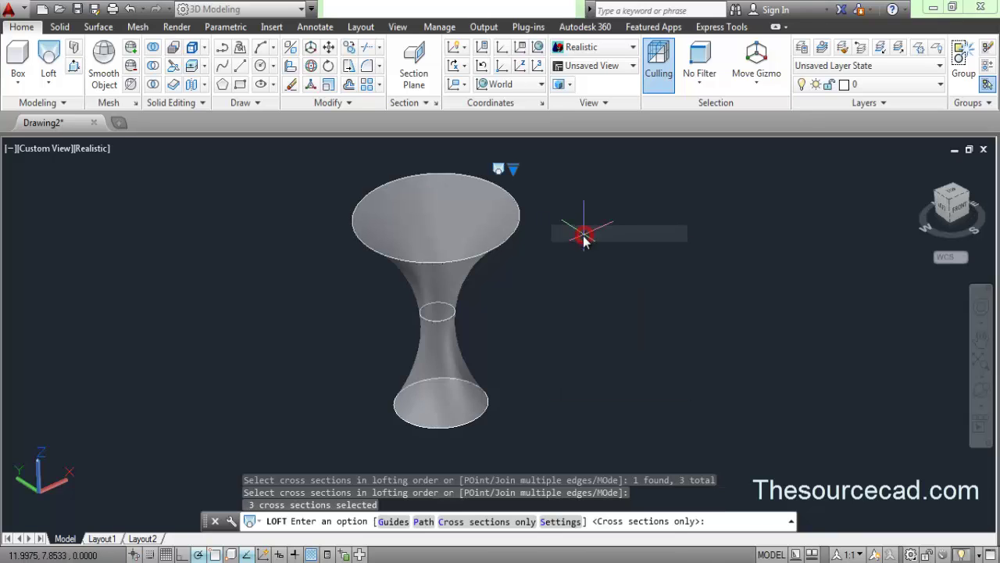
# Step: Preview the loft with the Ruled, Normal to all sections and Normal to end section surface options in turn
pyautogui.click(512, 168)
pyautogui.click(578, 178)
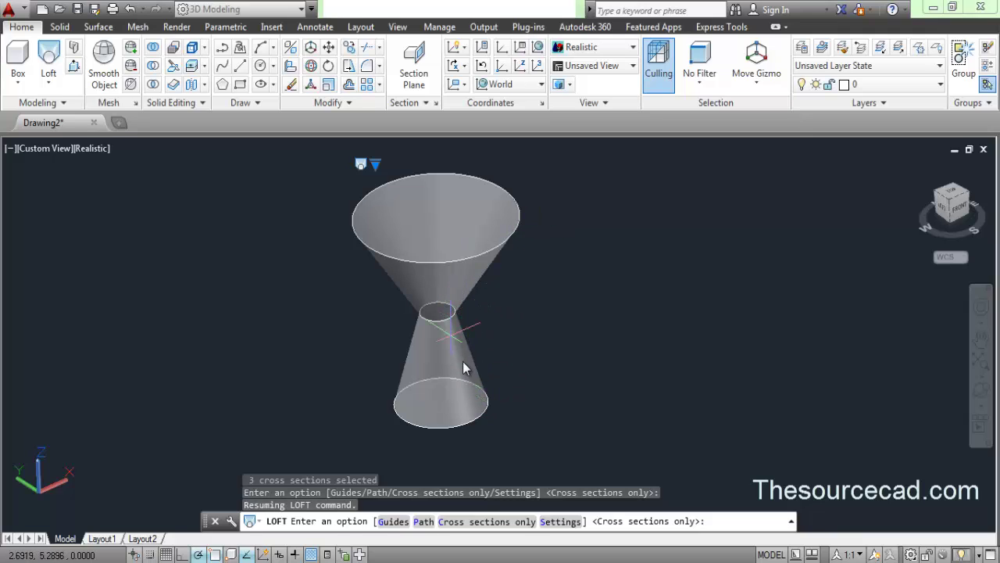
pyautogui.click(374, 165)
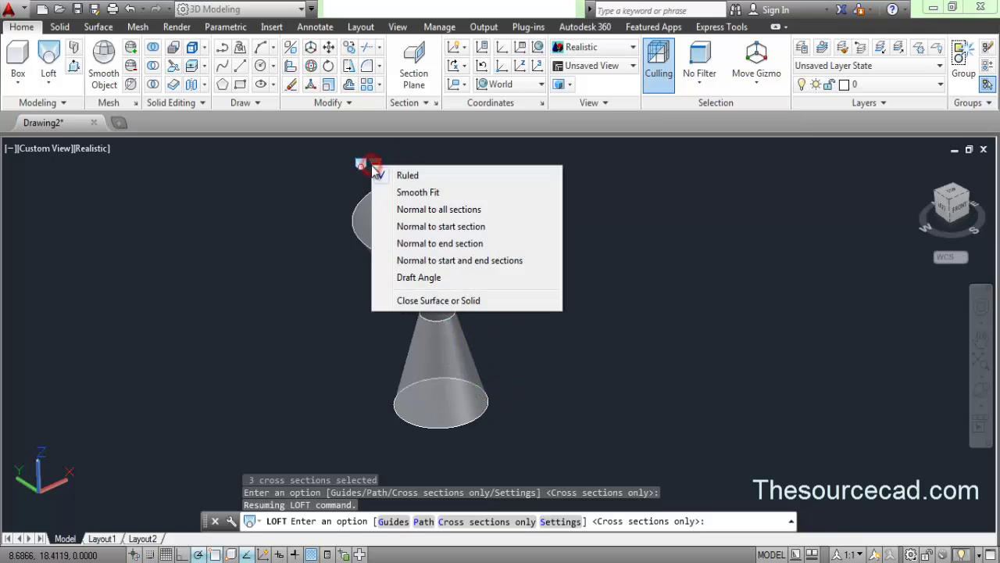
pyautogui.click(475, 209)
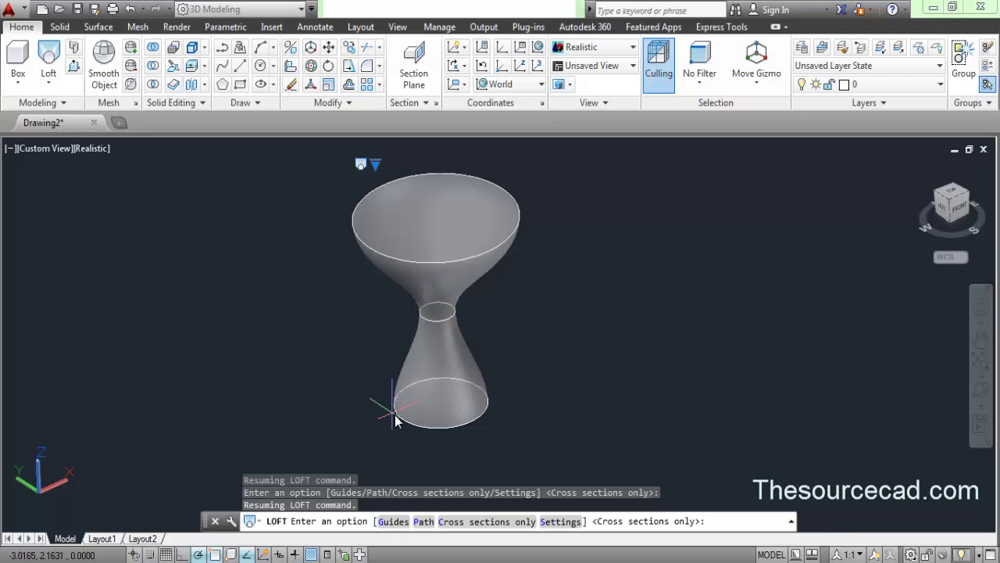
pyautogui.click(375, 165)
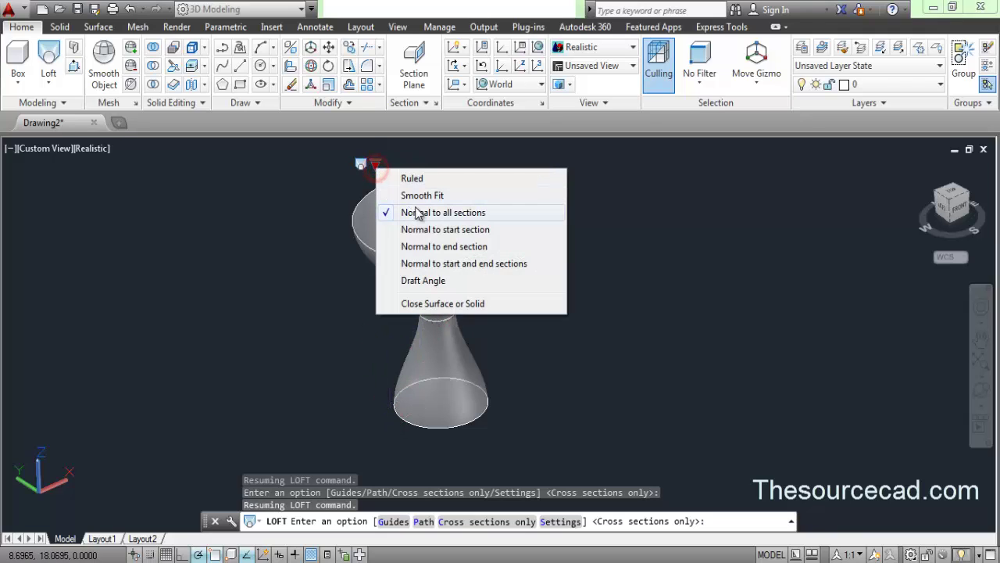
pyautogui.click(439, 247)
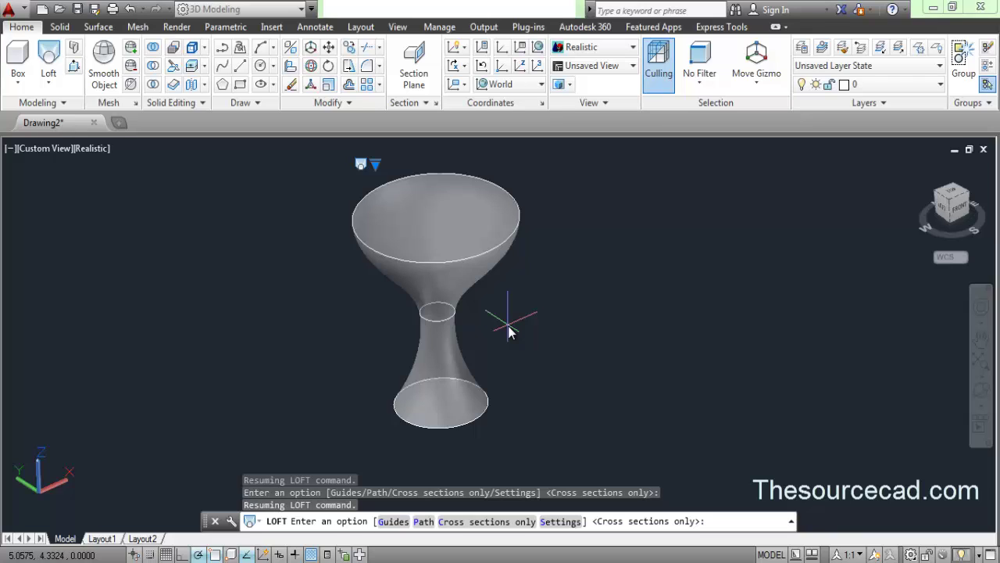
# Step: Apply the Draft Angle option to the loft, tilt the bottom and top draft angle grips outward, and finish the solid
pyautogui.click(376, 165)
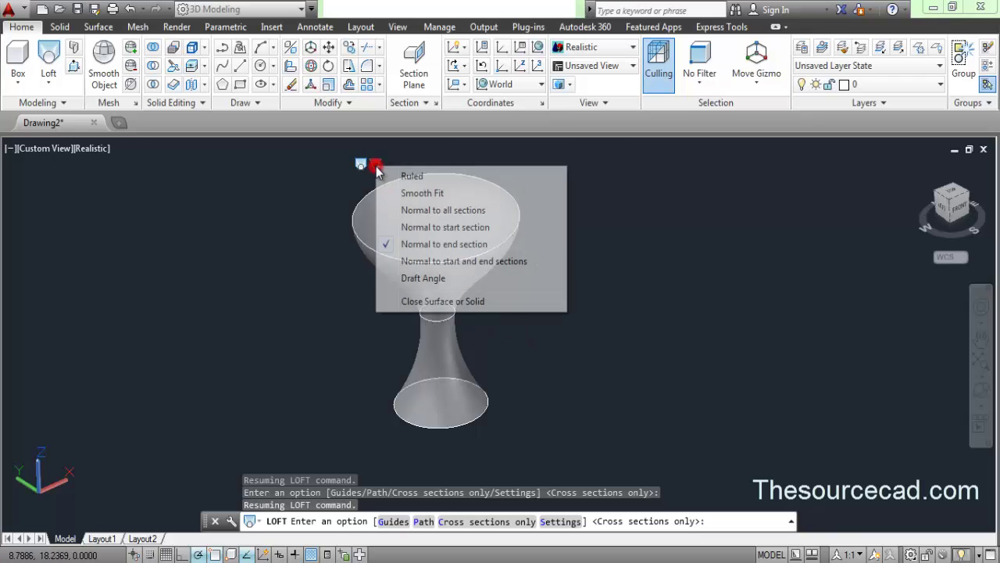
pyautogui.click(437, 278)
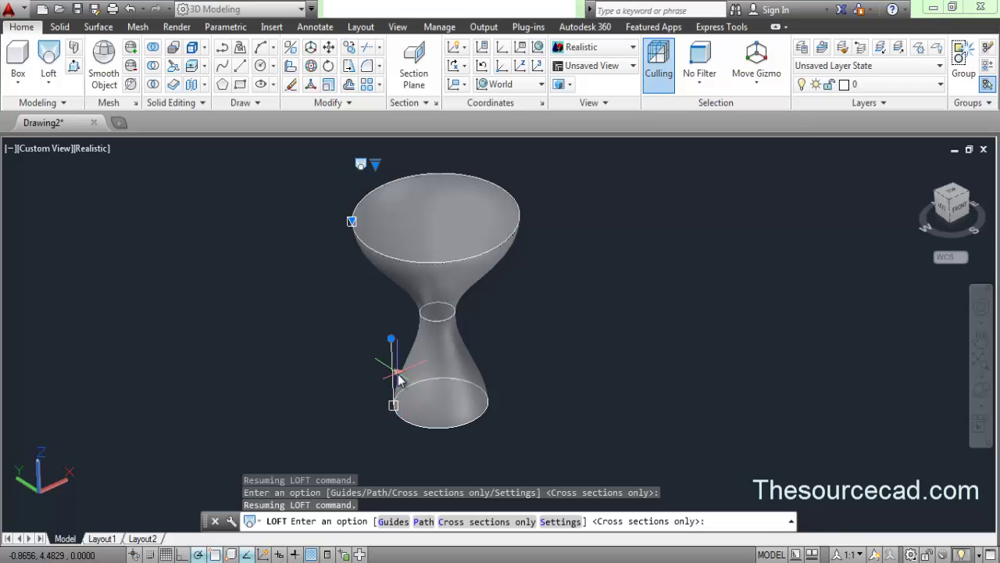
pyautogui.click(399, 380)
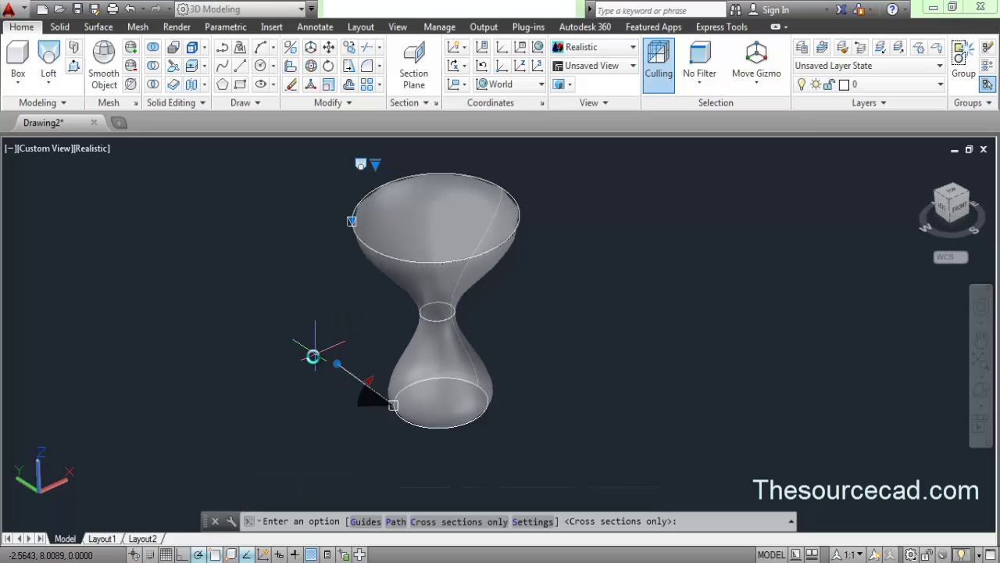
pyautogui.click(299, 364)
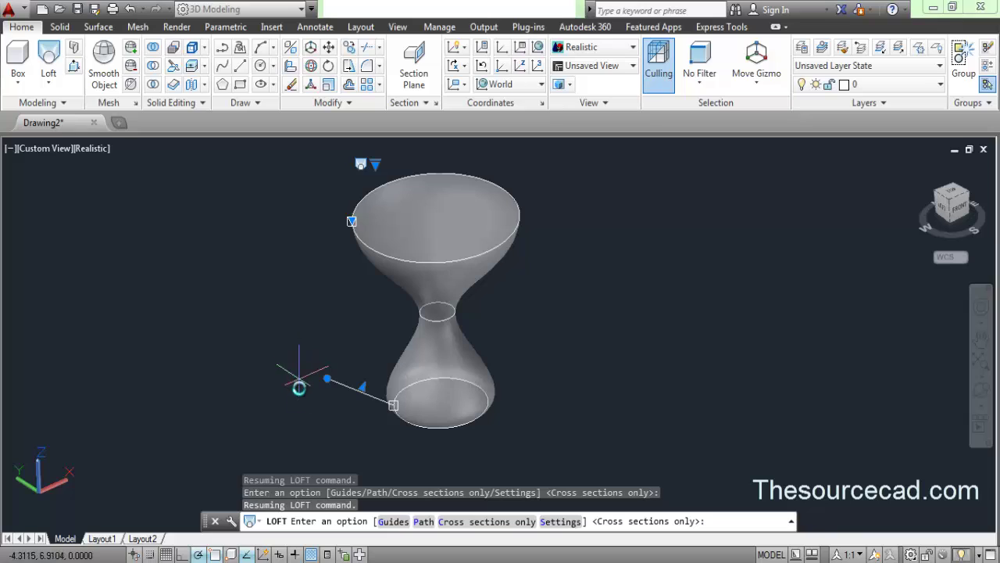
pyautogui.click(355, 222)
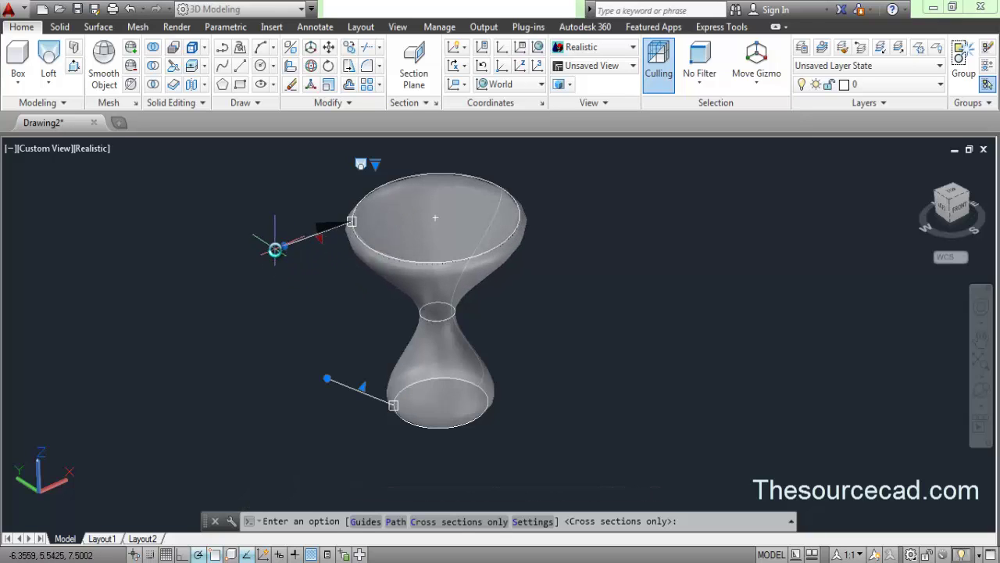
pyautogui.click(283, 246)
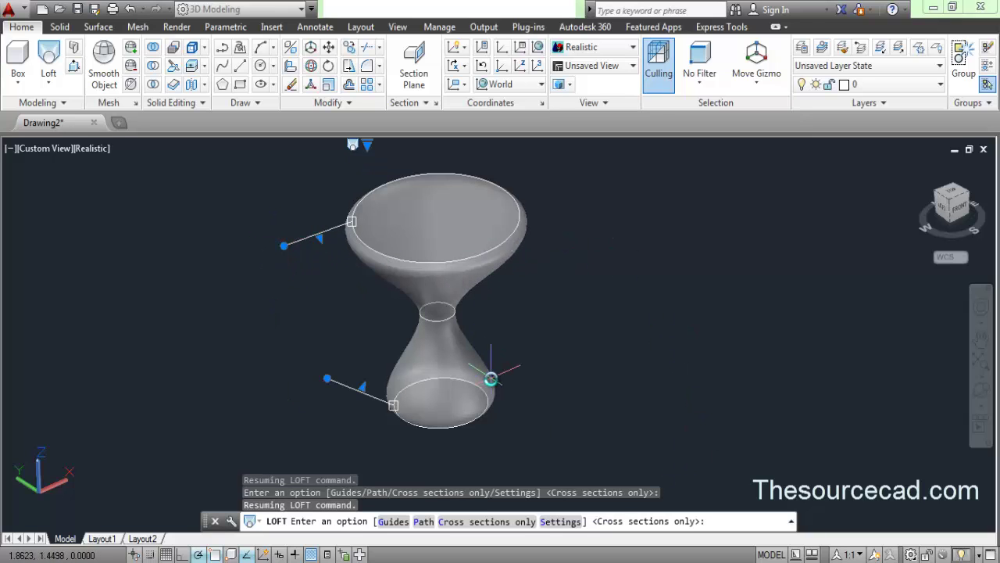
pyautogui.rightClick(531, 249)
pyautogui.click(539, 259)
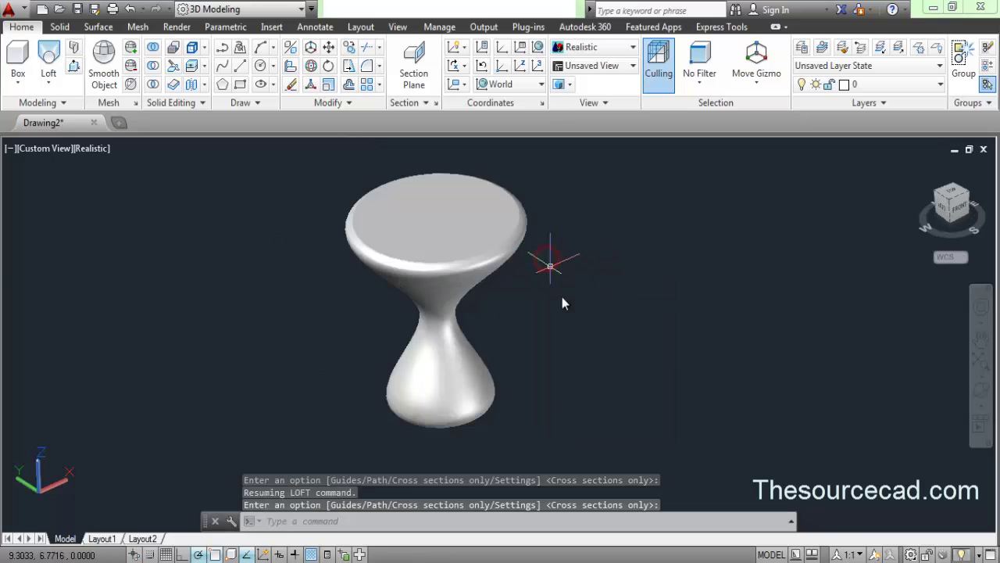
# Step: Inspect the lofted solid with a slight free orbit and erase it from the drawing
pyautogui.click(982, 391)
pyautogui.moveTo(482, 342); pyautogui.dragTo(438, 339)
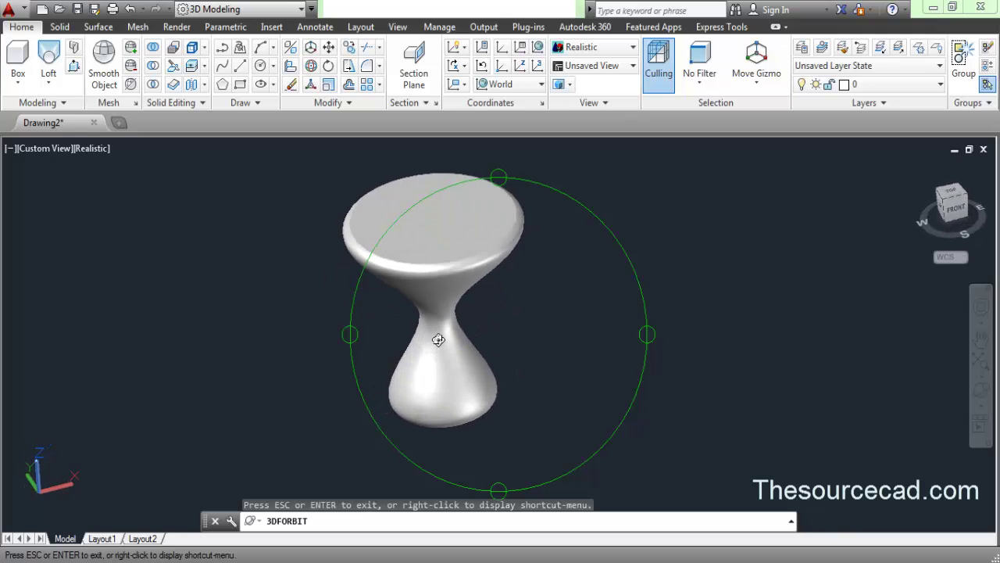
pyautogui.rightClick(547, 233)
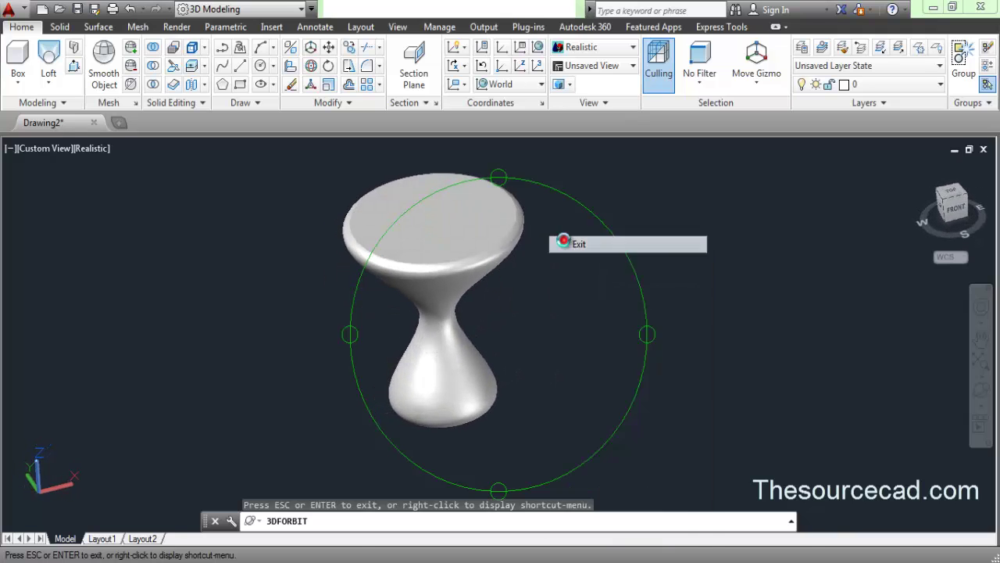
pyautogui.click(565, 241)
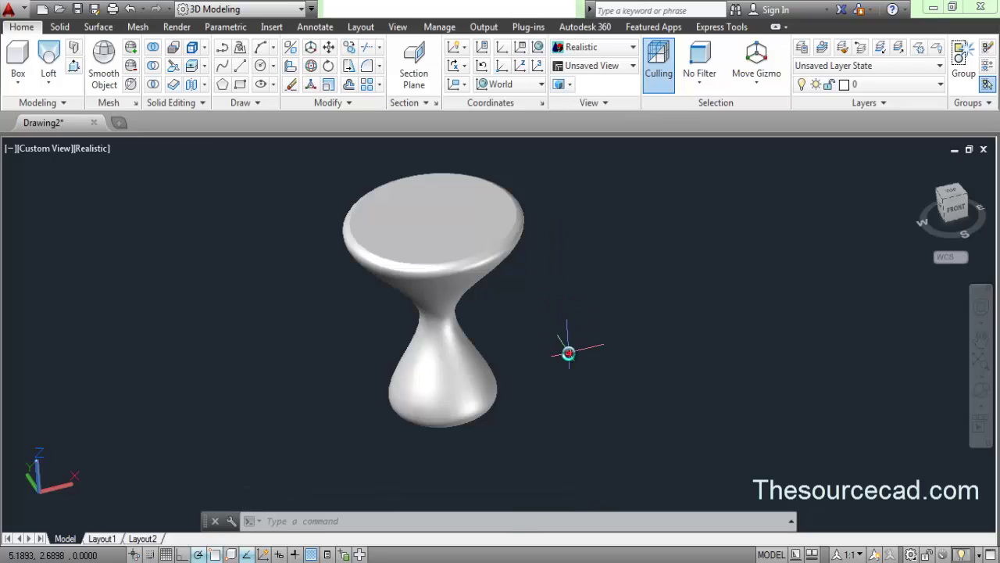
pyautogui.click(569, 352)
pyautogui.click(291, 245)
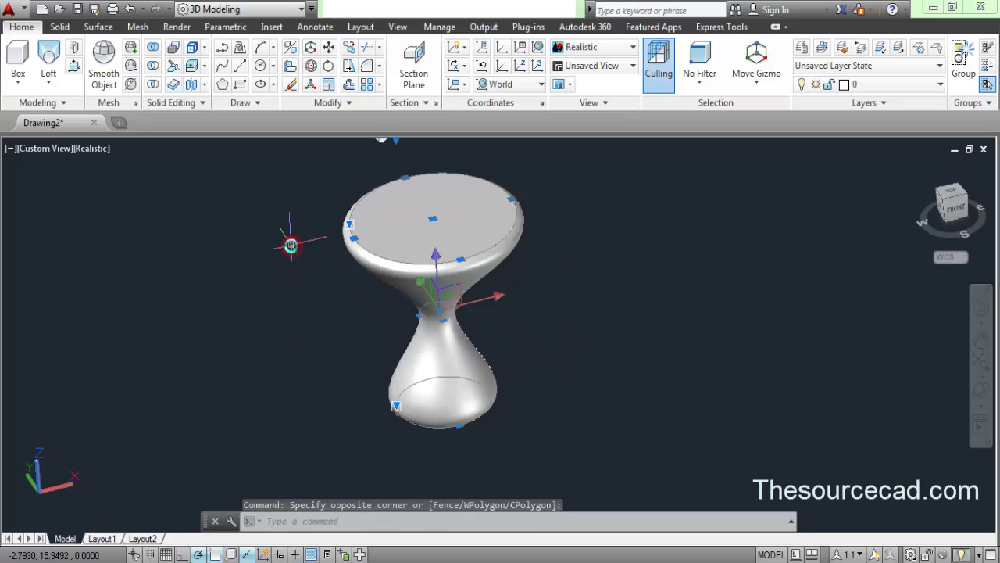
pyautogui.rightClick(292, 250)
pyautogui.click(318, 277)
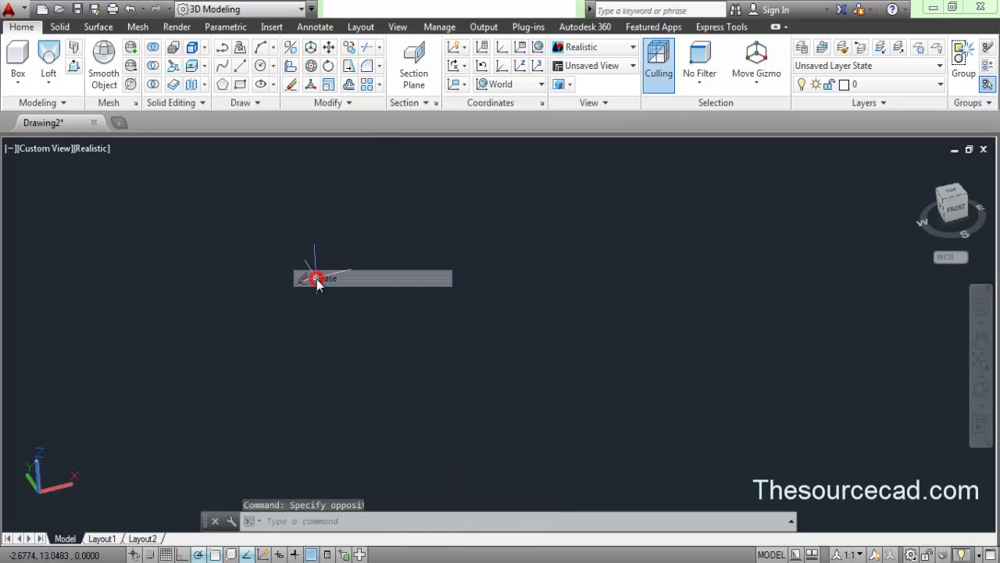
# Step: Draw a rectangle in the Top view and an upright one above it in the Left view, with the UCS aligned to that view
pyautogui.click(956, 193)
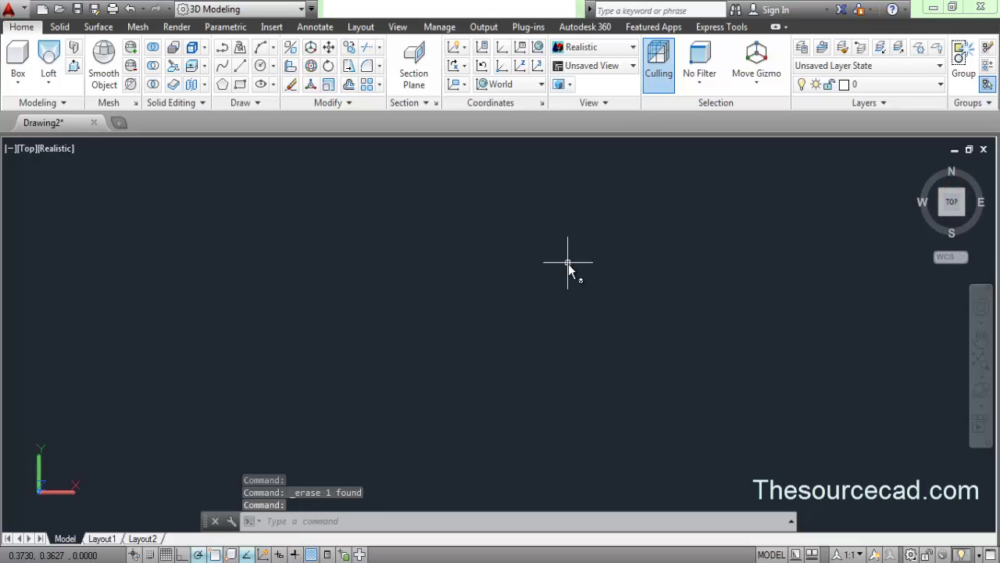
pyautogui.click(240, 86)
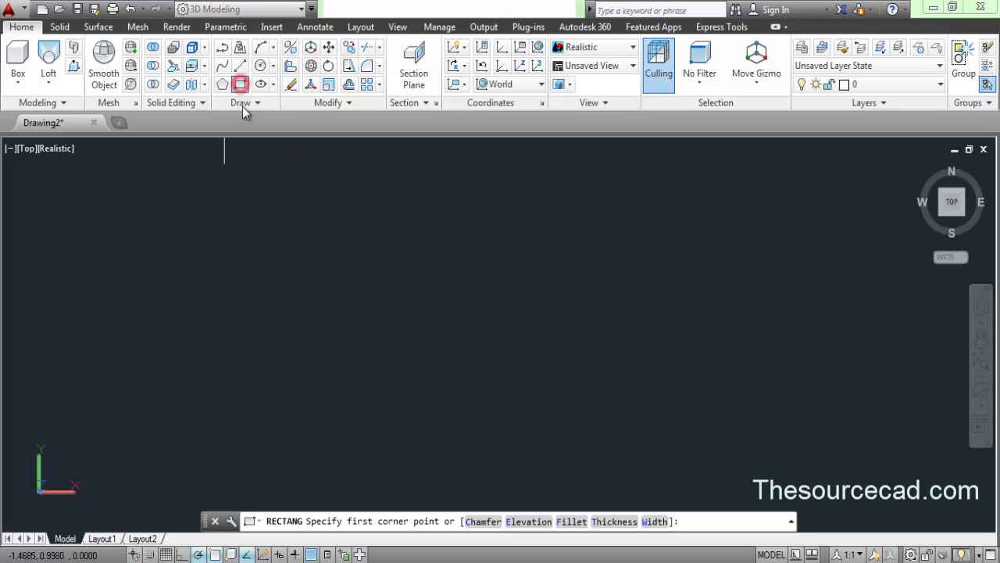
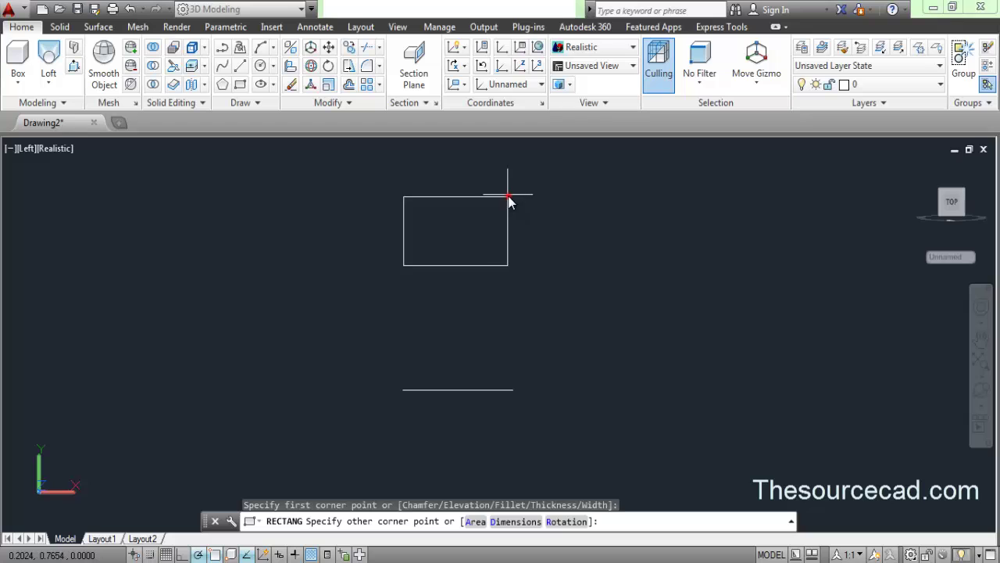
pyautogui.click(508, 196)
# Step: Show the two rectangles from straight above, with the flat one seen in full, and use parallel projection
pyautogui.click(919, 166)
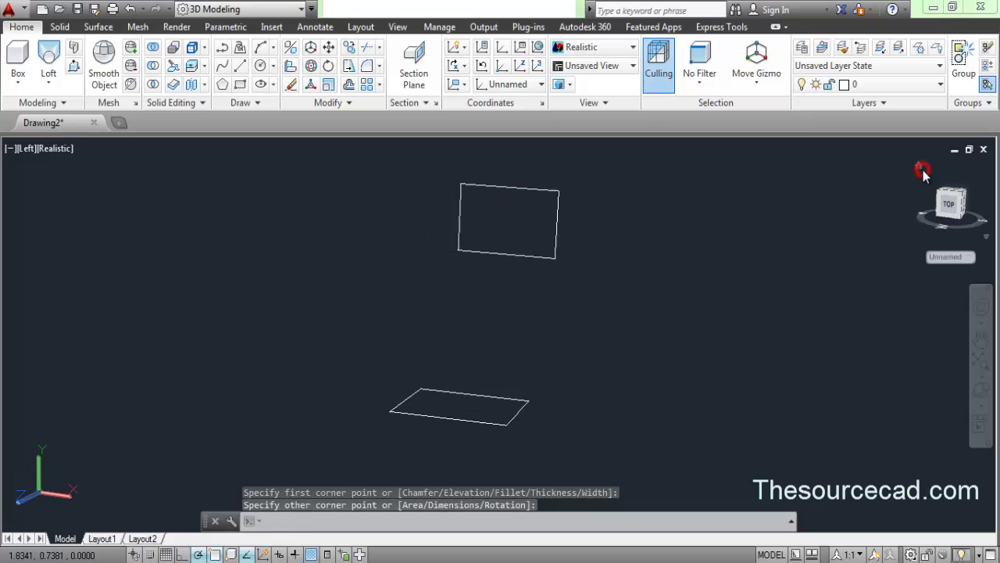
pyautogui.scroll(-2, 688, 336)
pyautogui.moveTo(632, 357); pyautogui.dragTo(527, 301, button='middle')
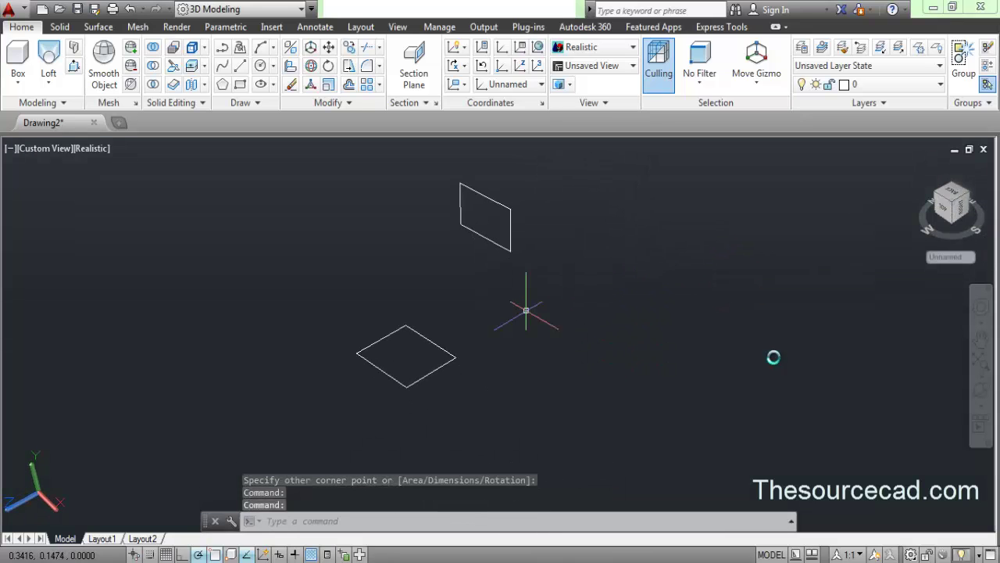
pyautogui.click(954, 198)
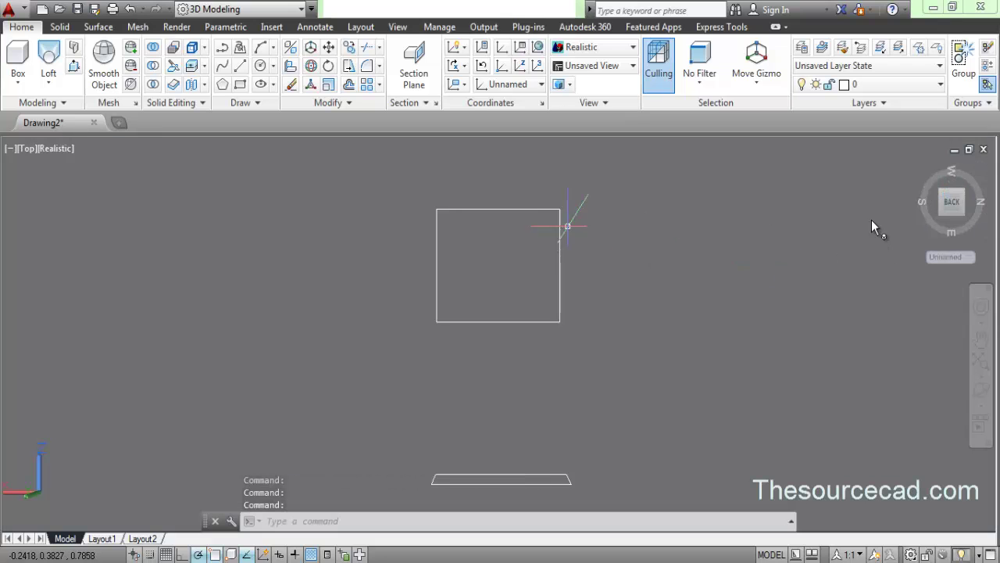
pyautogui.rightClick(950, 205)
pyautogui.click(884, 227)
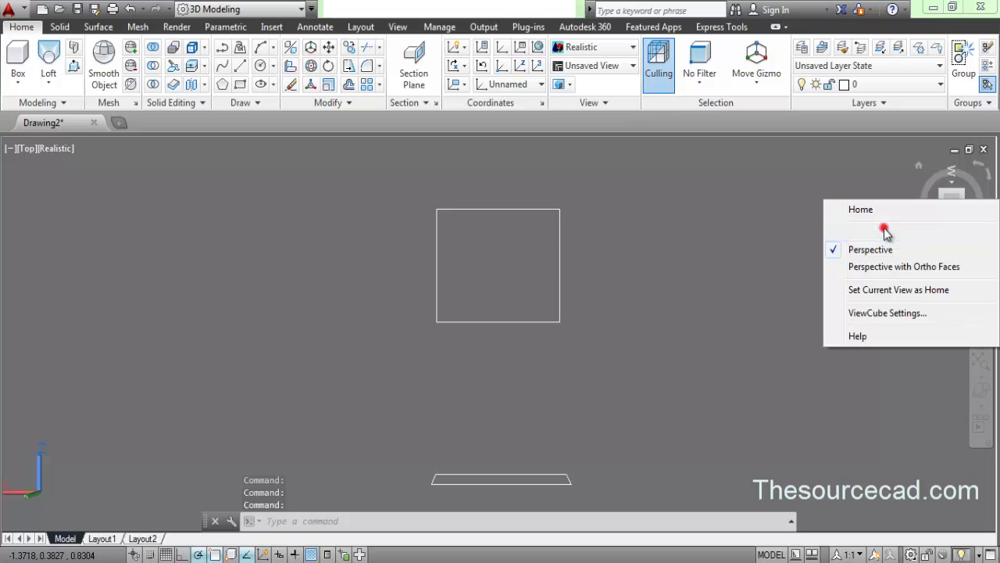
pyautogui.moveTo(533, 425)
pyautogui.mouseDown(button='middle')
pyautogui.moveTo(524, 330)
pyautogui.moveTo(501, 321)
pyautogui.mouseUp(button='middle')
pyautogui.scroll(-4, 523, 330)
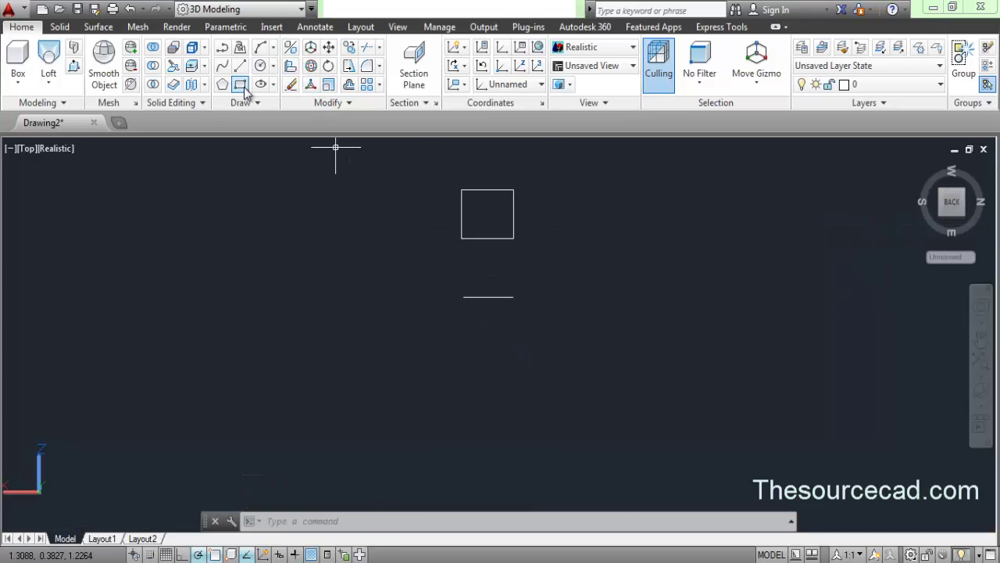
# Step: Align the UCS to the current view and draw a third rectangle on the far side of the upright rectangle's edge
pyautogui.click(472, 382)
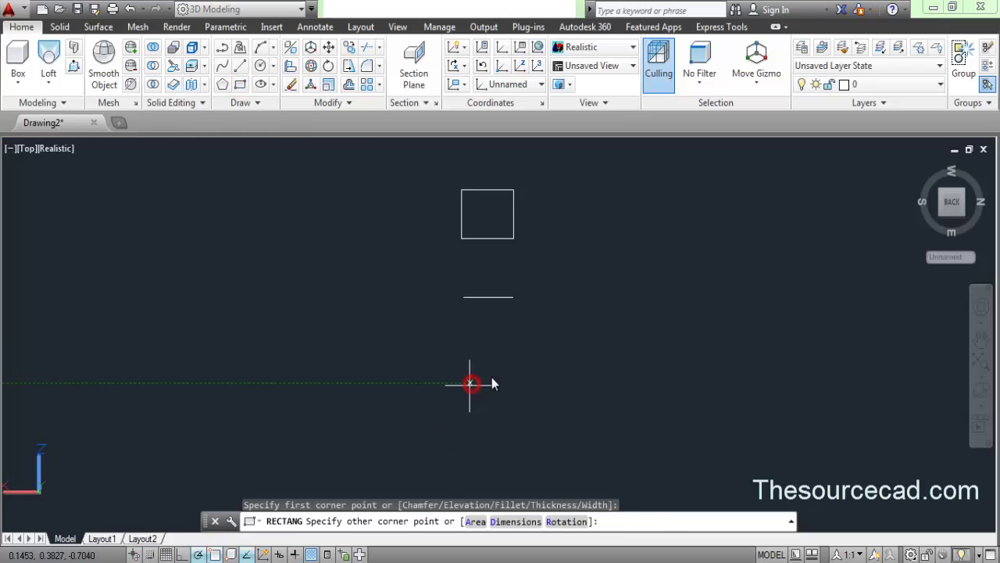
pyautogui.click(458, 86)
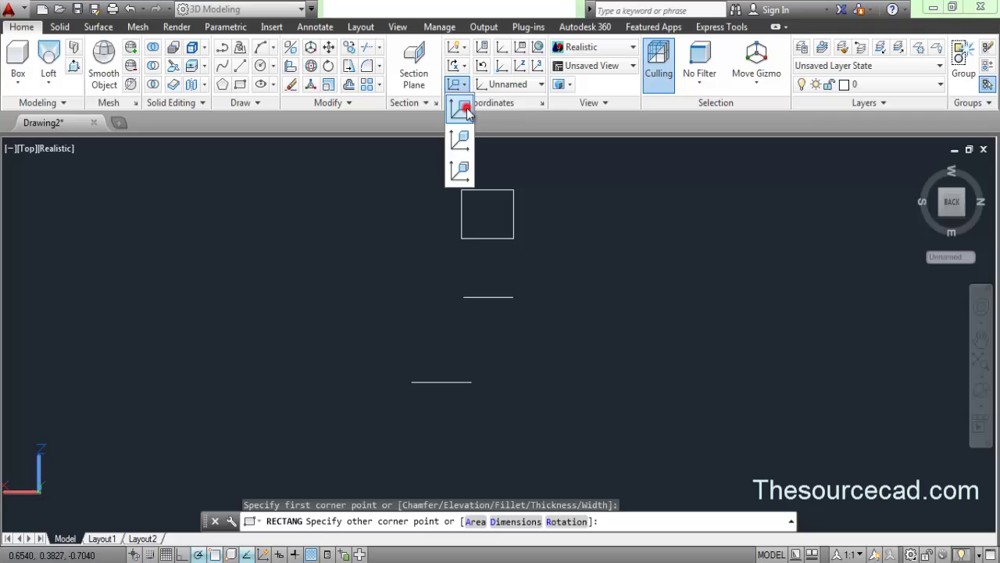
pyautogui.click(463, 110)
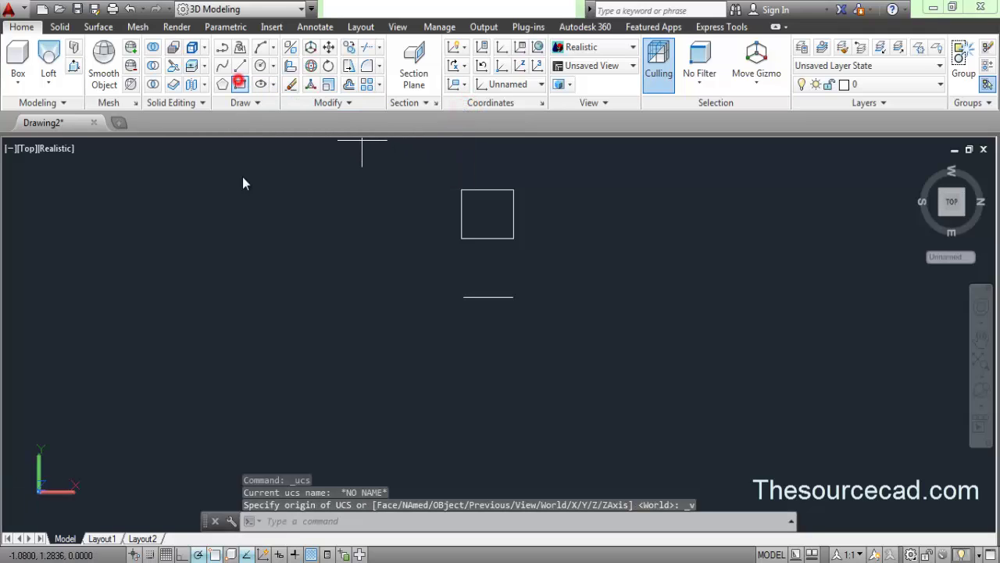
pyautogui.click(468, 394)
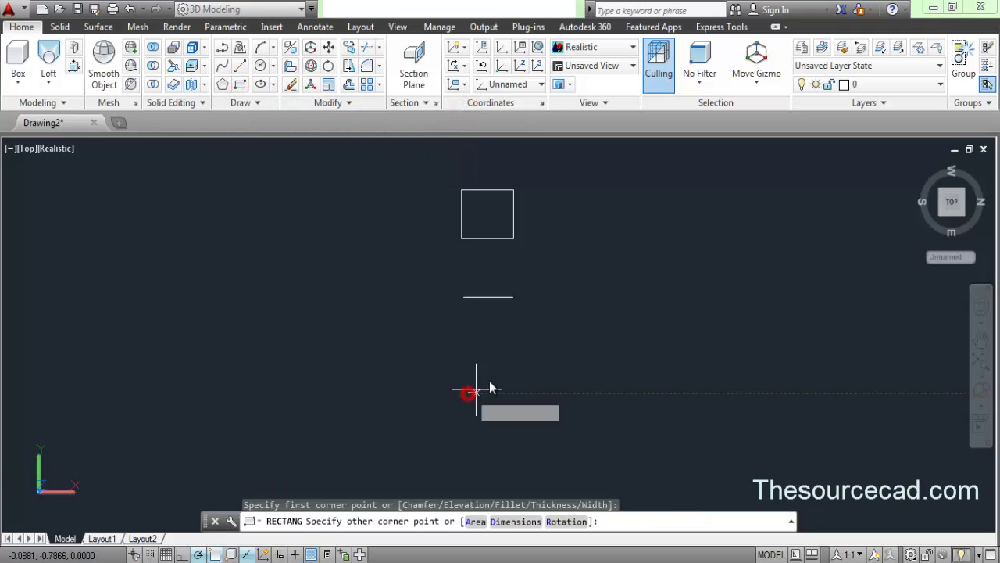
pyautogui.click(524, 353)
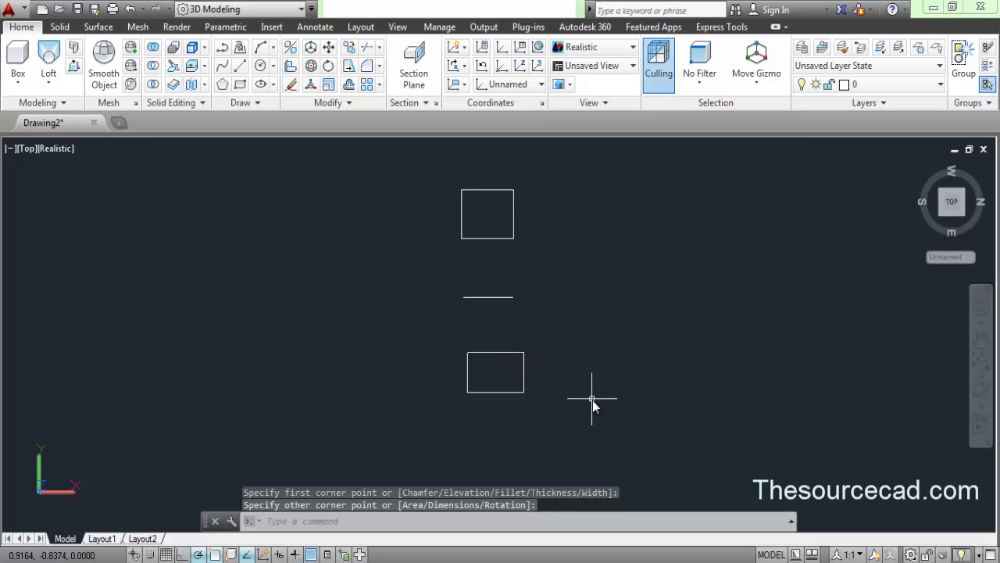
# Step: Return to the home view in parallel projection and orbit towards the left side until the three rectangles stand apart
pyautogui.click(920, 167)
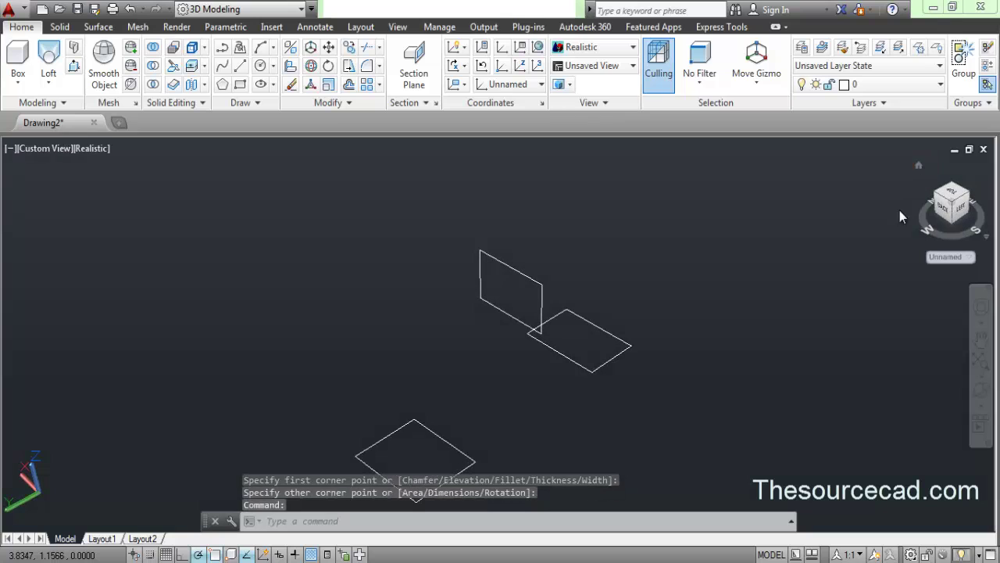
pyautogui.rightClick(957, 208)
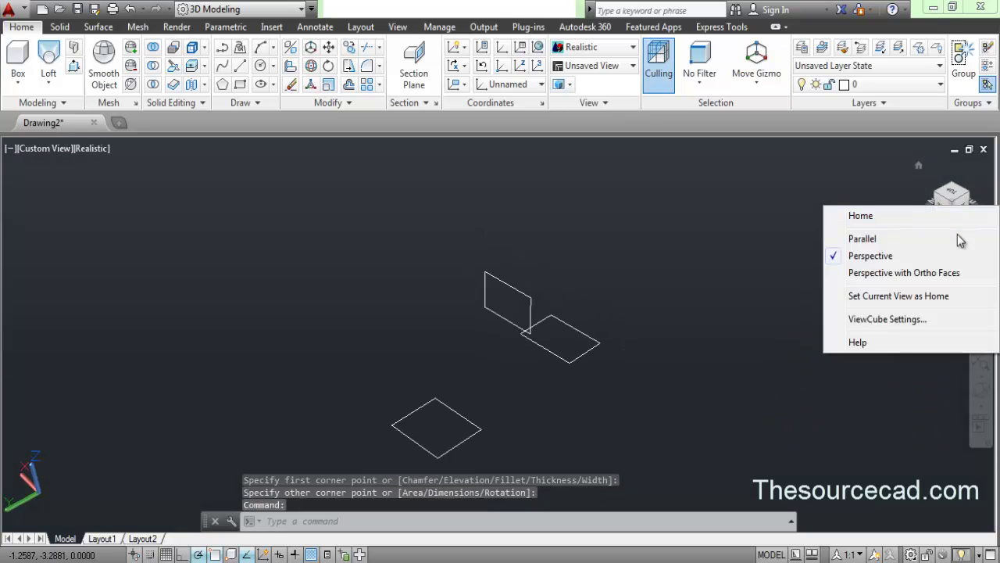
pyautogui.click(942, 236)
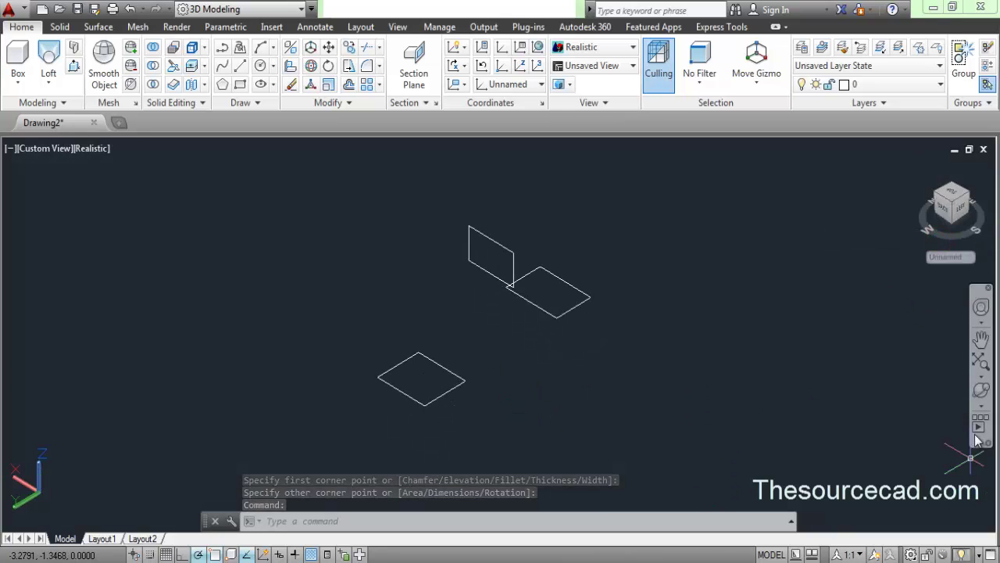
pyautogui.click(979, 390)
pyautogui.moveTo(617, 385); pyautogui.dragTo(475, 361)
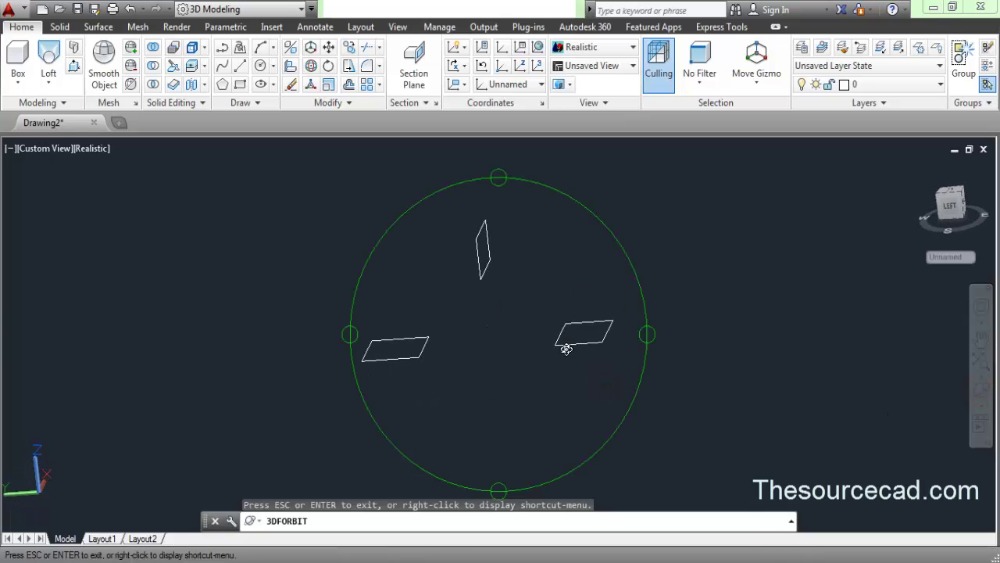
pyautogui.rightClick(591, 263)
pyautogui.click(600, 271)
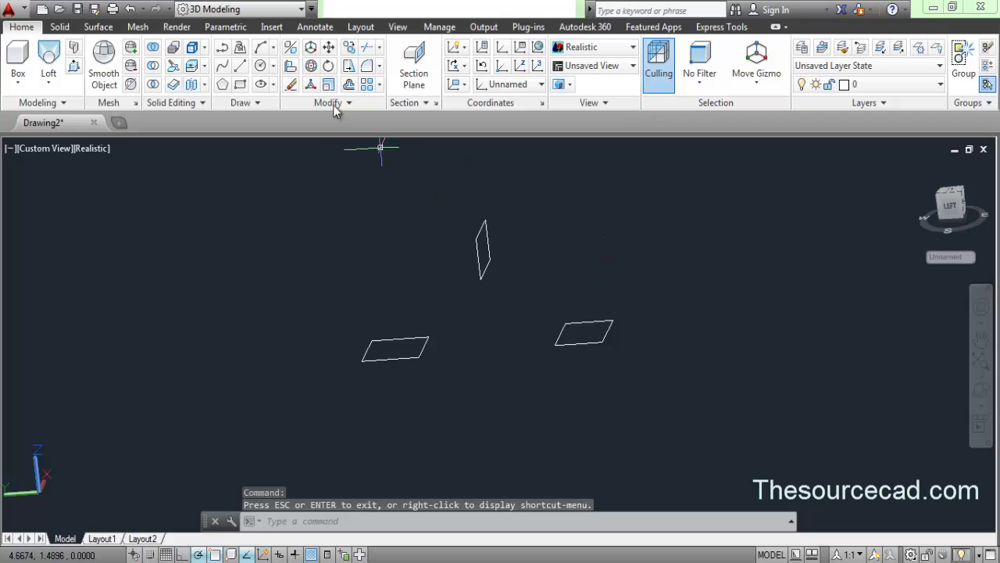
# Step: Move the flat rectangle on the far side of the upright one horizontally farther away along the Y axis
pyautogui.click(599, 354)
pyautogui.click(562, 286)
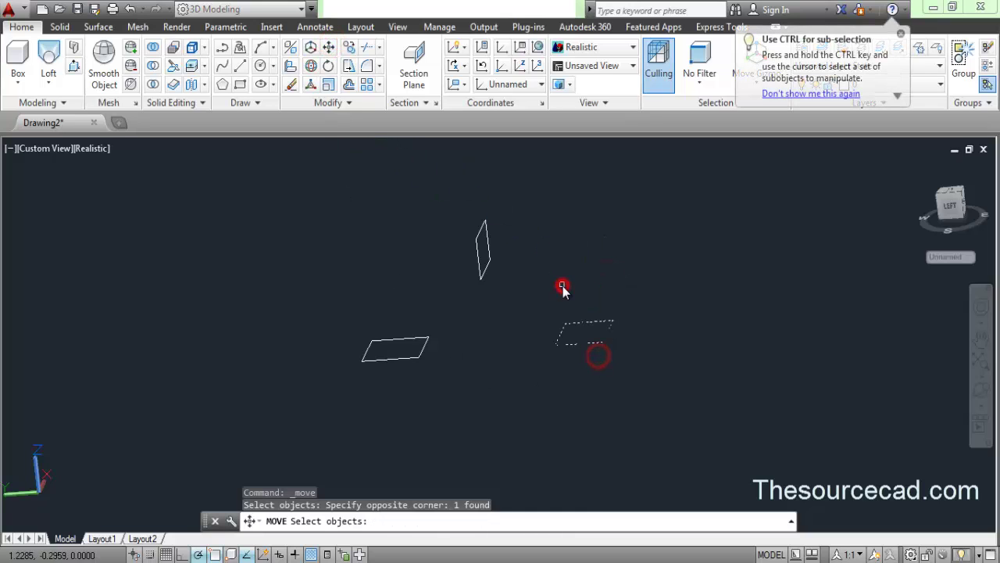
pyautogui.press('Return')
pyautogui.click(603, 347)
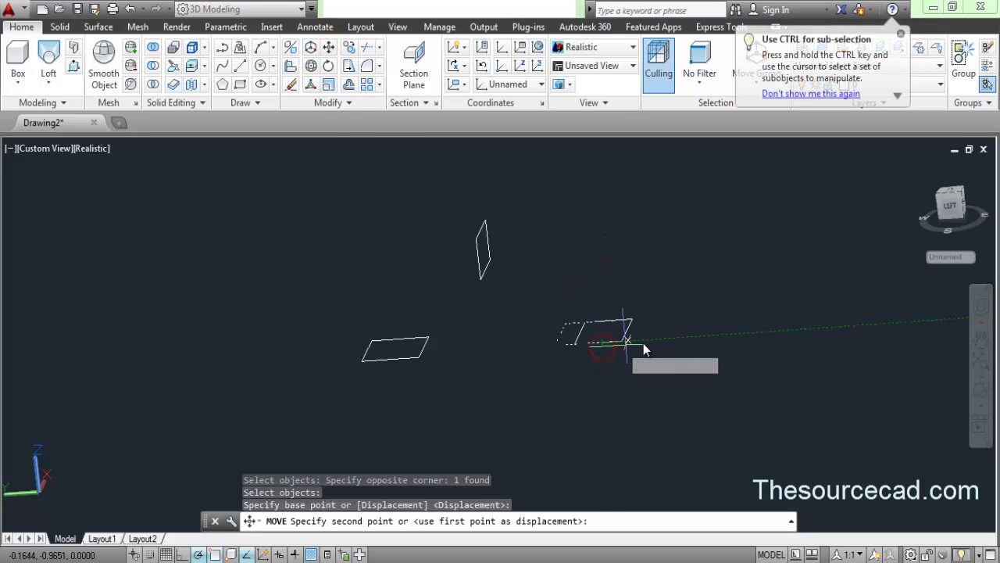
pyautogui.click(692, 340)
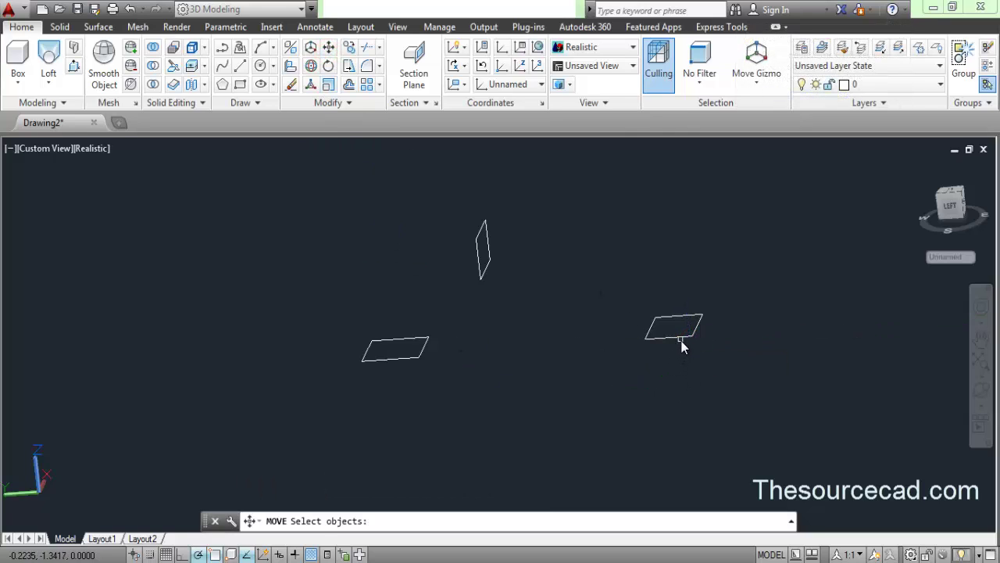
# Step: Move that same flat rectangle down along the negative Z direction by about 0.4 units
pyautogui.click(659, 305)
pyautogui.press('Return')
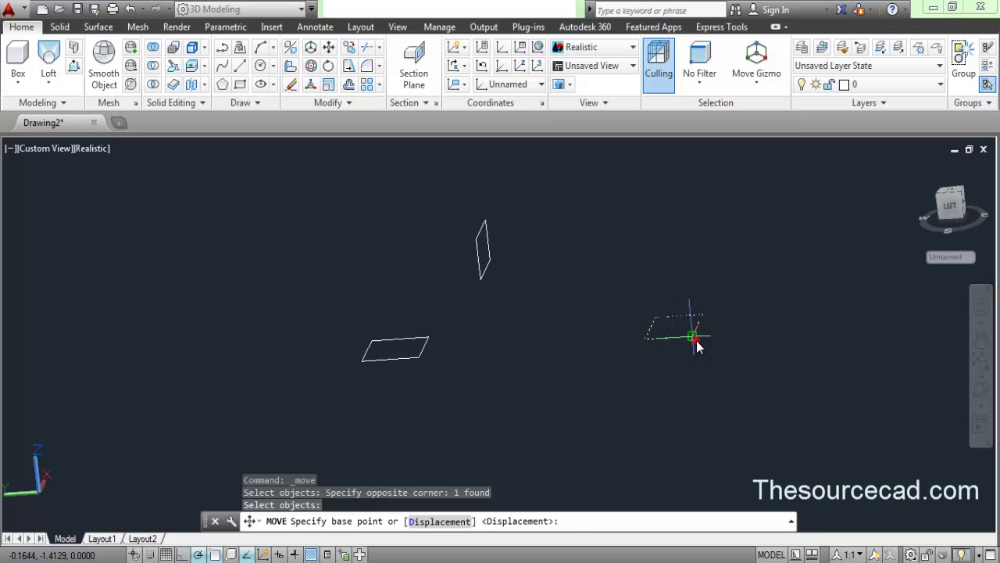
pyautogui.click(696, 342)
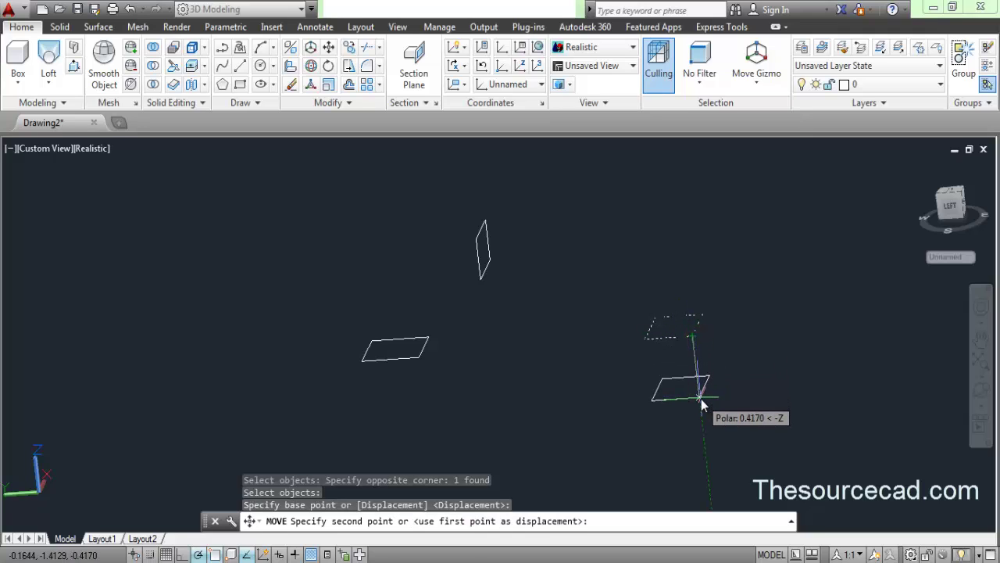
pyautogui.click(699, 391)
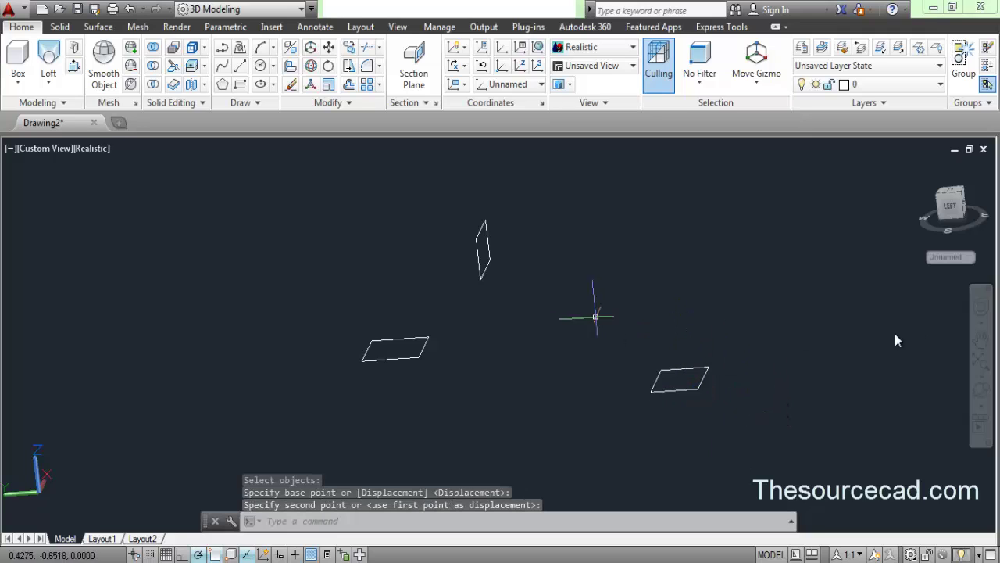
pyautogui.click(983, 397)
pyautogui.moveTo(511, 325); pyautogui.dragTo(384, 325)
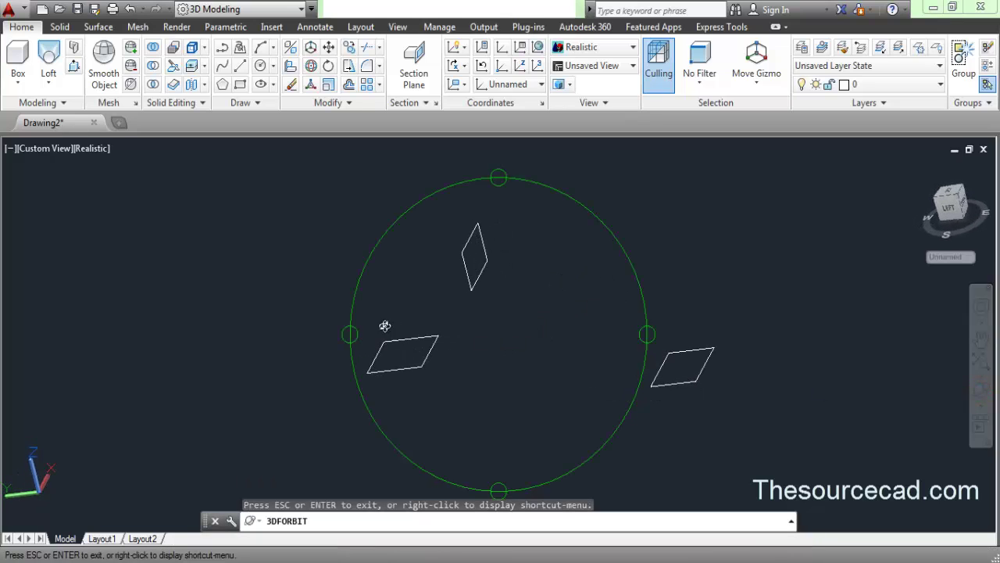
pyautogui.rightClick(647, 207)
pyautogui.click(666, 213)
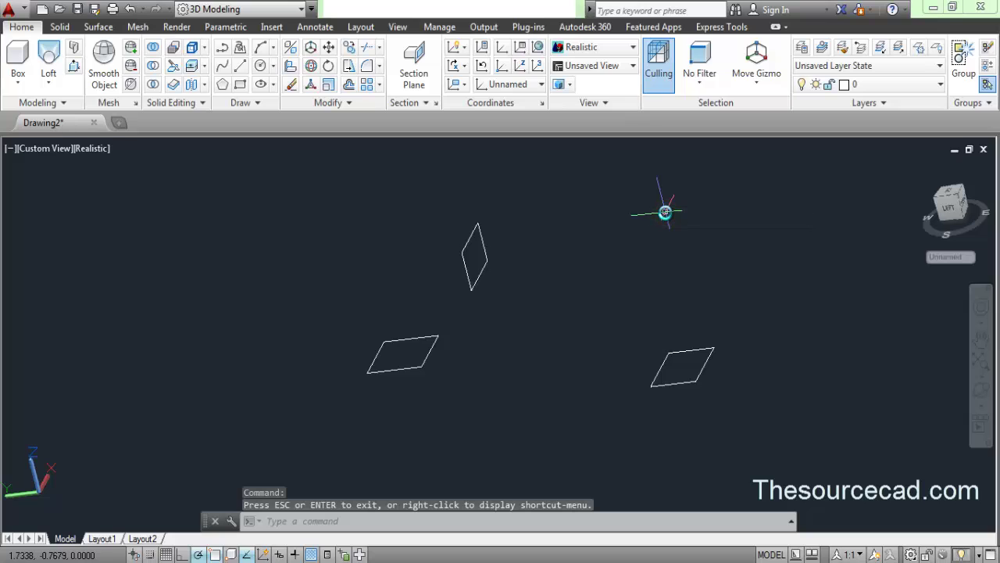
# Step: Draw a fit spline through the midpoints of the three rectangles' edges on their +X side, passing over the upright one in the middle
pyautogui.click(953, 198)
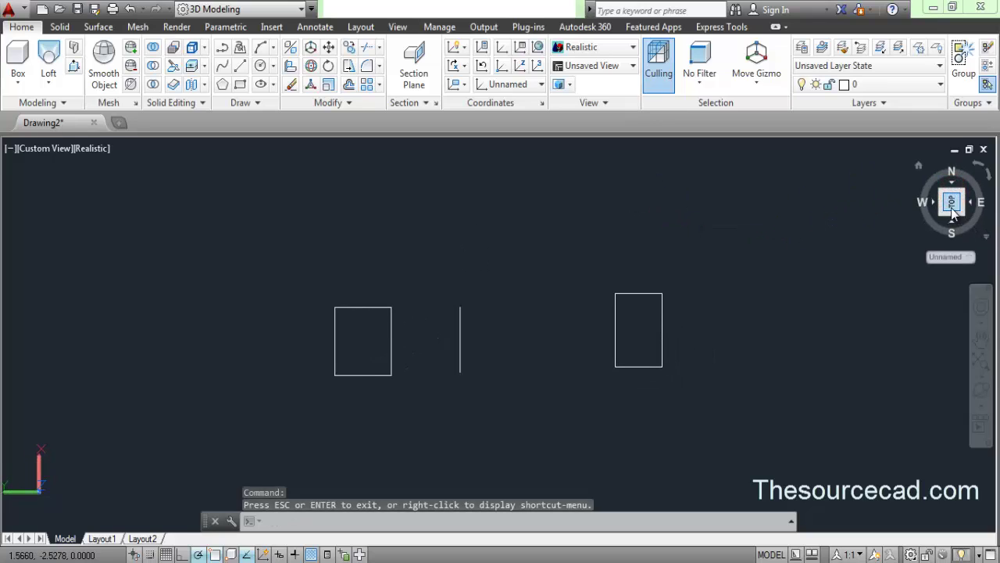
pyautogui.click(222, 67)
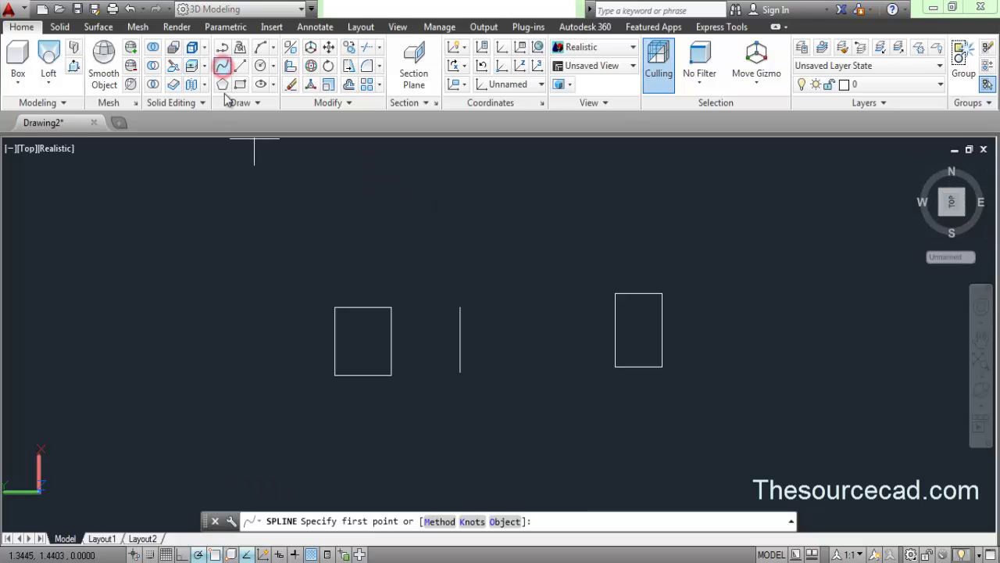
pyautogui.click(362, 307)
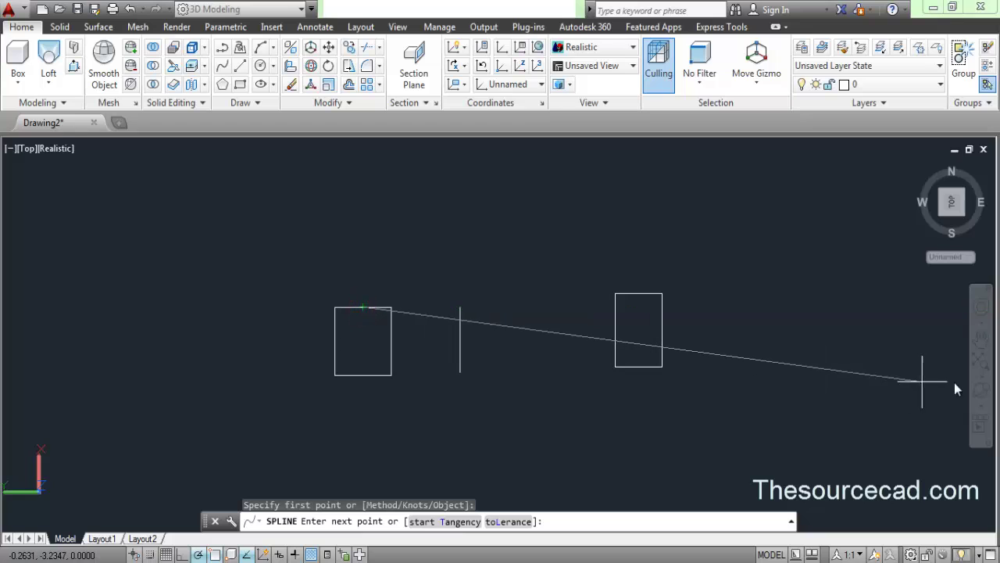
pyautogui.click(980, 393)
pyautogui.moveTo(583, 353); pyautogui.dragTo(602, 342)
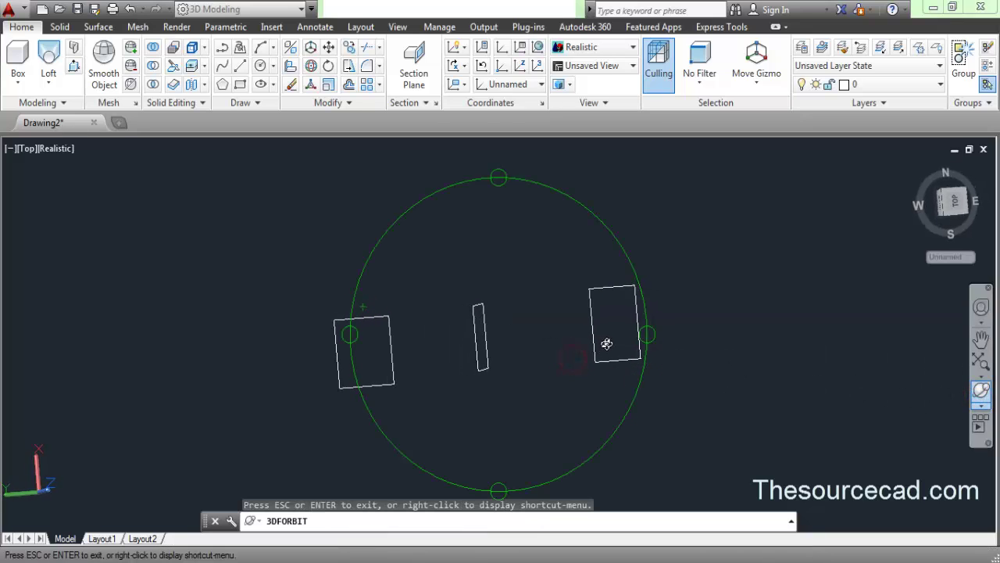
pyautogui.rightClick(612, 217)
pyautogui.click(633, 229)
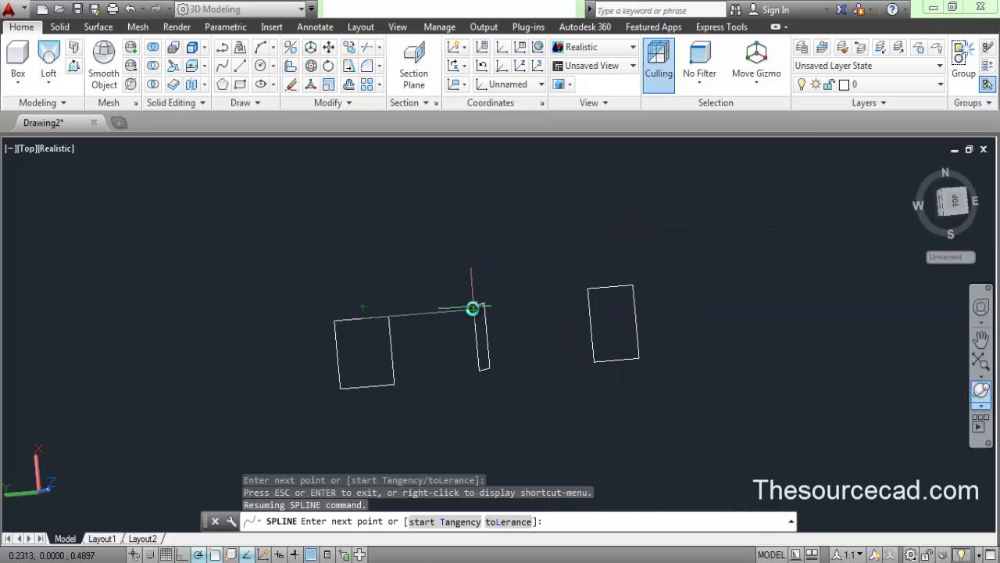
pyautogui.scroll(4, 477, 308)
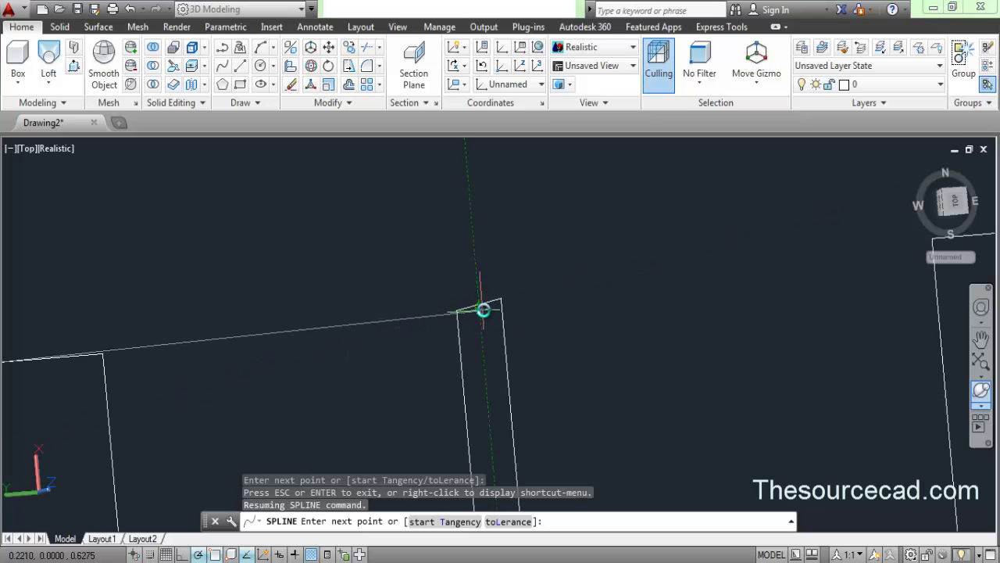
pyautogui.click(477, 307)
pyautogui.scroll(-4, 576, 284)
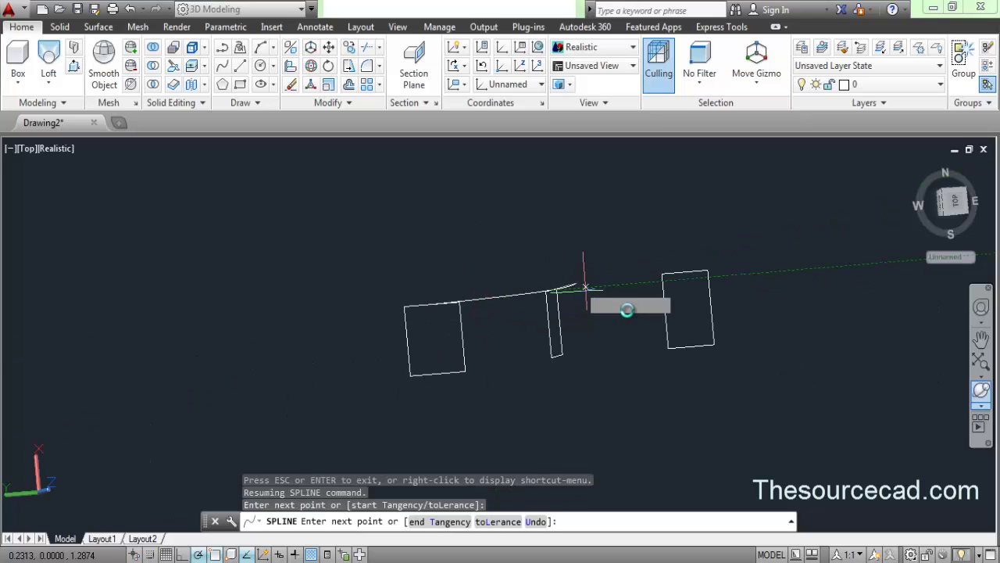
pyautogui.click(686, 272)
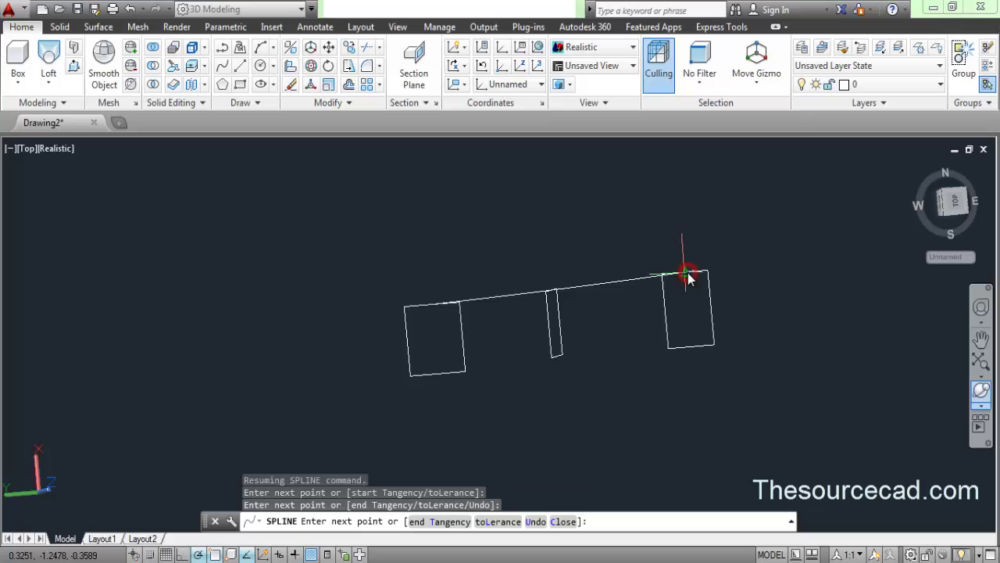
pyautogui.rightClick(687, 274)
pyautogui.click(723, 283)
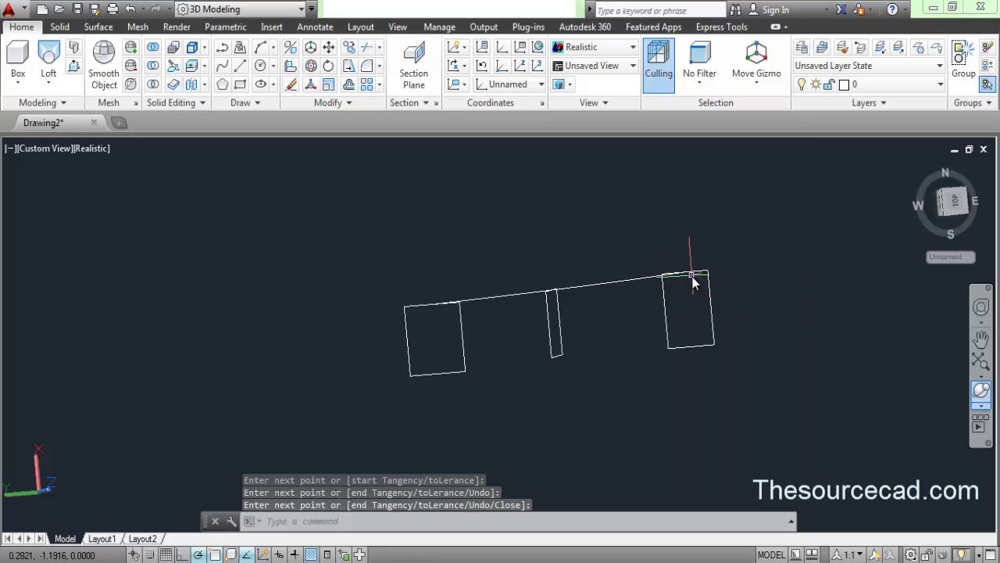
# Step: Draw a second fit spline through the midpoints of the three rectangles' opposite edges, on their -X side
pyautogui.keyDown('shift'); pyautogui.moveTo(693, 277); pyautogui.dragTo(270, 141, button='middle'); pyautogui.keyUp('shift')
pyautogui.click(223, 66)
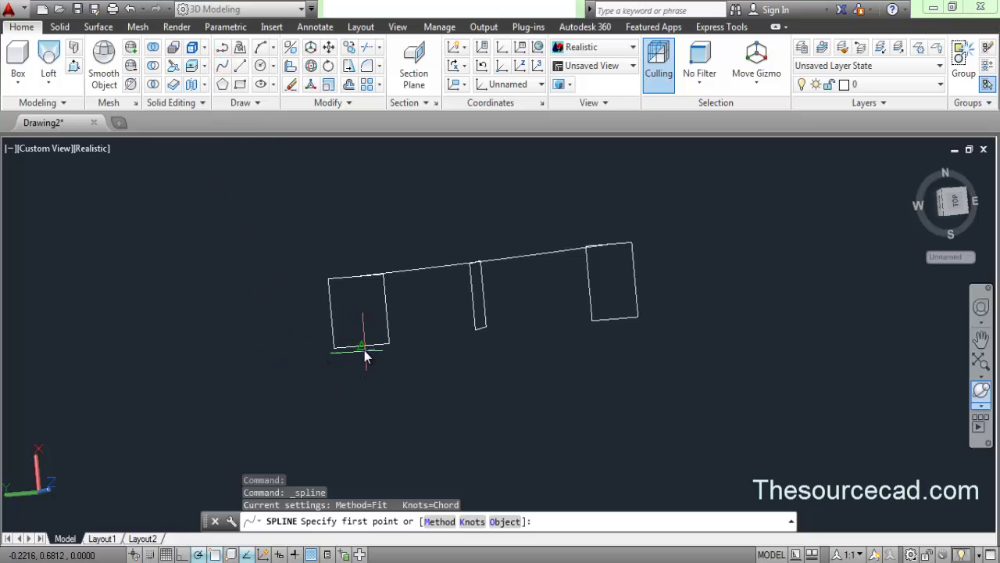
pyautogui.click(363, 349)
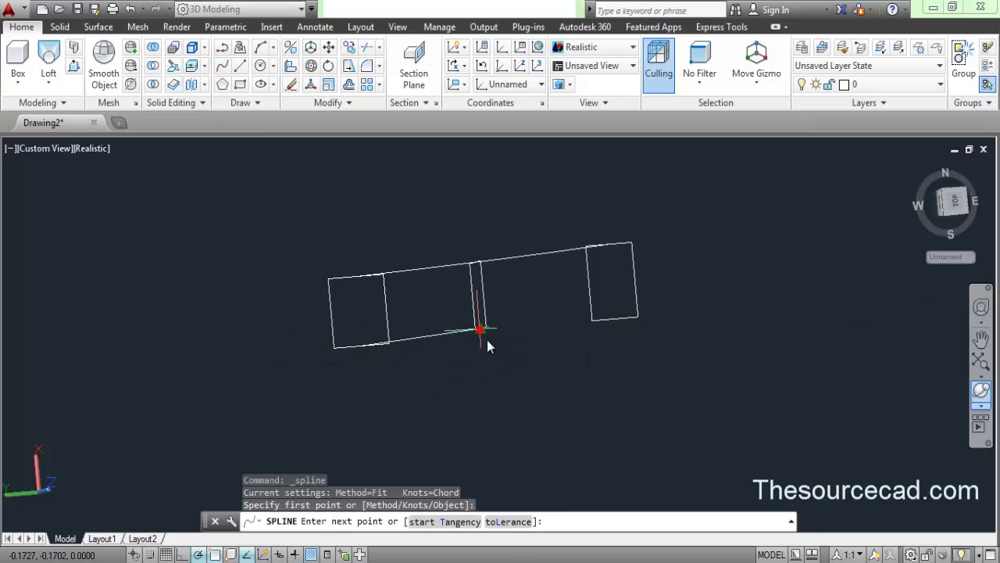
pyautogui.click(487, 341)
pyautogui.click(614, 320)
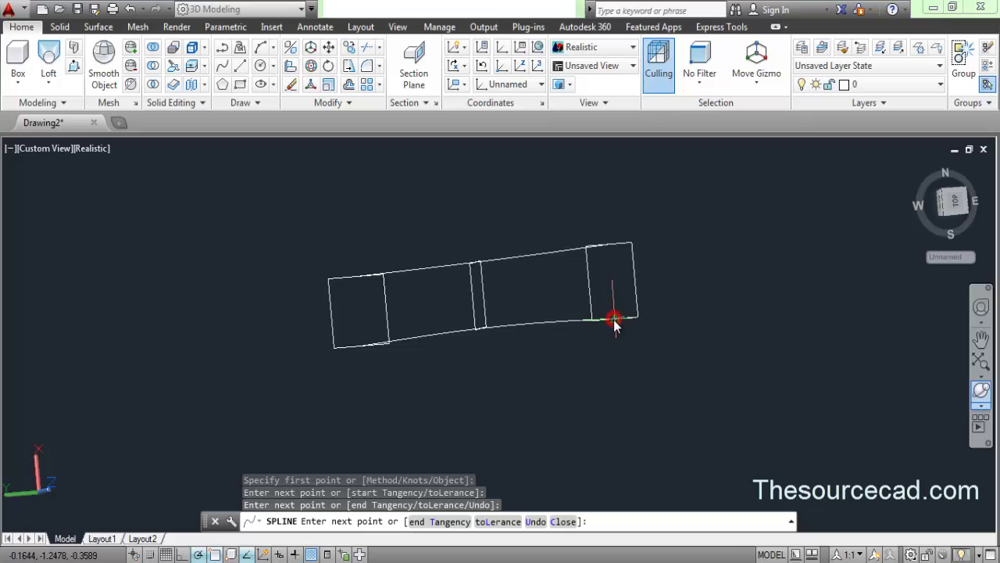
pyautogui.rightClick(614, 319)
pyautogui.click(646, 328)
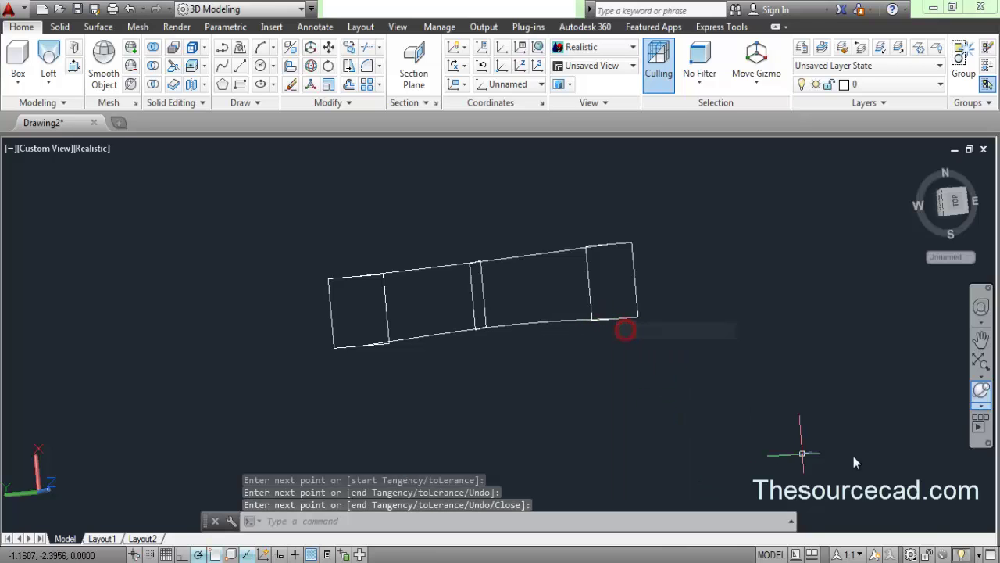
# Step: Start a loft in the home view and select the near flat, upright and far flat rectangles in order as cross sections
pyautogui.click(955, 219)
pyautogui.press('Return')
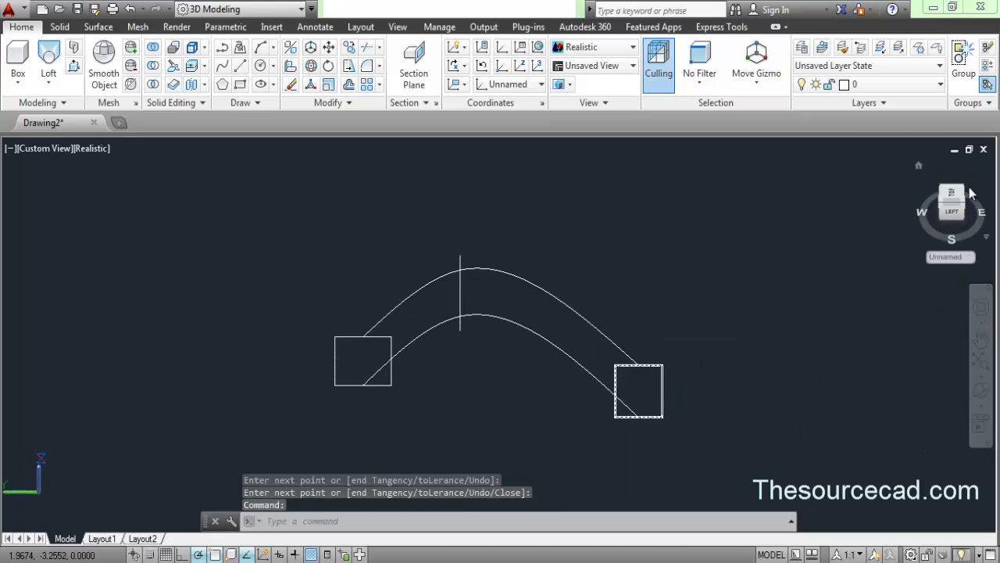
pyautogui.click(919, 166)
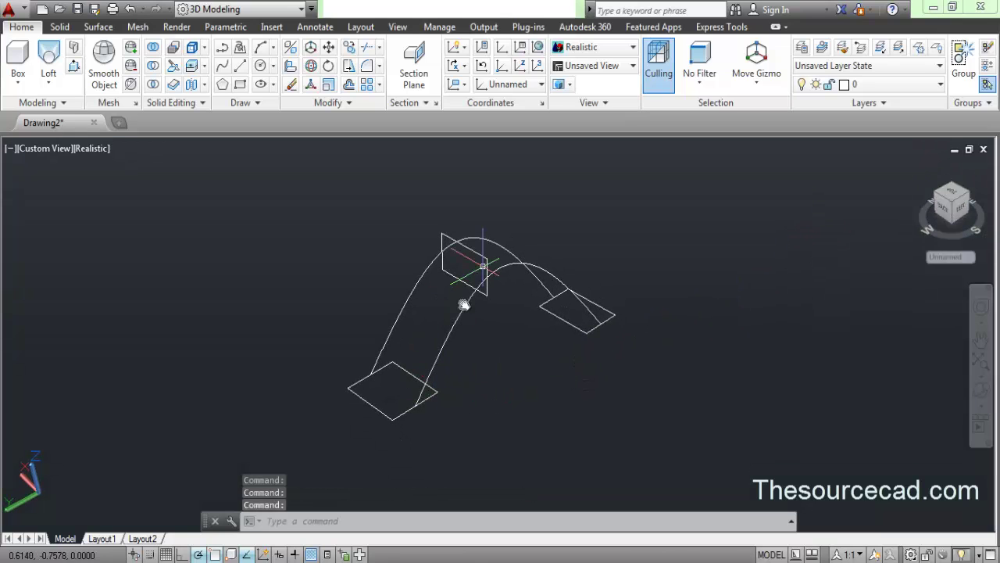
pyautogui.click(486, 344)
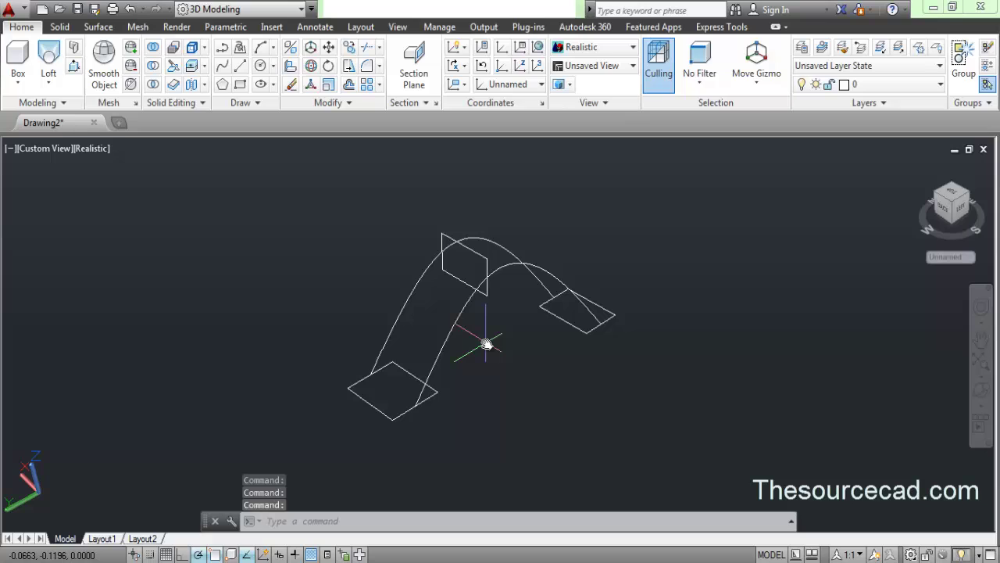
pyautogui.click(50, 56)
pyautogui.click(369, 404)
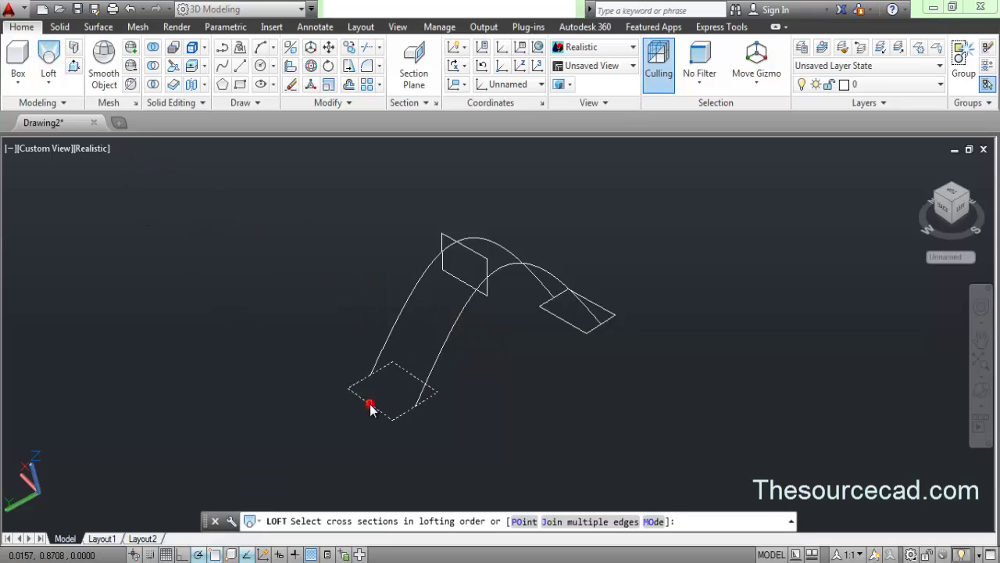
pyautogui.click(454, 277)
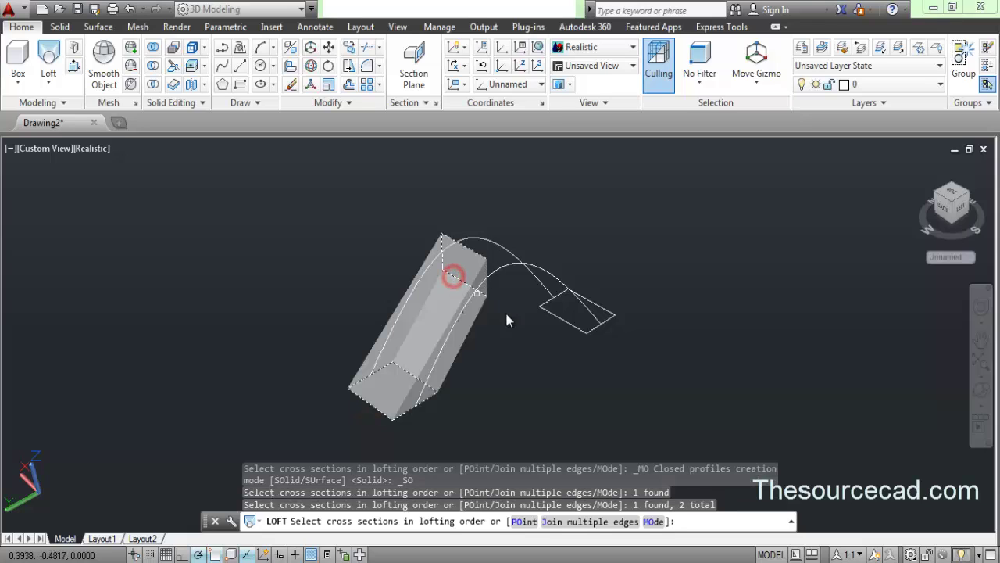
pyautogui.click(555, 315)
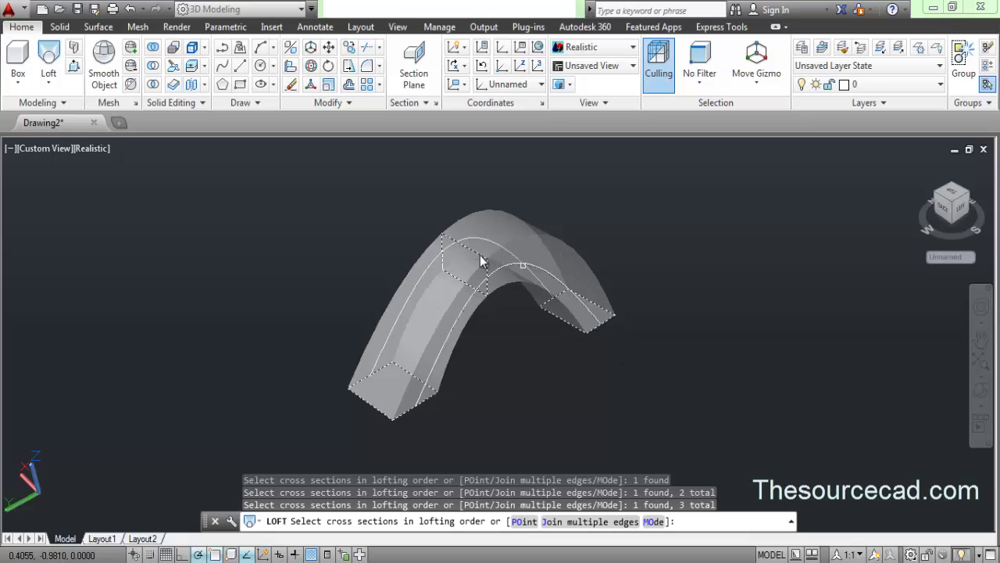
# Step: Accept the three cross sections and use the Guides option with both splines as guide profiles
pyautogui.click(980, 390)
pyautogui.moveTo(529, 365); pyautogui.dragTo(388, 355)
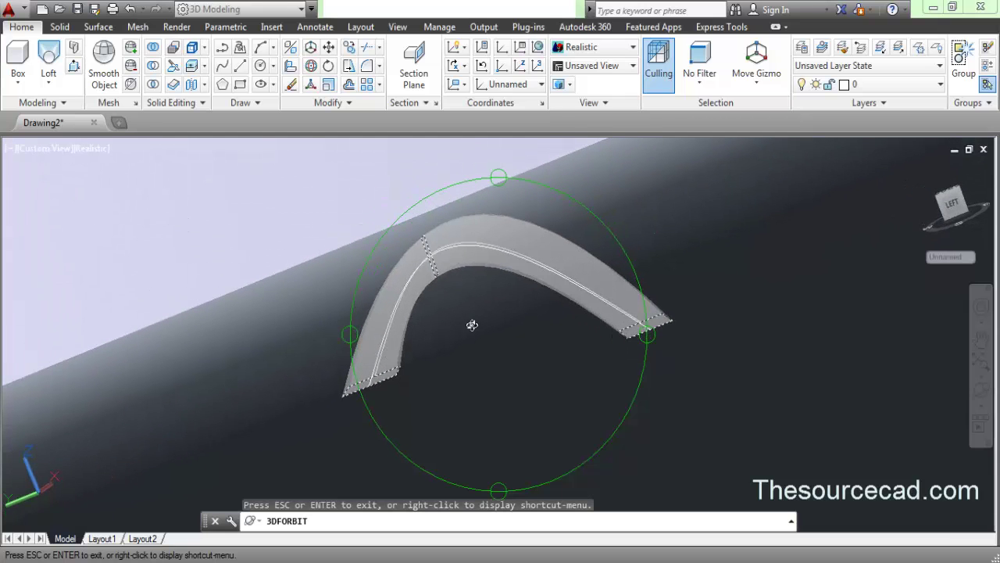
pyautogui.moveTo(445, 308); pyautogui.dragTo(501, 338)
pyautogui.rightClick(662, 197)
pyautogui.click(678, 200)
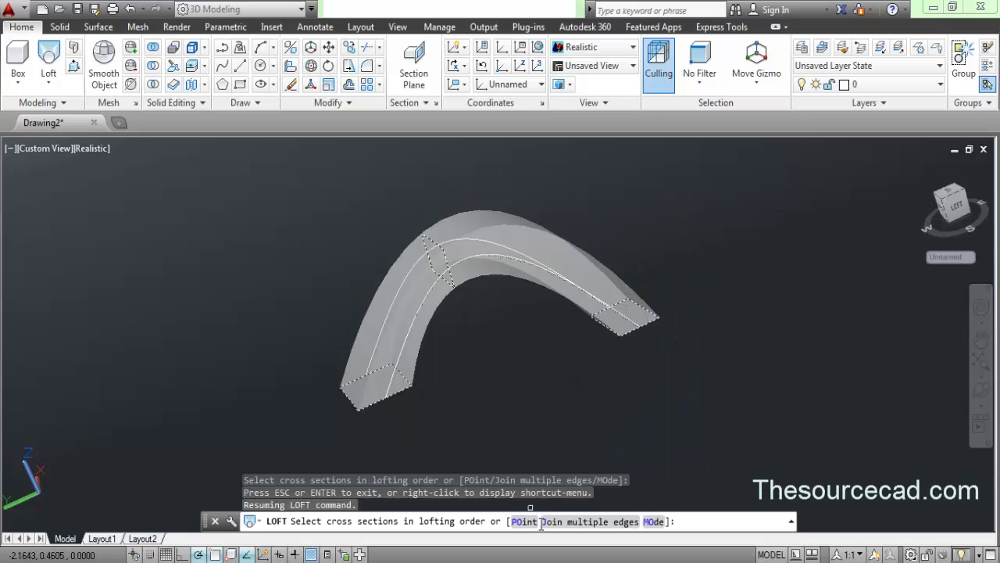
pyautogui.rightClick(560, 374)
pyautogui.click(602, 190)
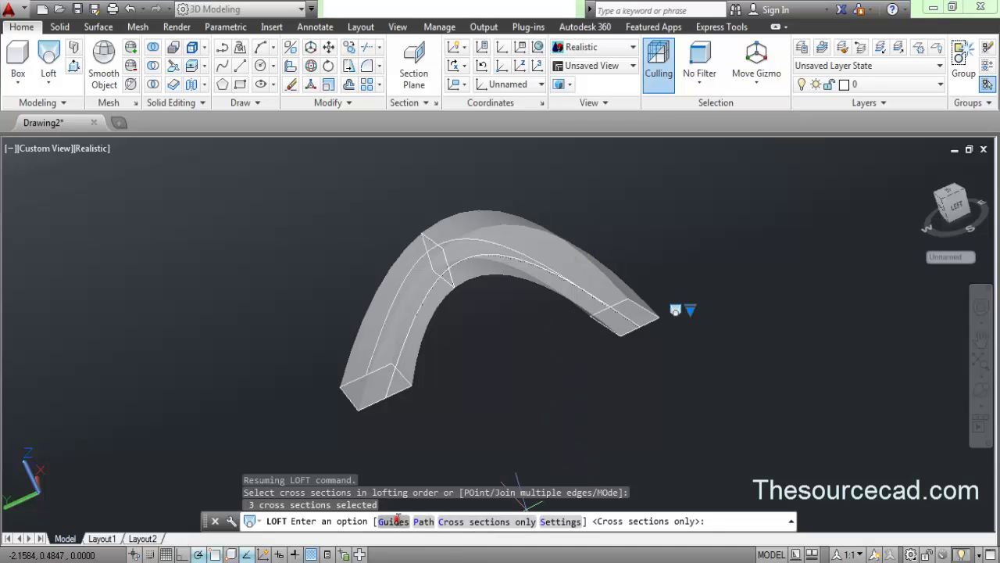
pyautogui.click(393, 522)
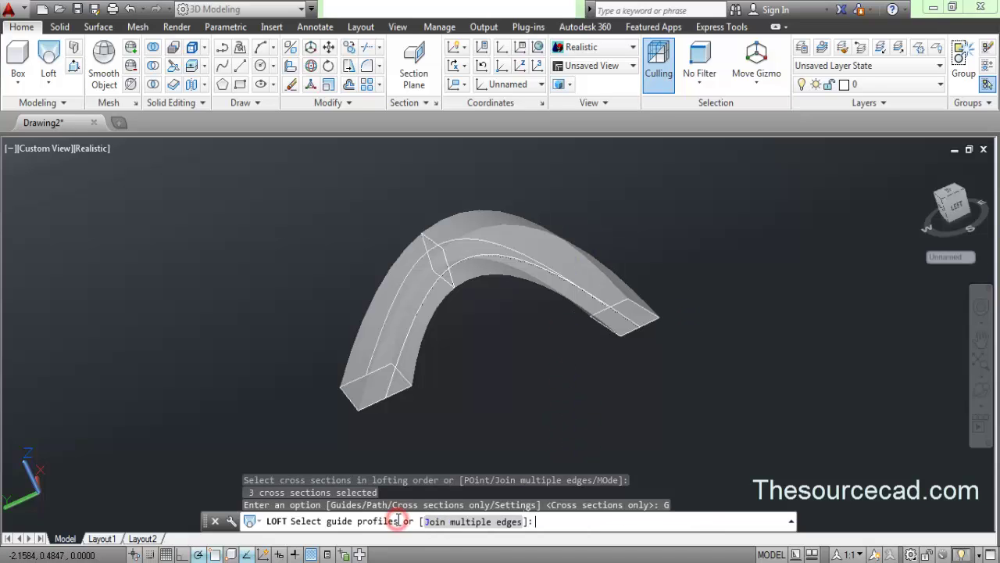
pyautogui.click(465, 260)
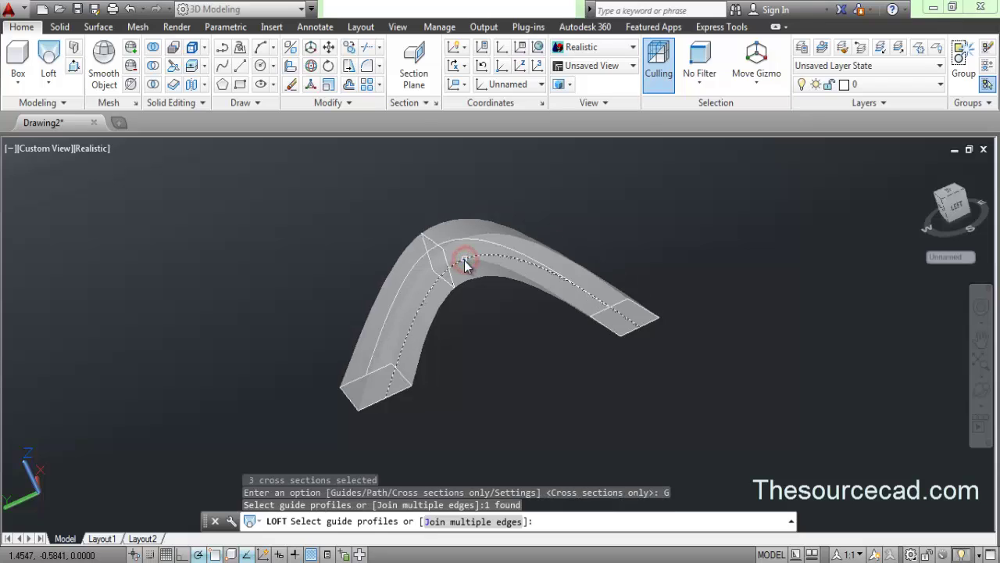
pyautogui.click(411, 273)
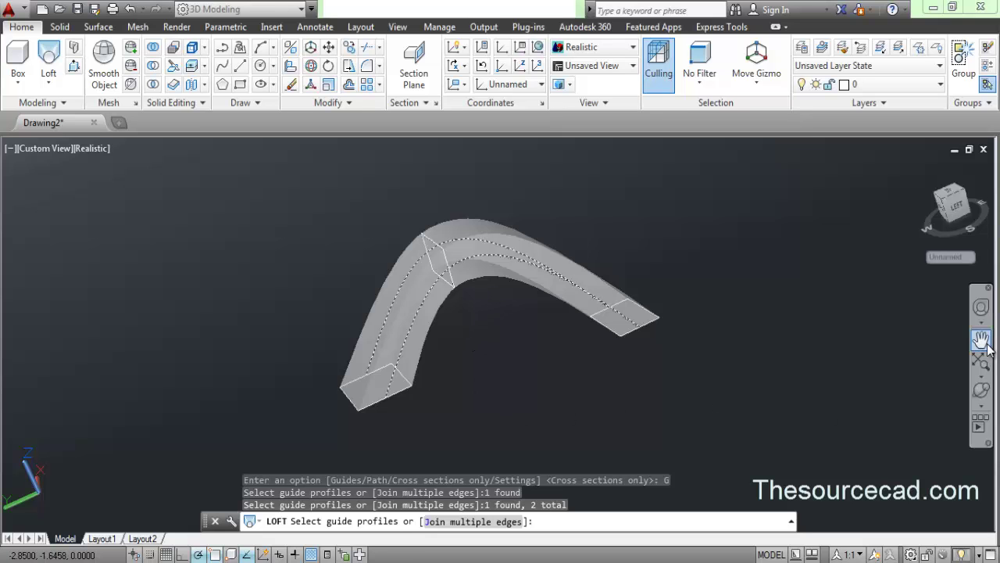
# Step: Complete the guided loft as an arched solid after inspecting its preview from a higher angle
pyautogui.click(980, 389)
pyautogui.moveTo(563, 388); pyautogui.dragTo(603, 324)
pyautogui.rightClick(630, 259)
pyautogui.click(679, 258)
pyautogui.rightClick(679, 258)
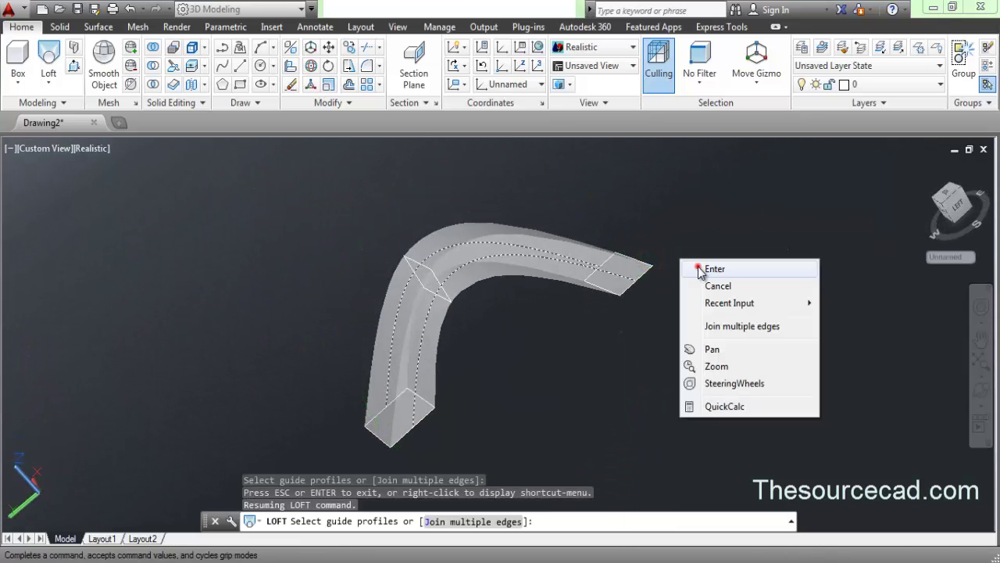
pyautogui.click(694, 267)
pyautogui.rightClick(949, 200)
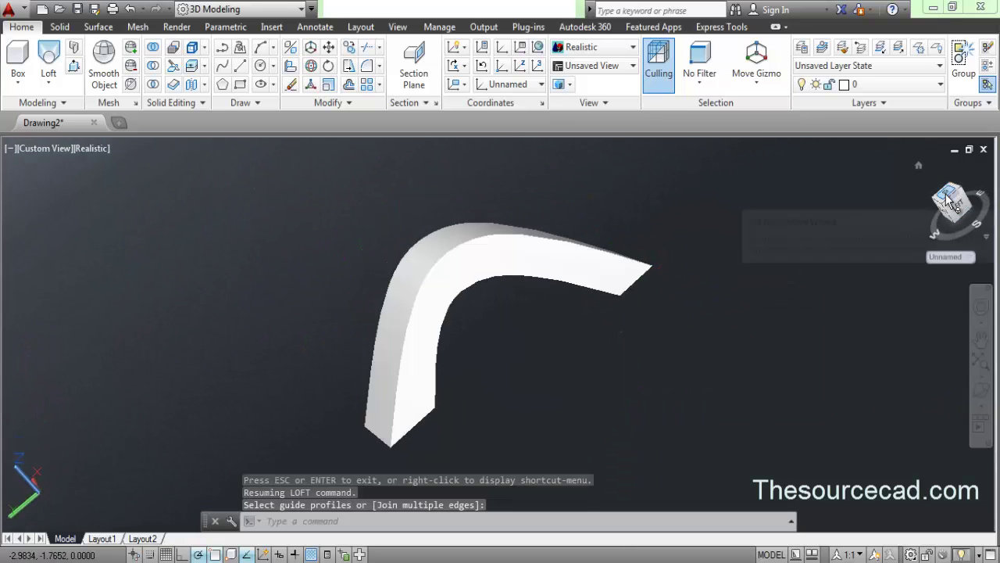
# Step: Orbit around the guided loft solid to examine its arched shape, its underside and both end faces
pyautogui.click(933, 233)
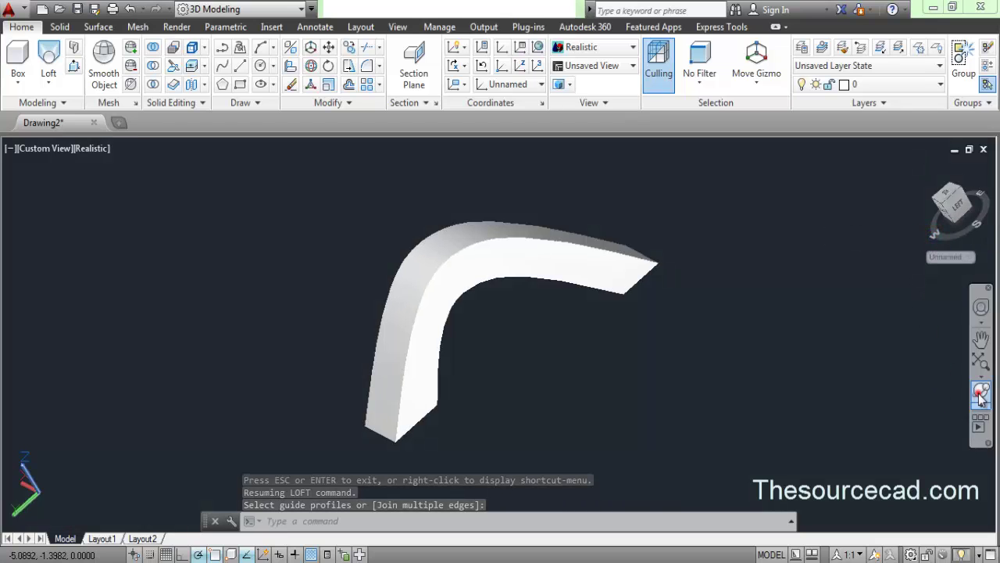
pyautogui.click(981, 390)
pyautogui.moveTo(516, 391); pyautogui.dragTo(417, 379)
pyautogui.moveTo(434, 297); pyautogui.dragTo(534, 272)
pyautogui.rightClick(649, 145)
pyautogui.click(681, 154)
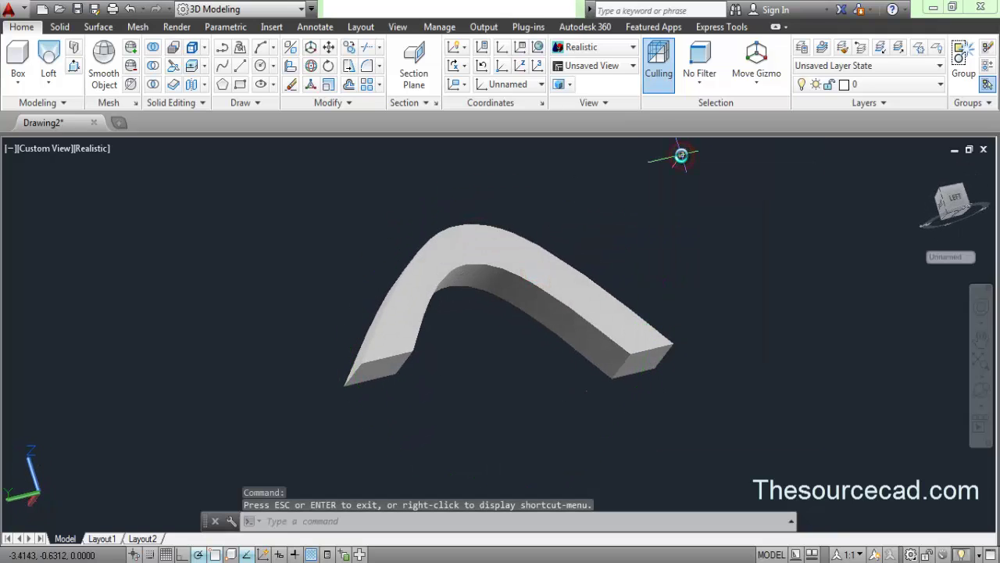
# Step: Undo the guided loft to restore the three rectangles and both guide splines
pyautogui.hotkey('ctrl', 'z')
pyautogui.hotkey('ctrl', 'z')
pyautogui.hotkey('ctrl', 'z')
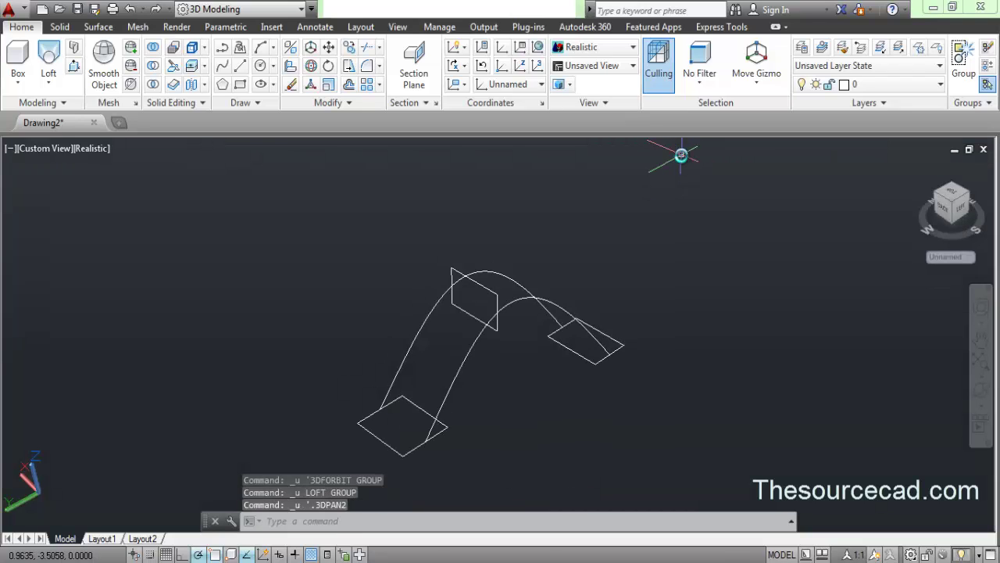
# Step: Align the working plane with the Front view and return to the SW Isometric view of the wireframe
pyautogui.click(962, 209)
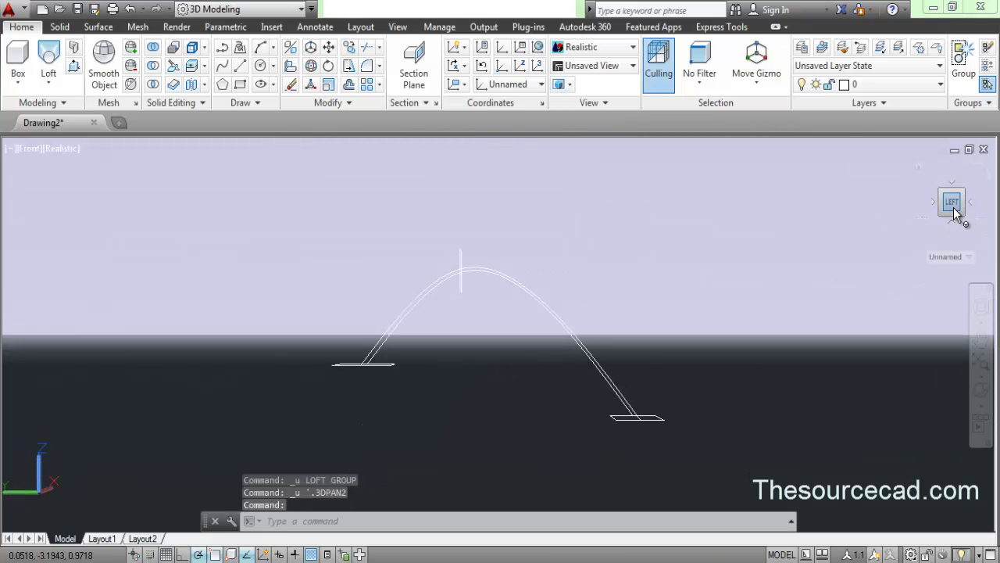
pyautogui.rightClick(955, 215)
pyautogui.click(881, 240)
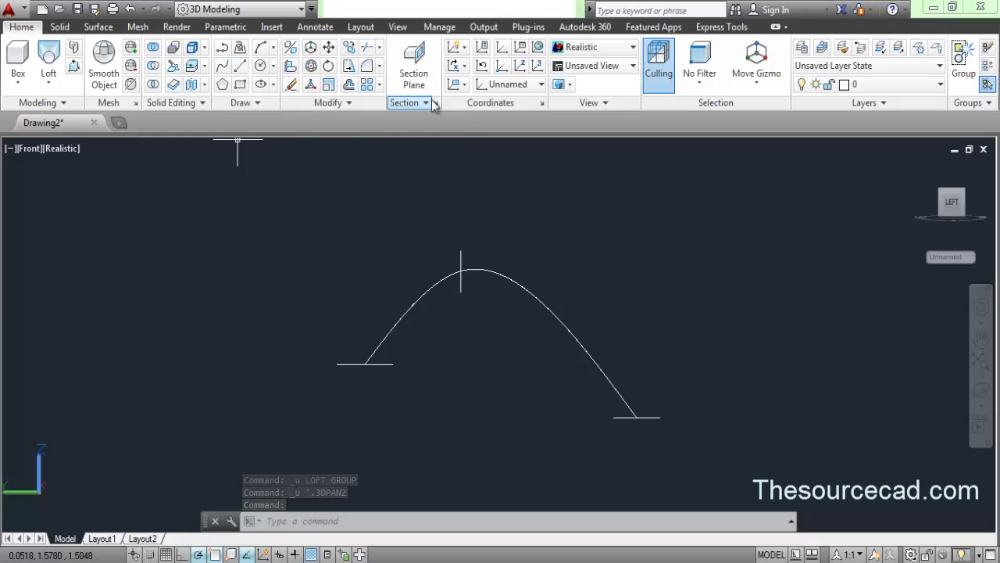
pyautogui.click(614, 66)
pyautogui.click(578, 148)
pyautogui.click(596, 68)
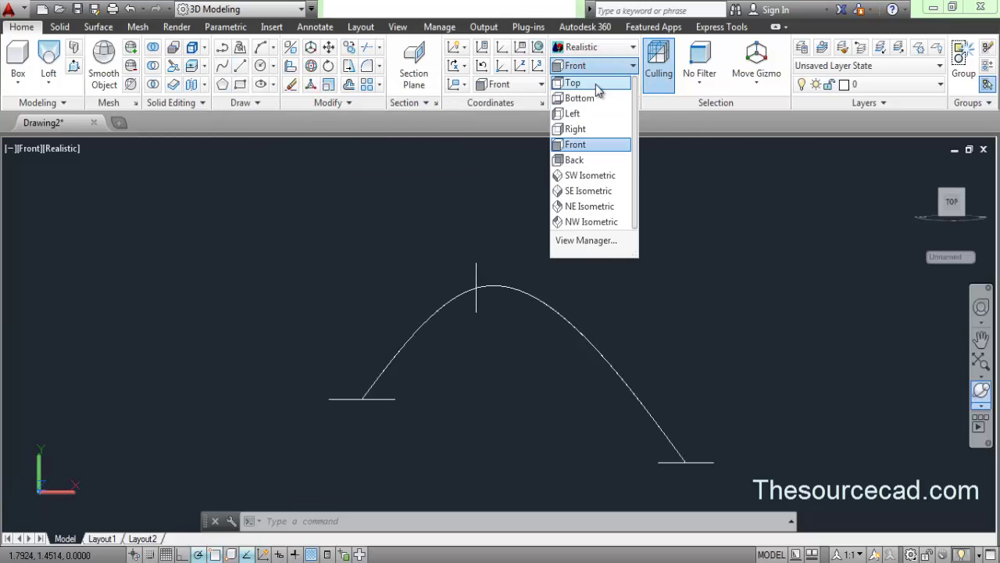
pyautogui.click(588, 177)
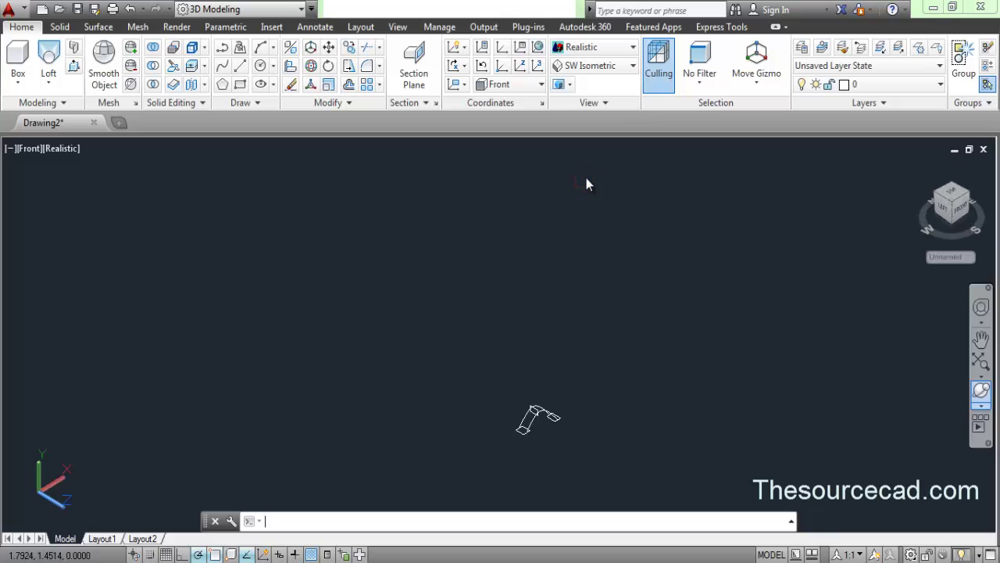
pyautogui.scroll(5, 545, 435)
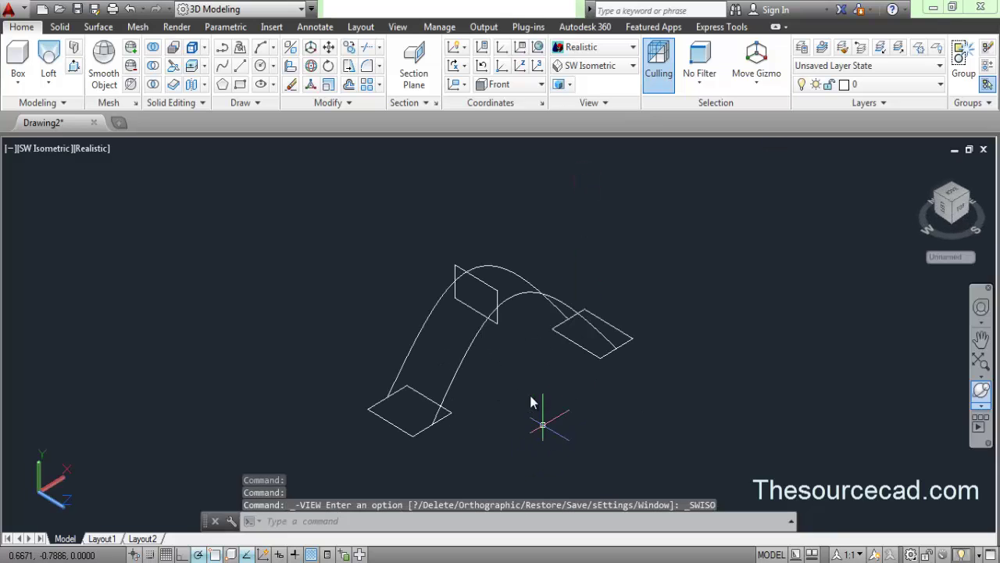
pyautogui.moveTo(523, 382); pyautogui.dragTo(473, 372, button='middle')
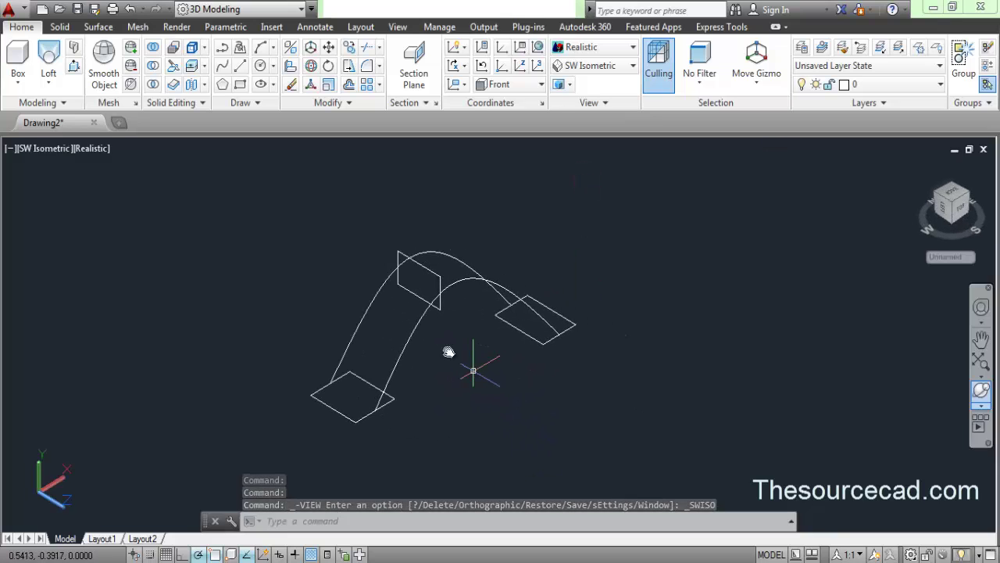
# Step: Draw a spline from the near rectangle's edge midpoint through an outward-bulging point and the upright rectangle's upper corner to the far rectangle's corner
pyautogui.click(226, 68)
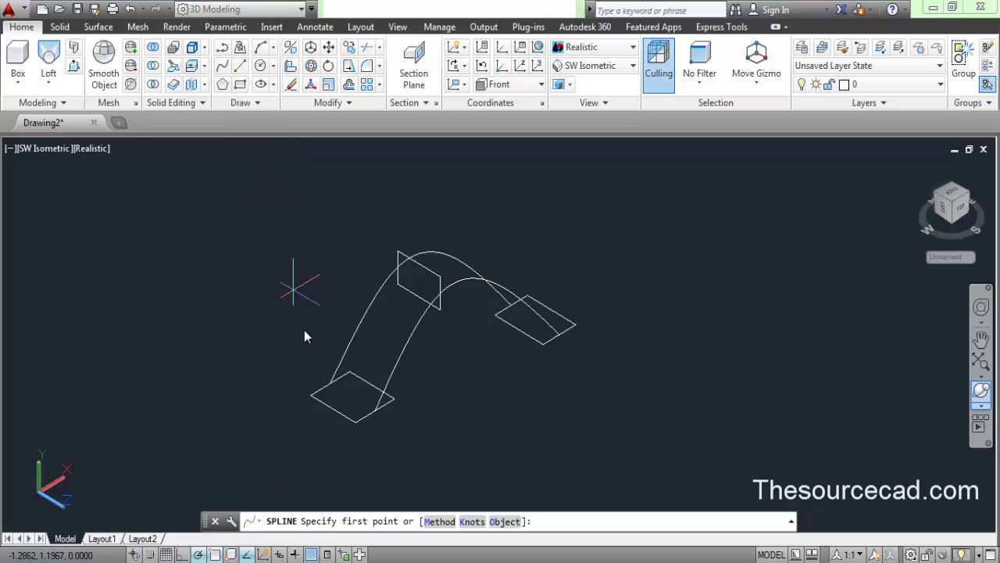
pyautogui.click(328, 383)
pyautogui.click(334, 314)
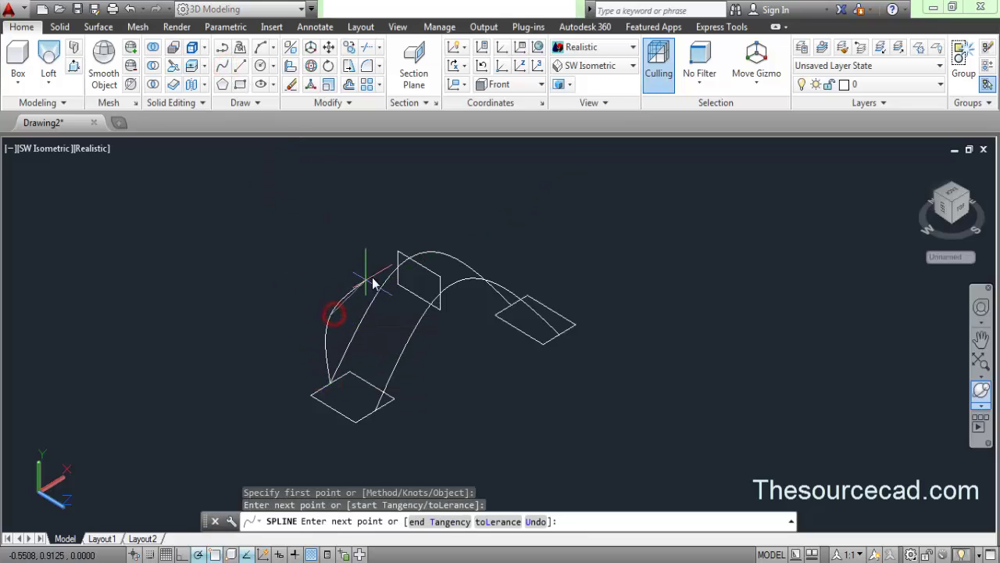
pyautogui.click(400, 254)
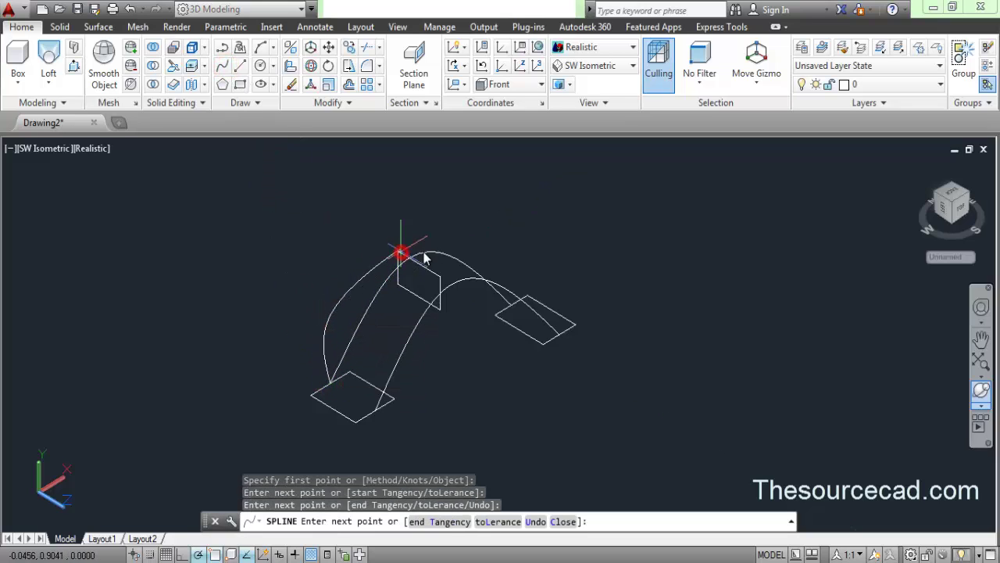
pyautogui.click(526, 298)
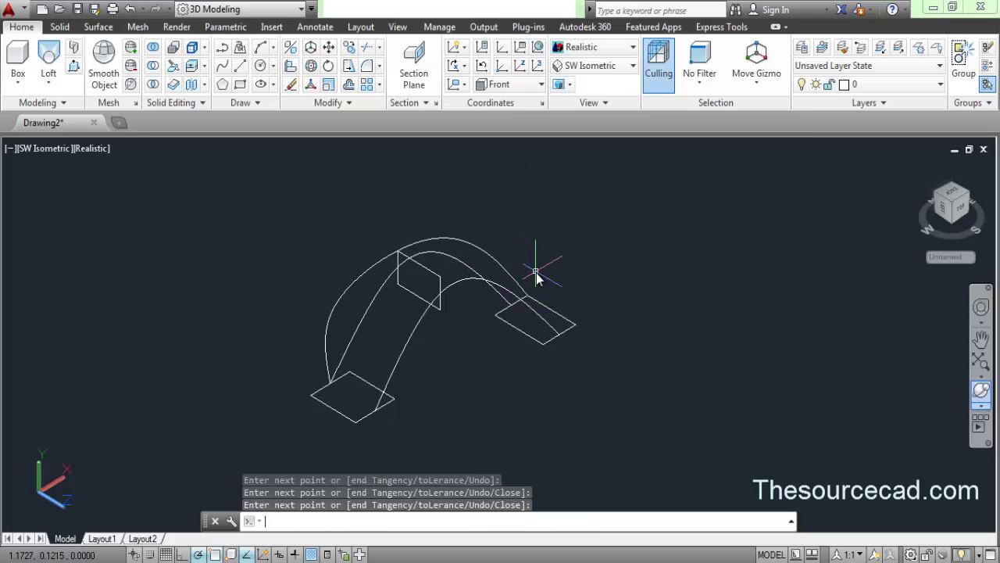
pyautogui.press('Return')
# Step: Start a solid loft and select the near flat, upright and far flat rectangles in order as cross sections
pyautogui.click(982, 396)
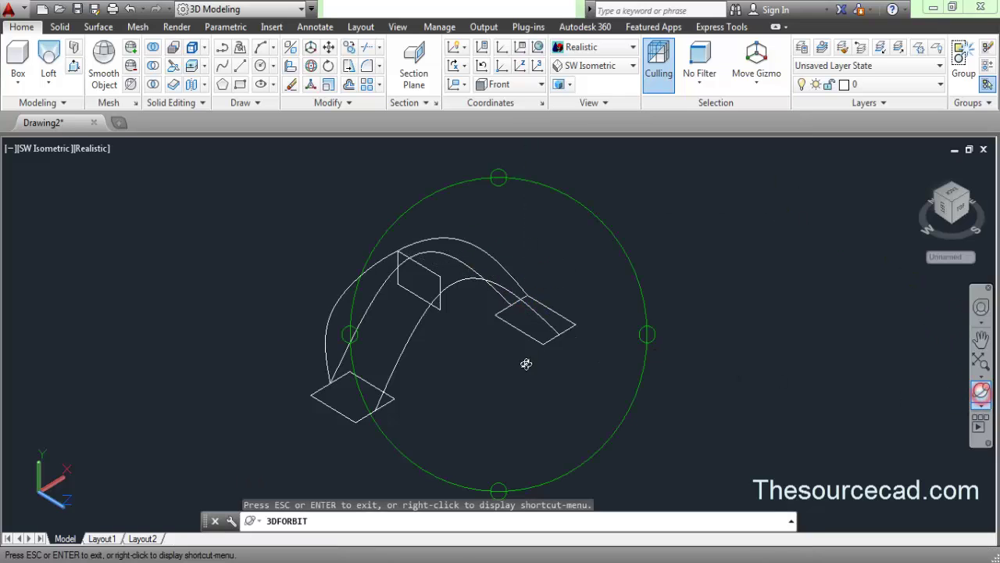
pyautogui.moveTo(524, 364); pyautogui.dragTo(484, 351)
pyautogui.rightClick(609, 205)
pyautogui.click(640, 214)
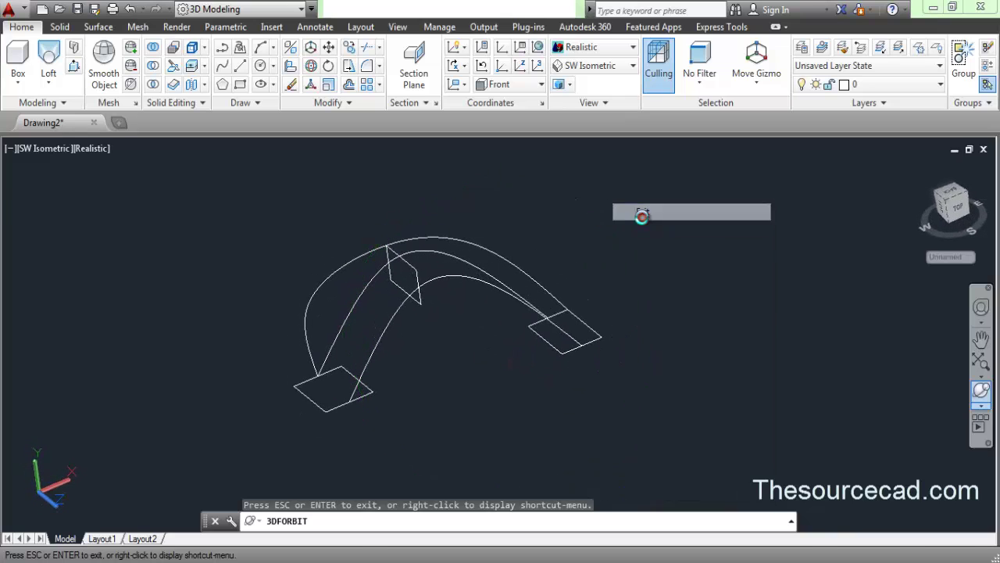
pyautogui.click(47, 58)
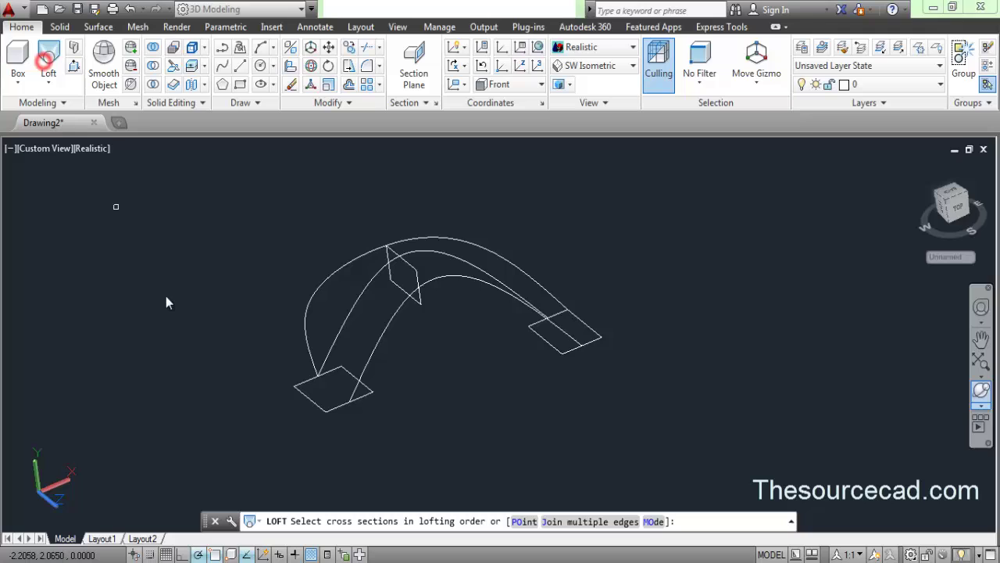
pyautogui.click(316, 403)
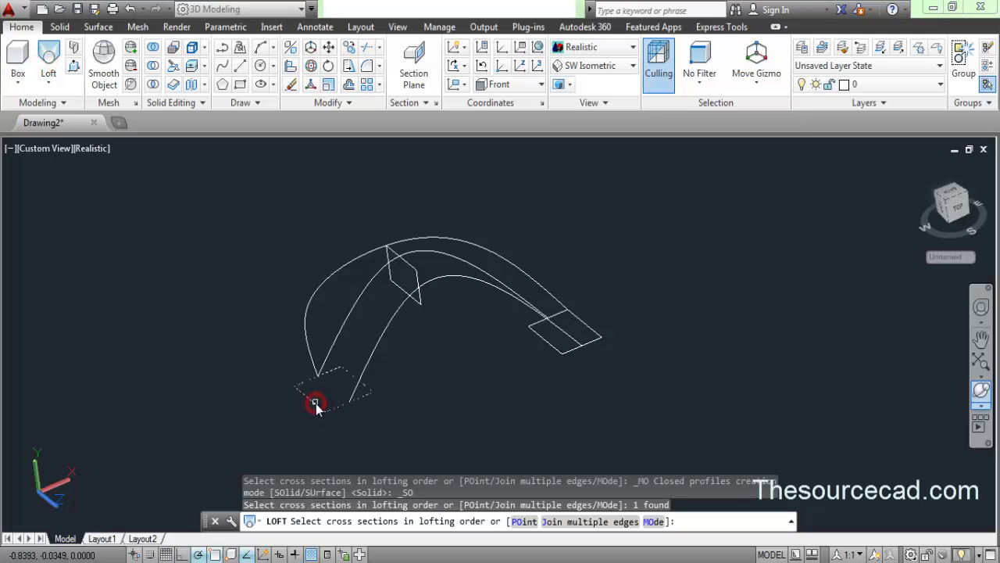
pyautogui.click(395, 286)
pyautogui.click(545, 345)
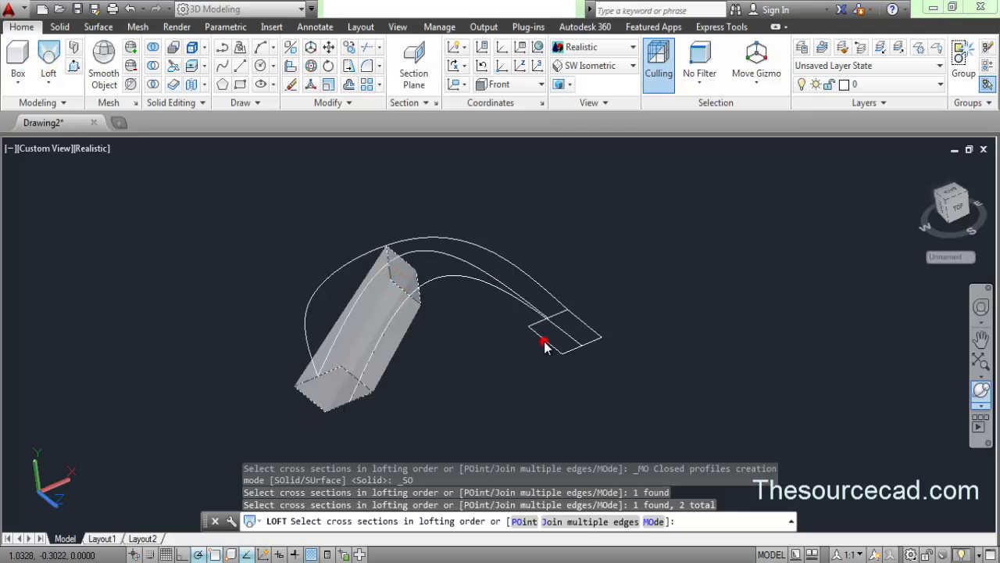
# Step: Accept the three cross sections and loft them with the Path option along the outward-bulging spline
pyautogui.rightClick(482, 349)
pyautogui.click(491, 356)
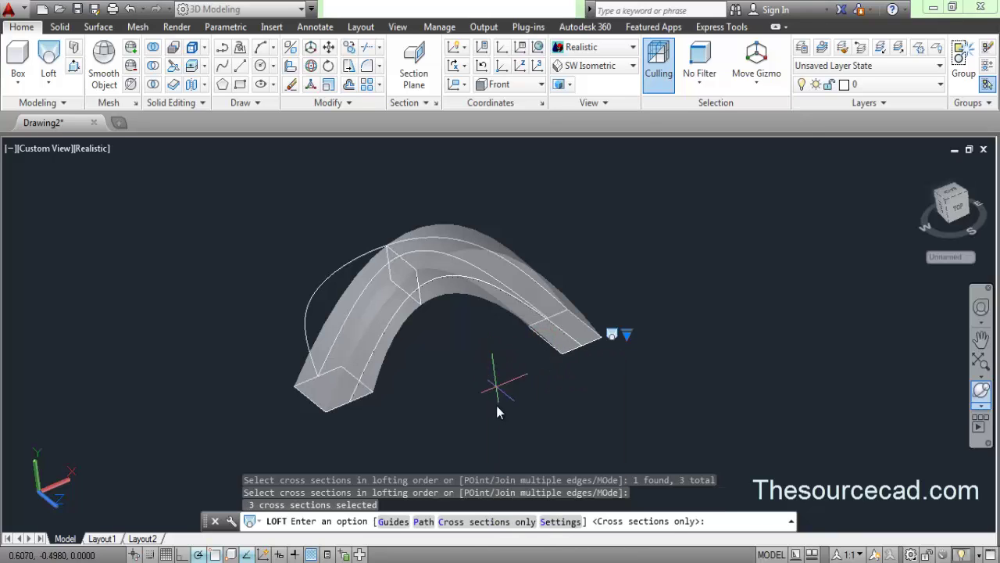
pyautogui.click(421, 522)
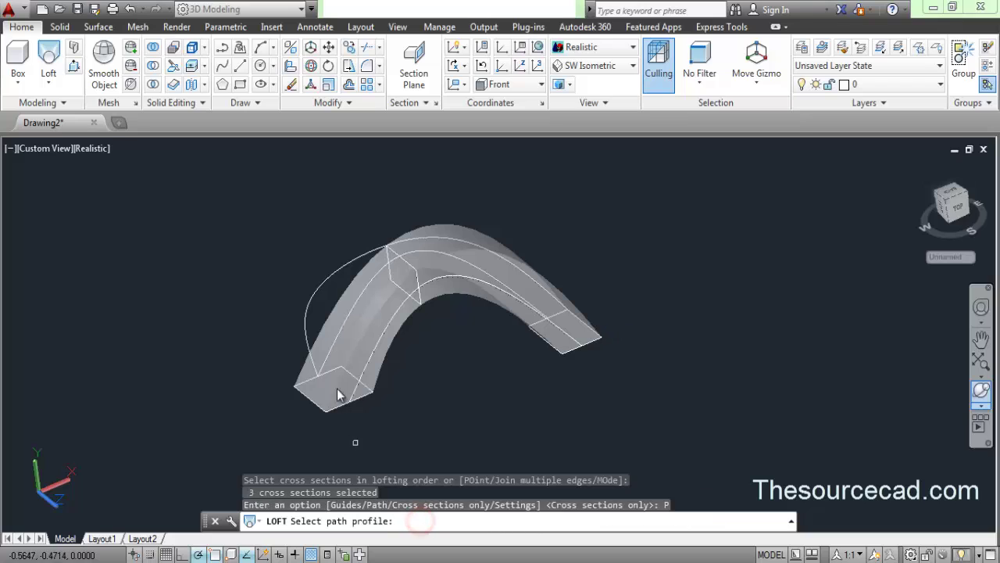
pyautogui.click(311, 304)
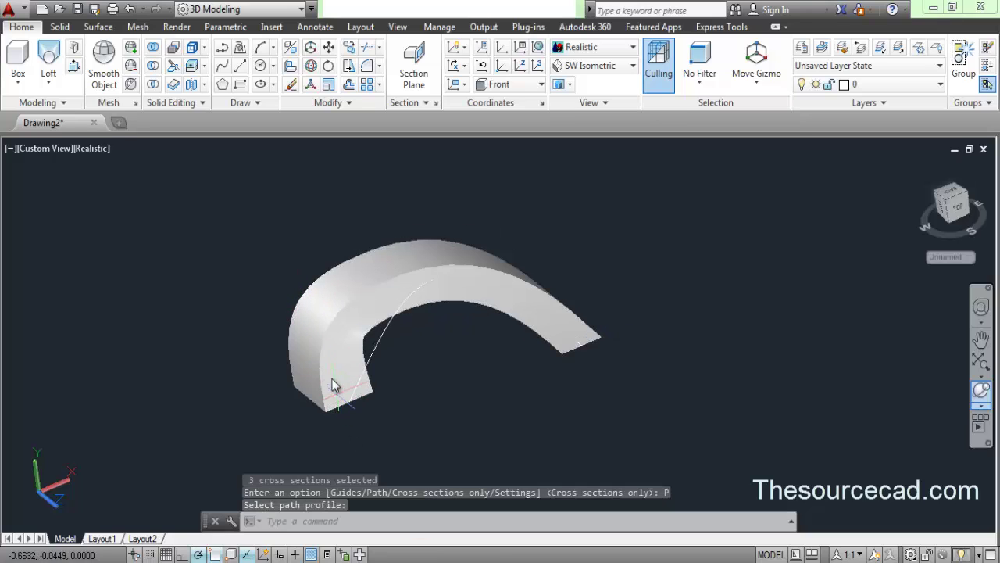
pyautogui.click(980, 389)
pyautogui.moveTo(531, 399); pyautogui.dragTo(500, 310)
pyautogui.rightClick(544, 226)
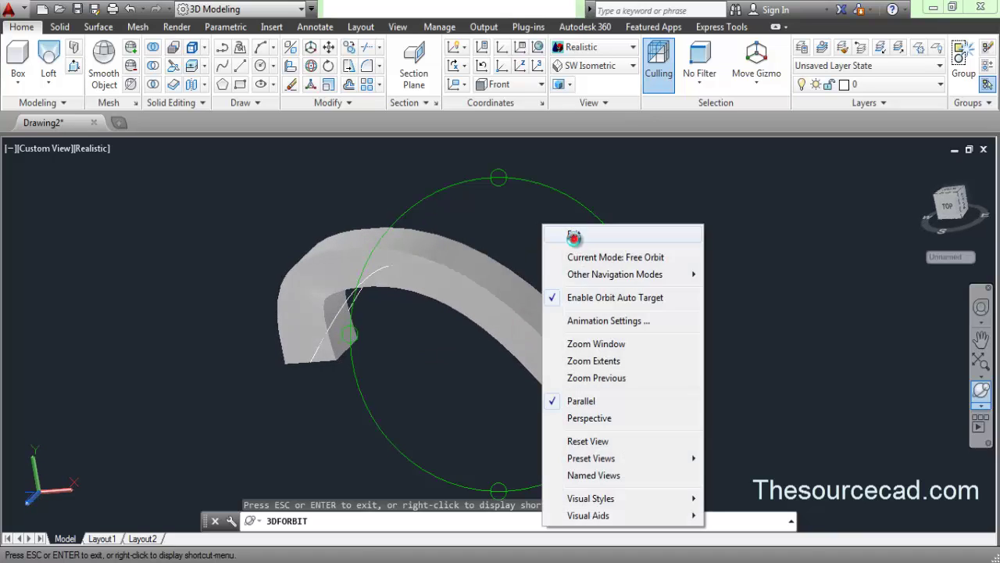
pyautogui.click(574, 235)
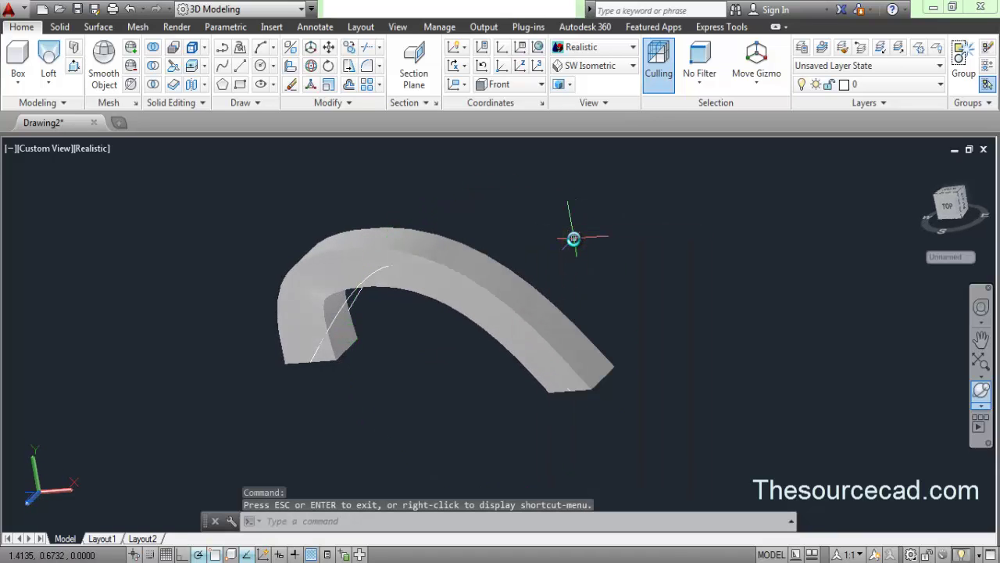